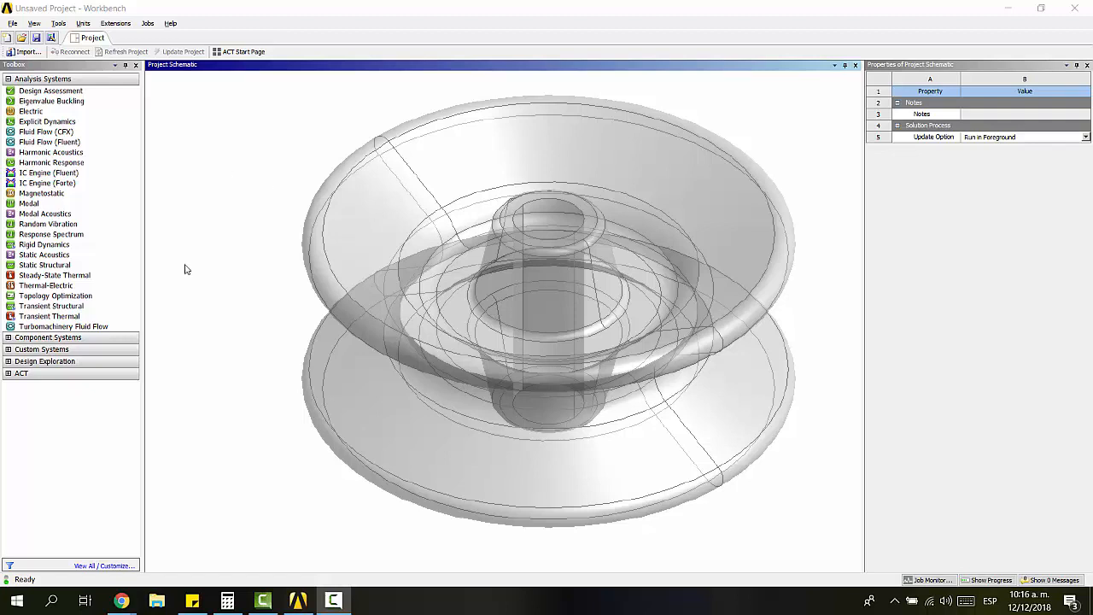
Step: Add a Static Structural analysis system to the project and open its geometry in DesignModeler
drag(42, 275, 216, 128)
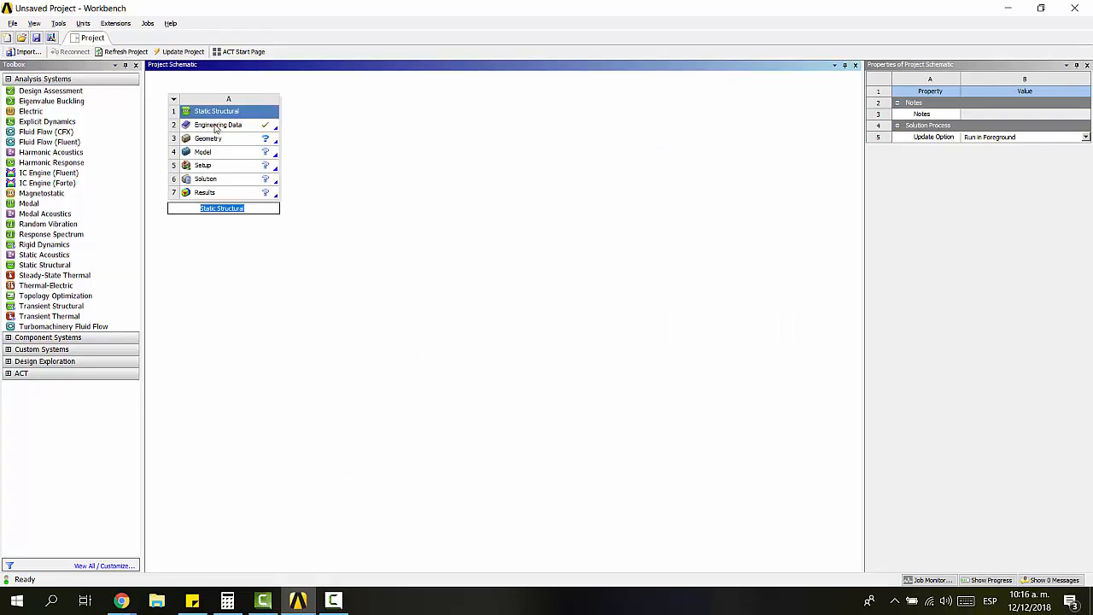
click(224, 138)
right_click(227, 139)
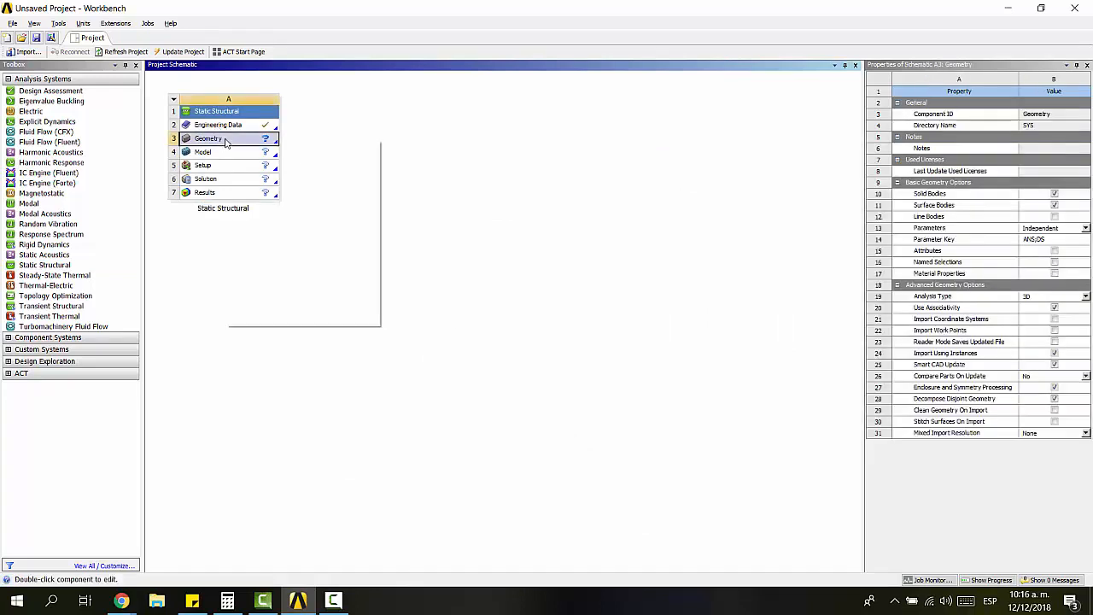
click(281, 159)
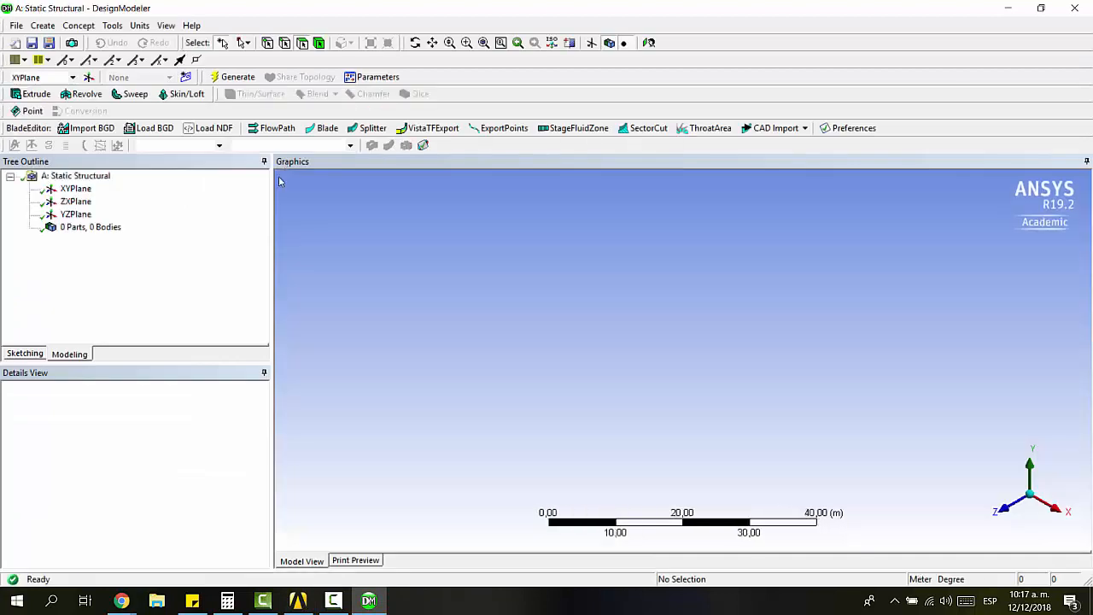
Step: Import the external geometry file kasnak.STEP on the default XYPlane and generate it
click(16, 26)
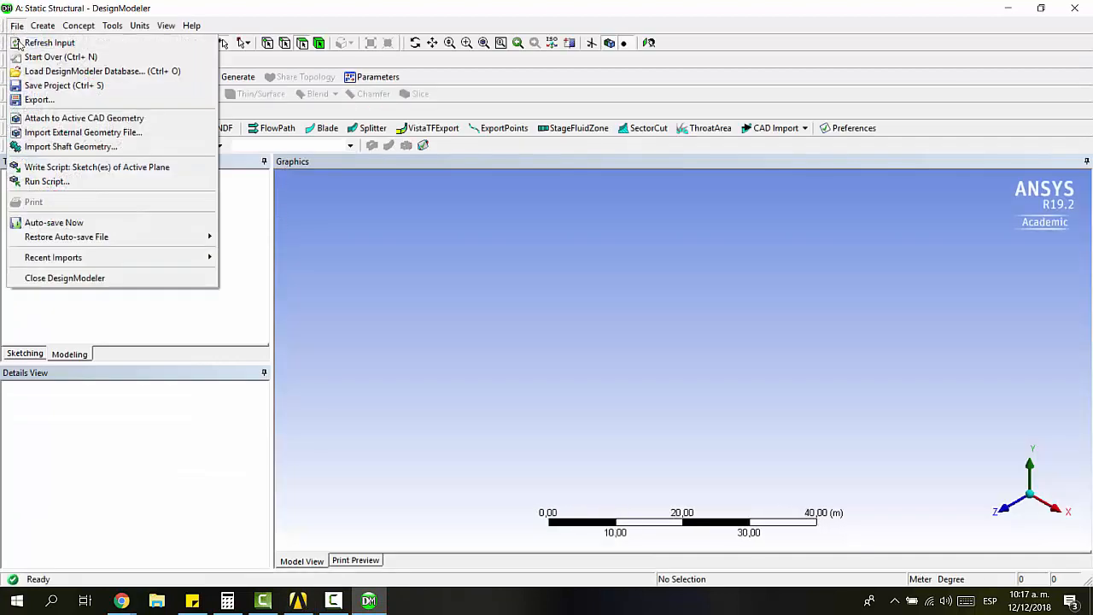
click(76, 132)
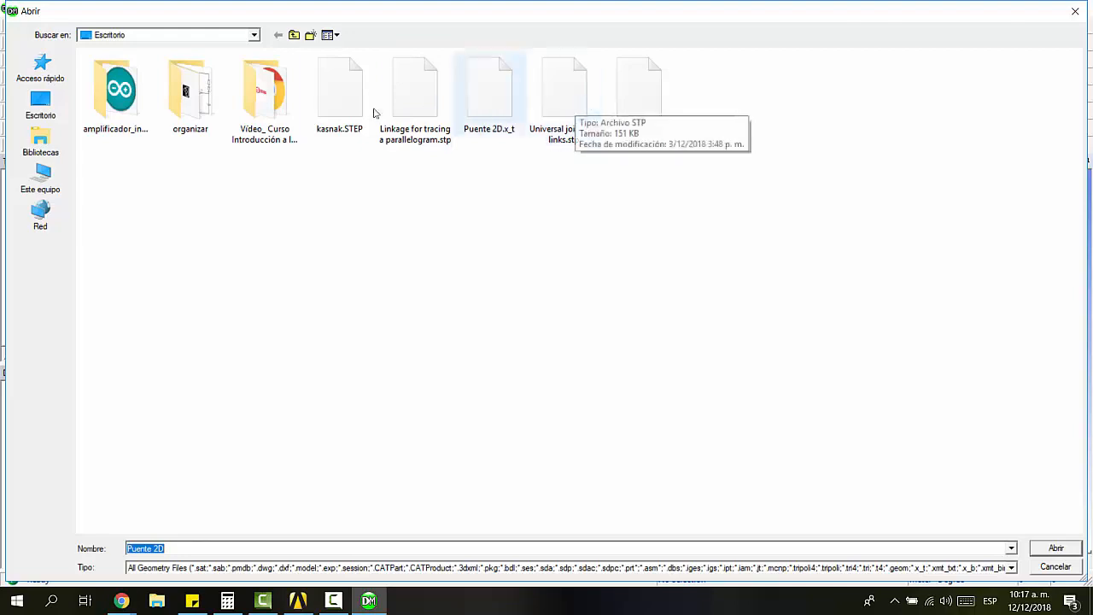
click(346, 103)
click(1055, 548)
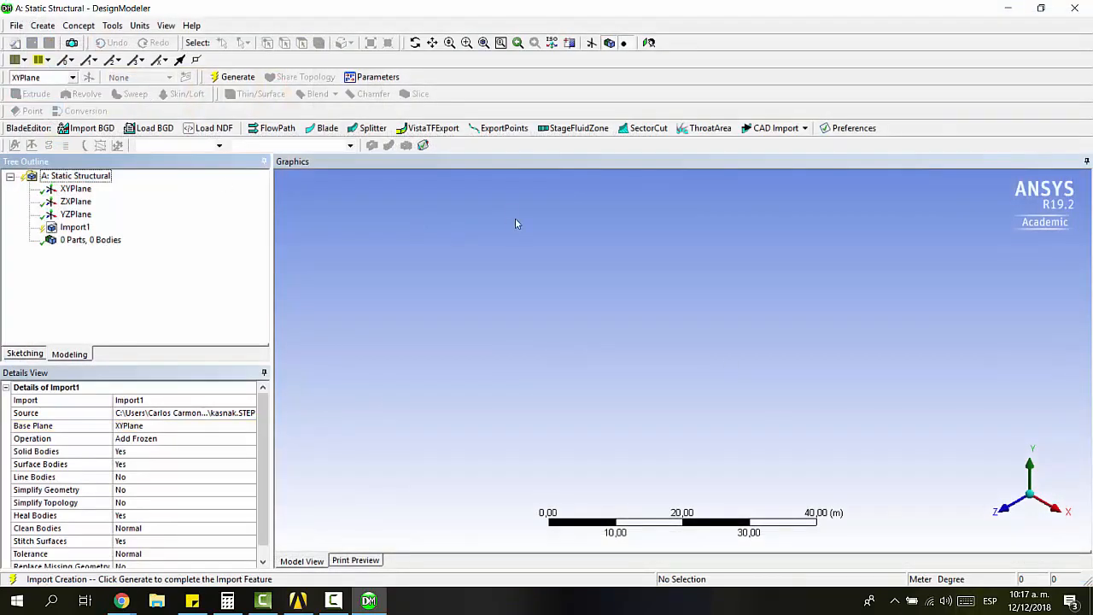
click(236, 77)
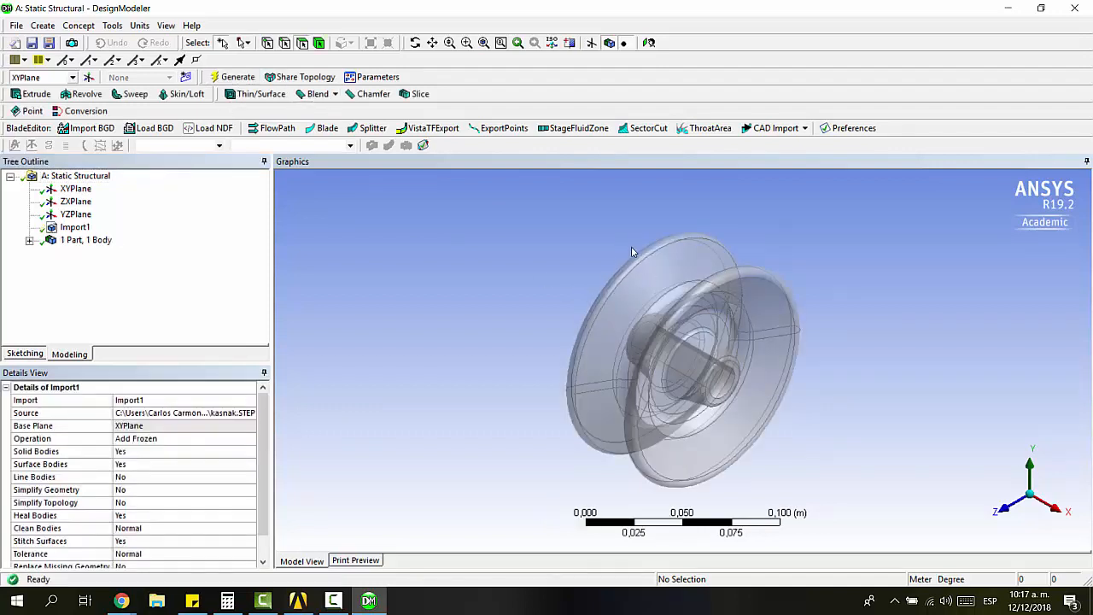
Step: Inspect the imported pulley's orientation and base plane, and delete the Import1 feature
middle_drag(631, 246, 714, 380)
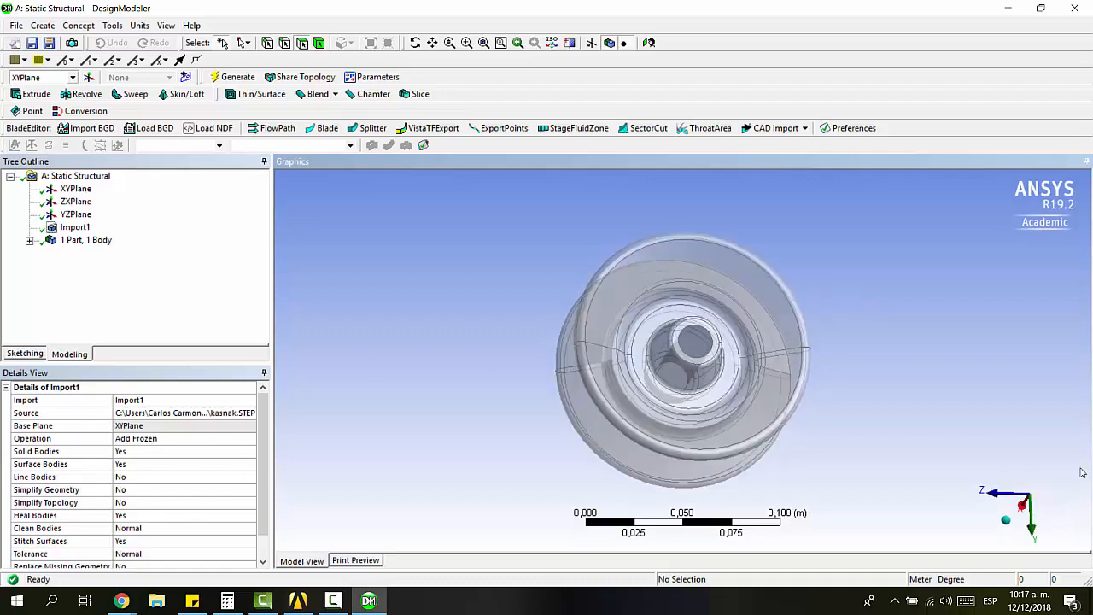
click(1006, 519)
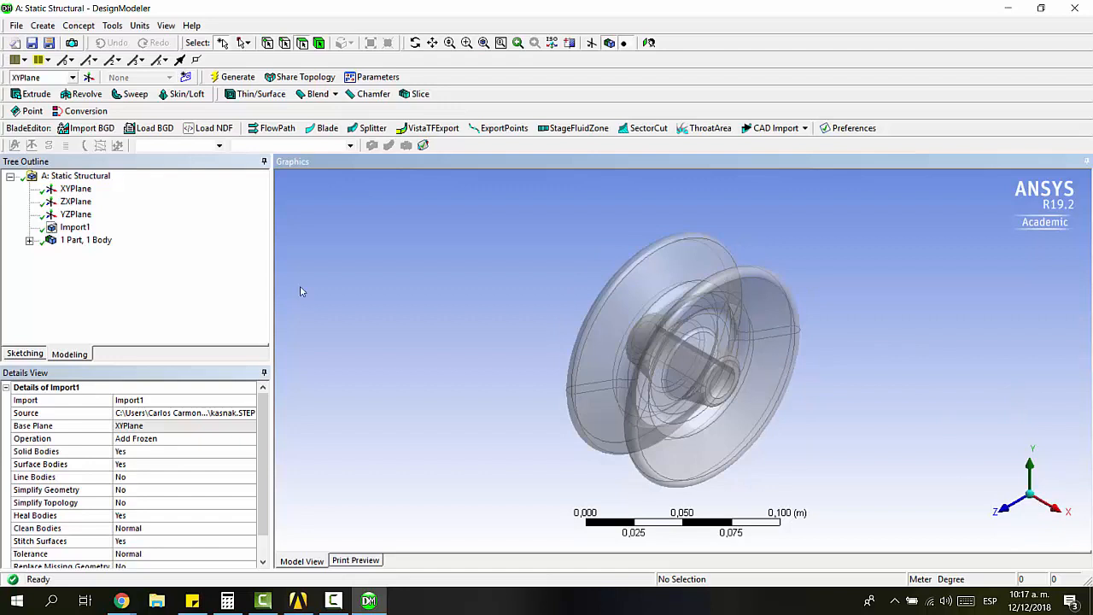
click(177, 426)
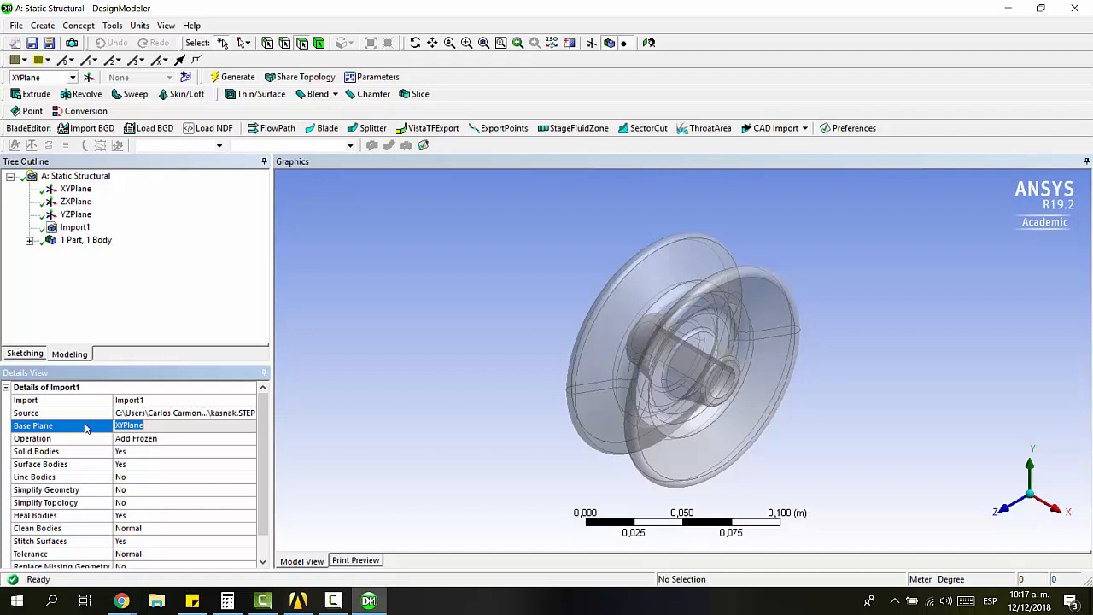
click(64, 229)
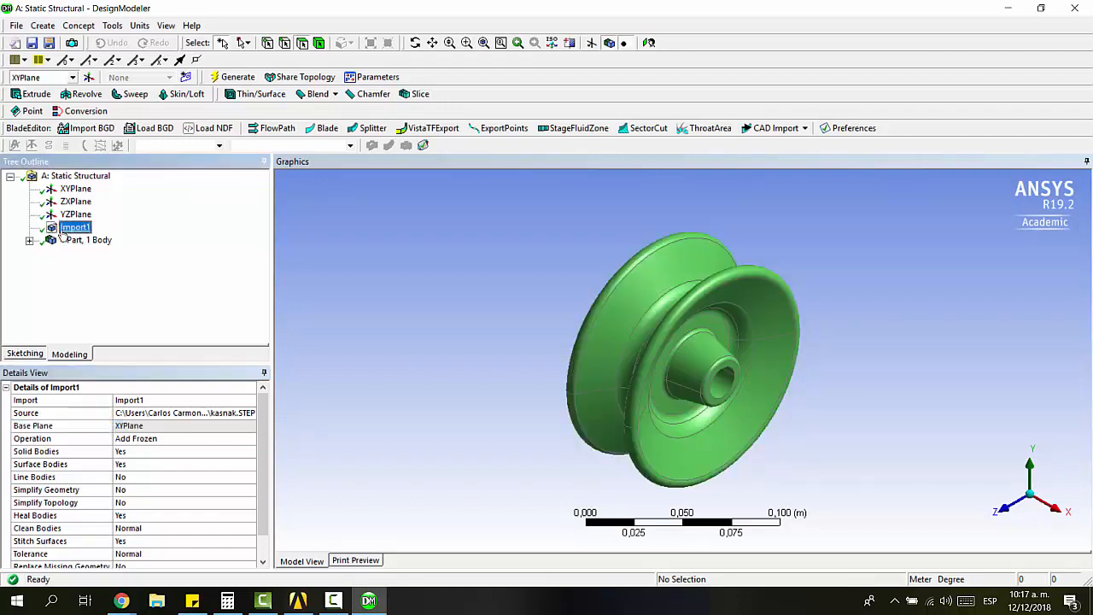
key(Delete)
key(Return)
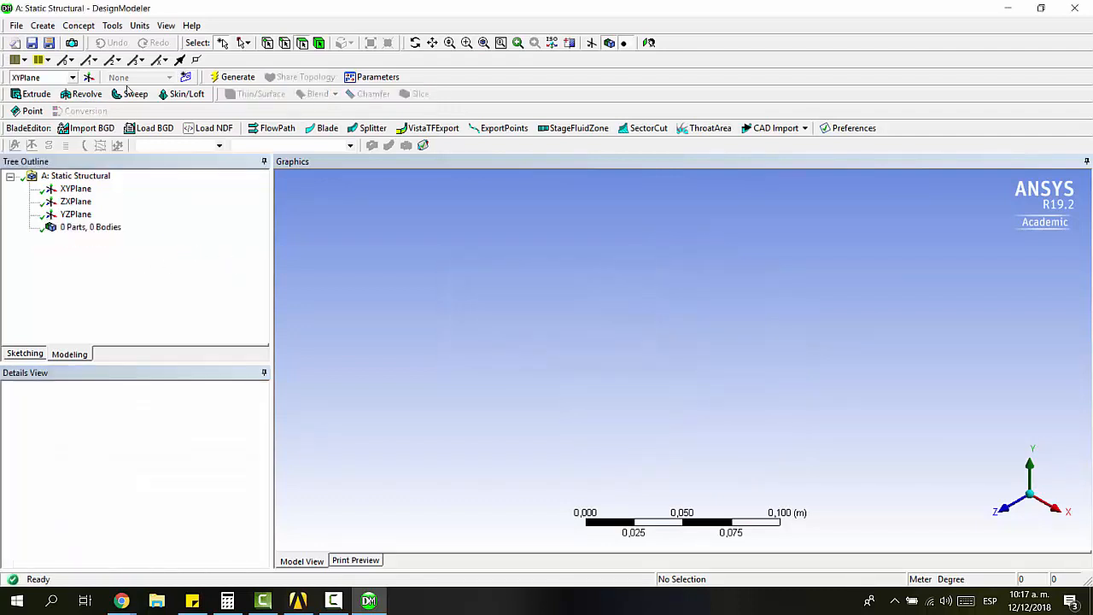
Step: Import kasnak.STEP again with YZPlane as its base plane and generate the pulley body
click(17, 25)
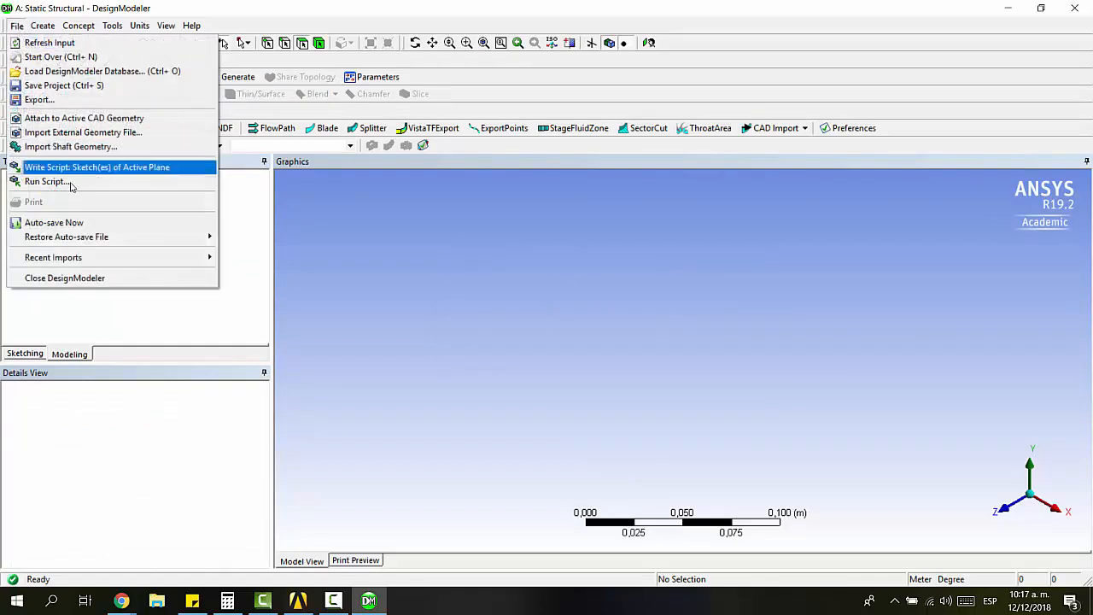
click(75, 133)
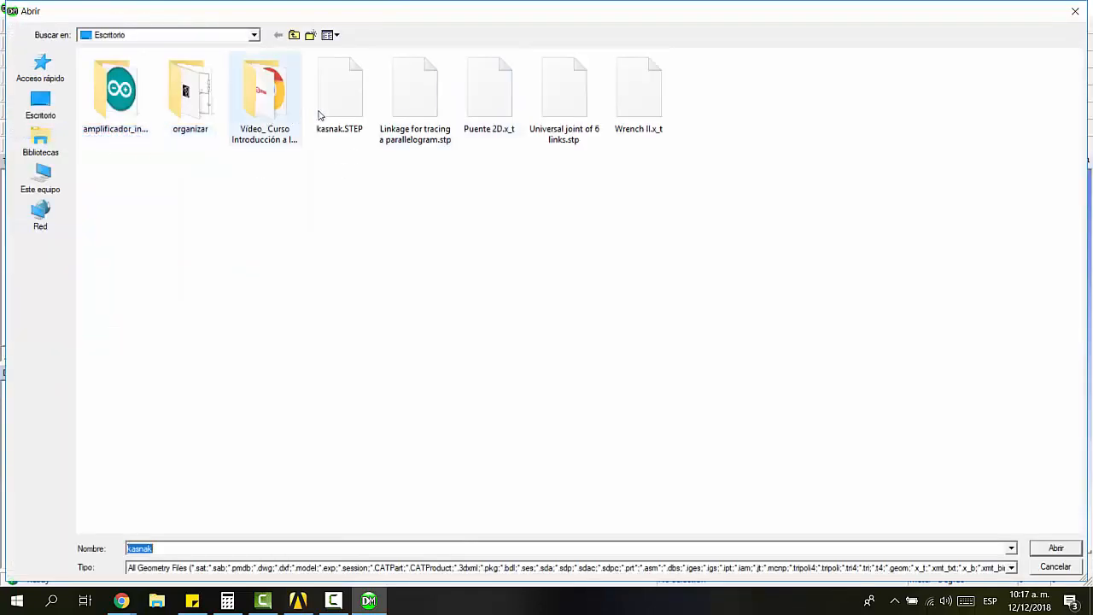
double_click(320, 111)
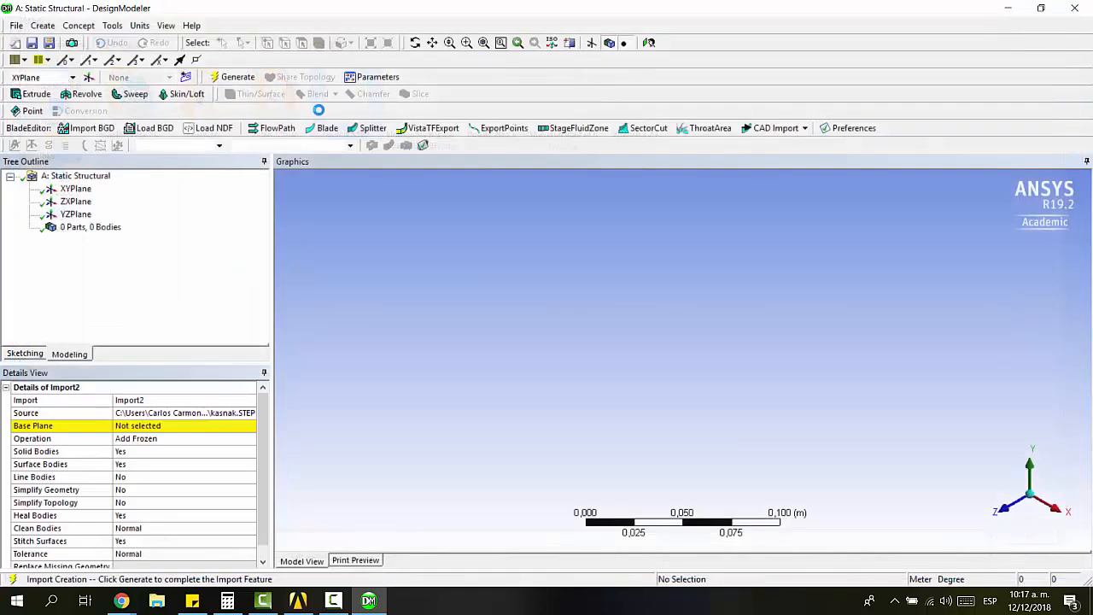
click(134, 428)
click(134, 429)
click(135, 429)
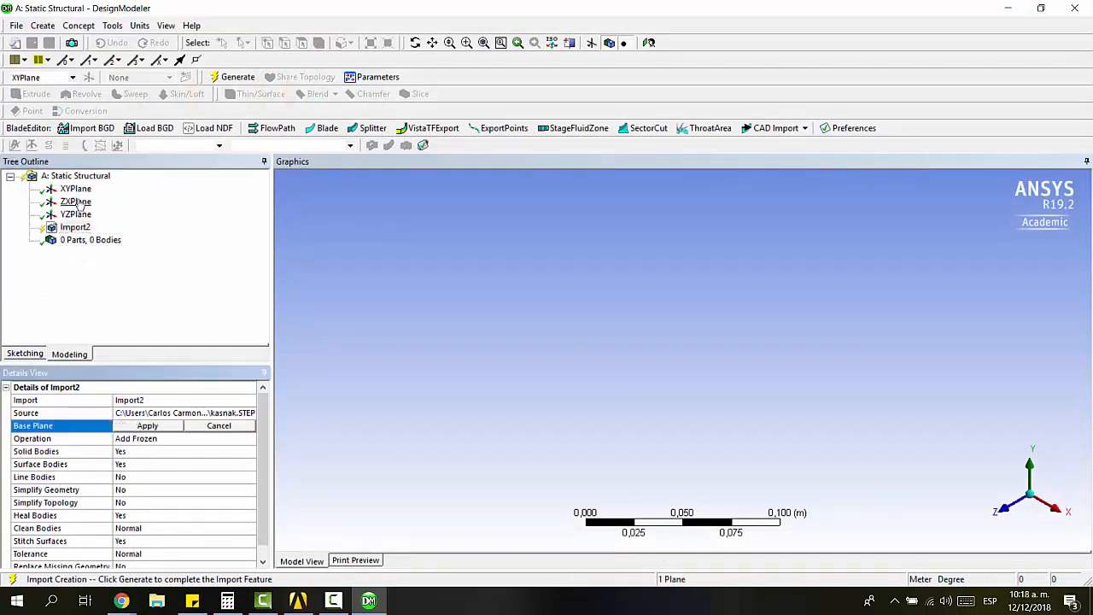
click(76, 214)
click(147, 425)
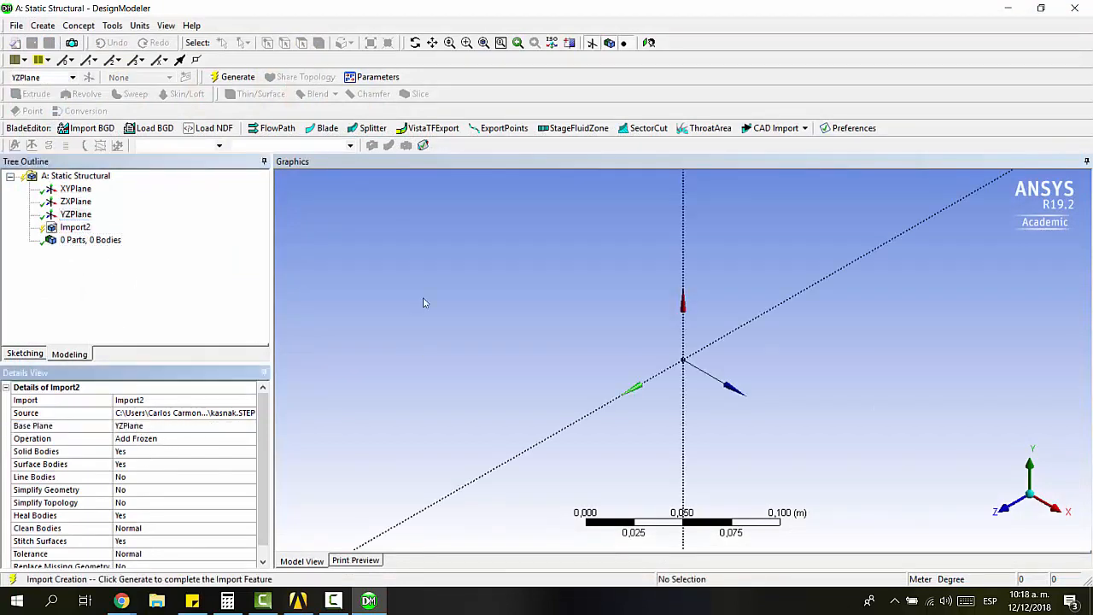
click(232, 77)
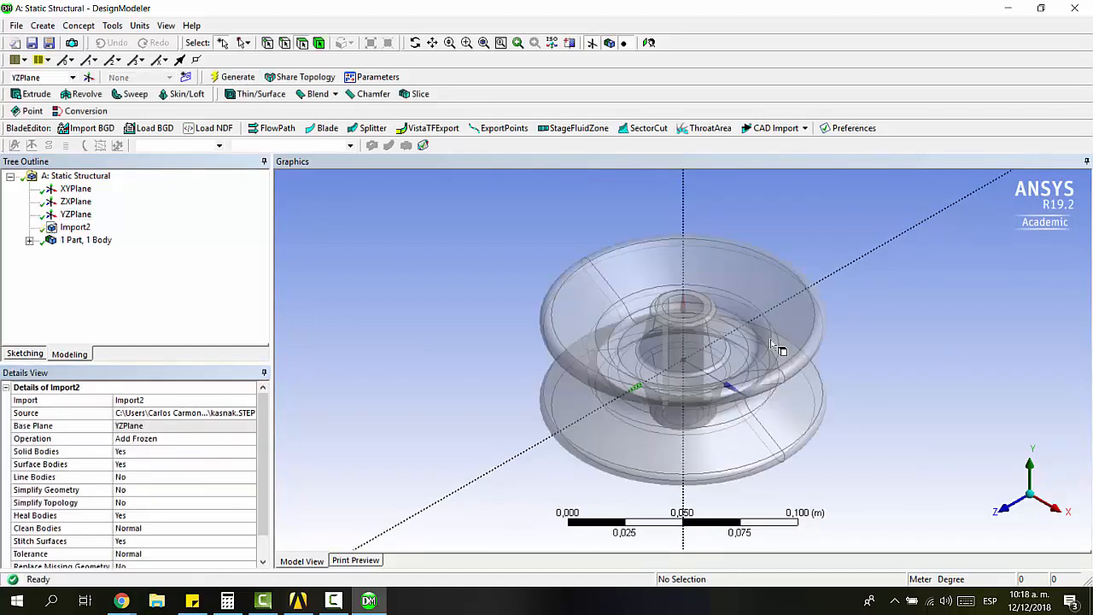
Step: Examine the pulley's orientation relative to the axes from the isometric, X and Z views
scroll(752, 374, up, 3)
middle_drag(777, 385, 876, 313)
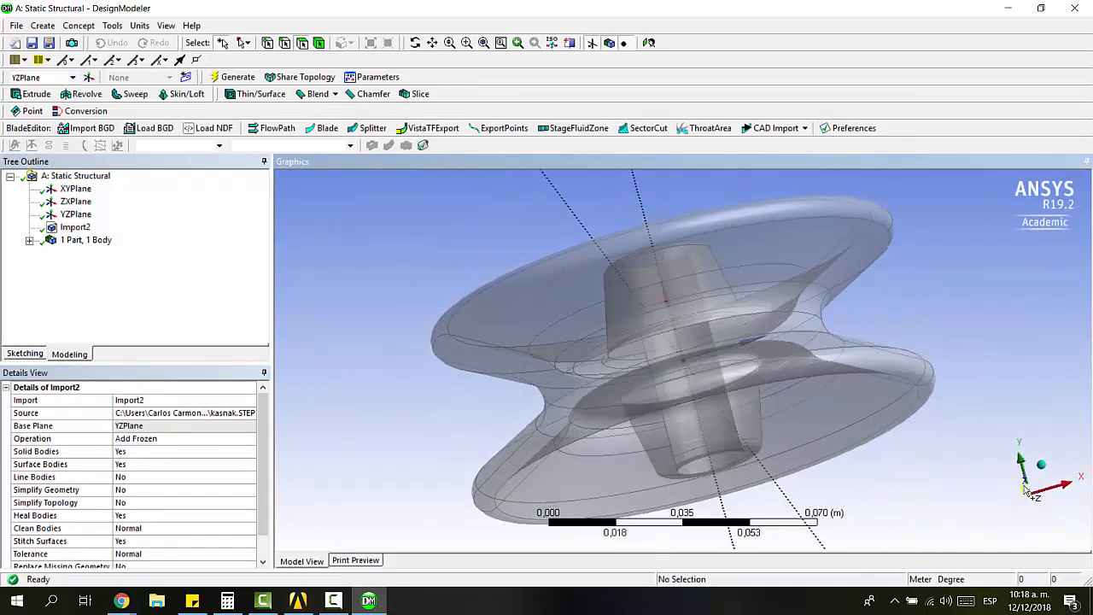
click(1041, 468)
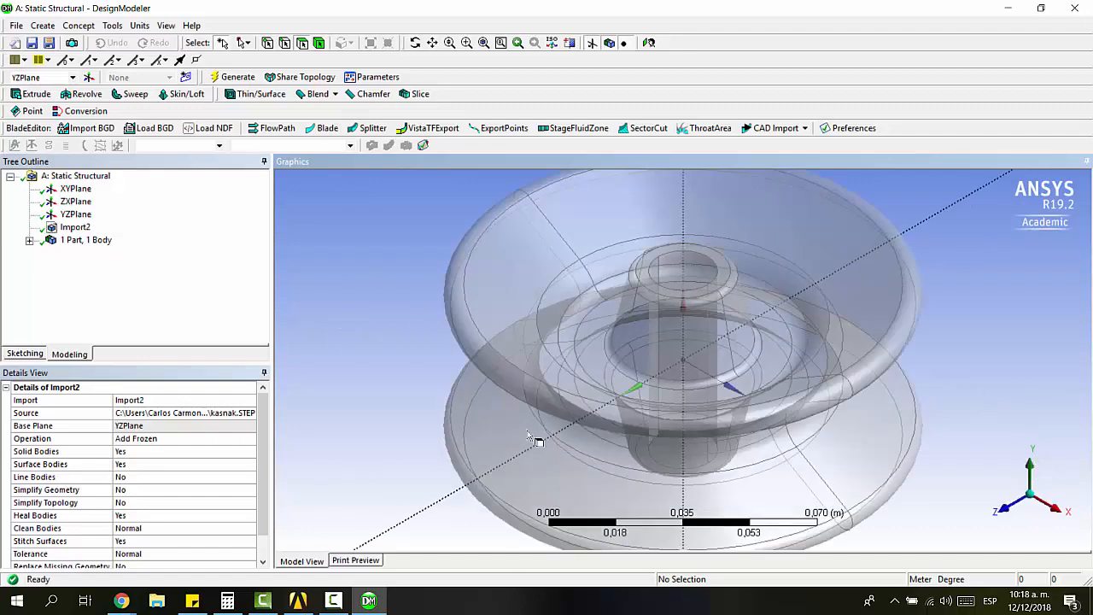
scroll(807, 291, down, 3)
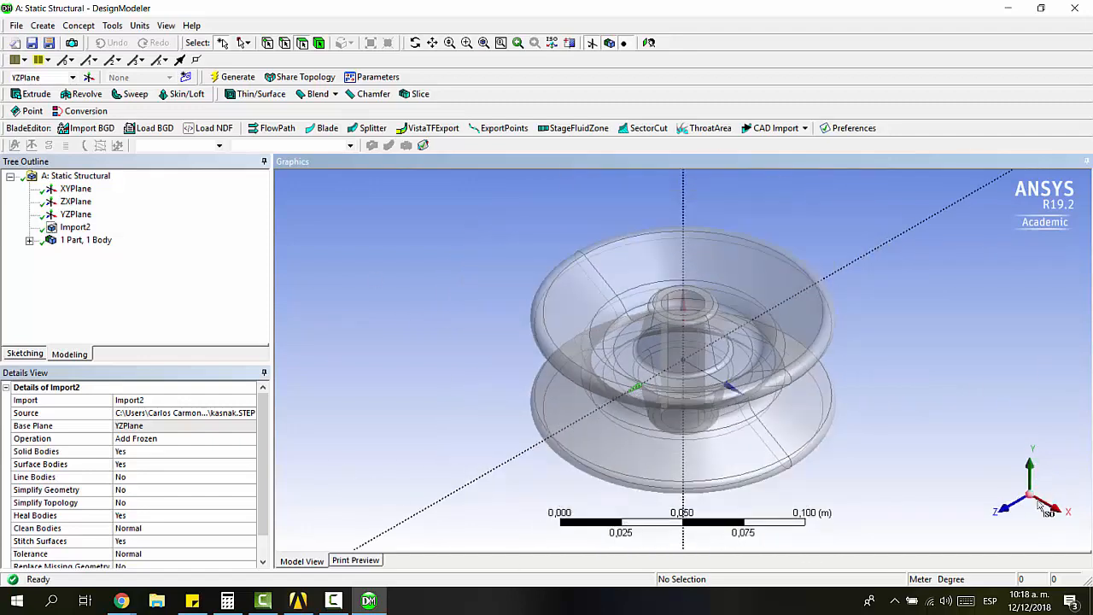
click(1053, 507)
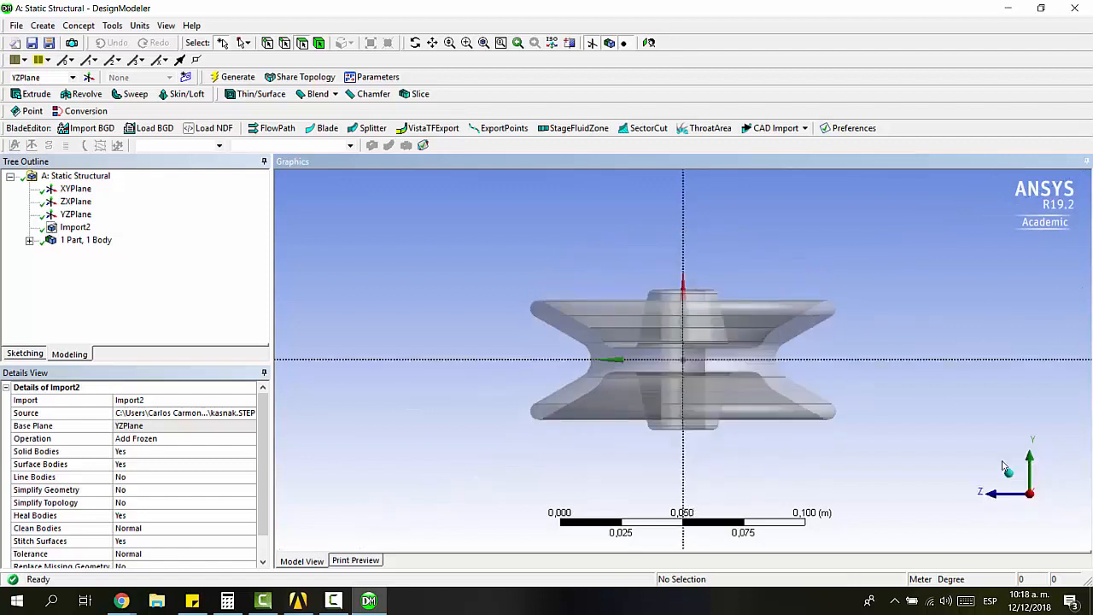
click(1005, 498)
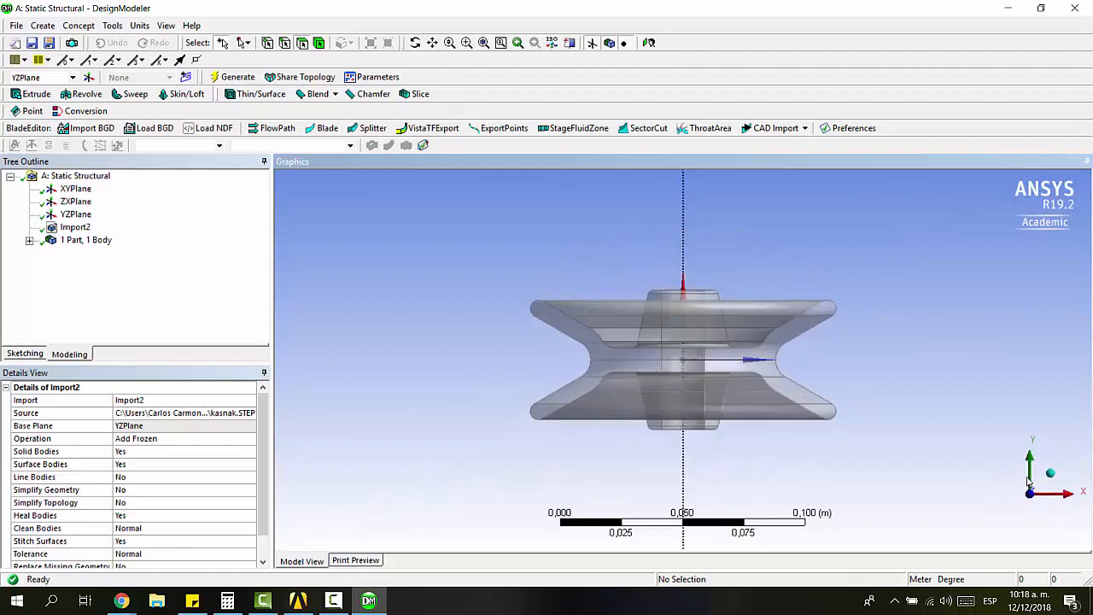
click(1053, 477)
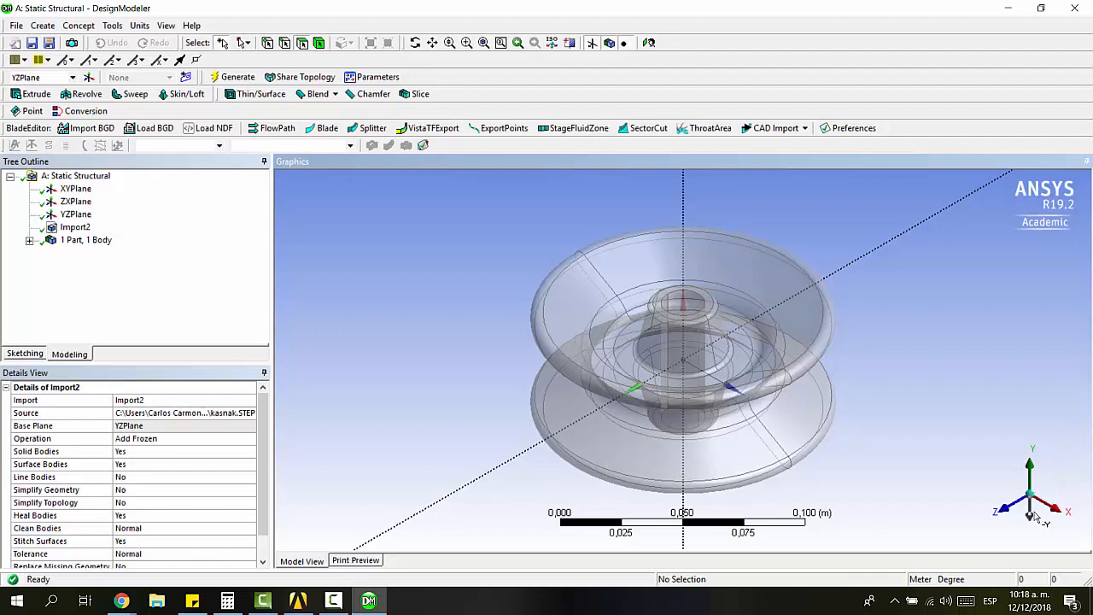
Step: Slice all bodies of the pulley by plane, using XYPlane as the base plane, and generate the slice
click(79, 26)
mouse_move(45, 32)
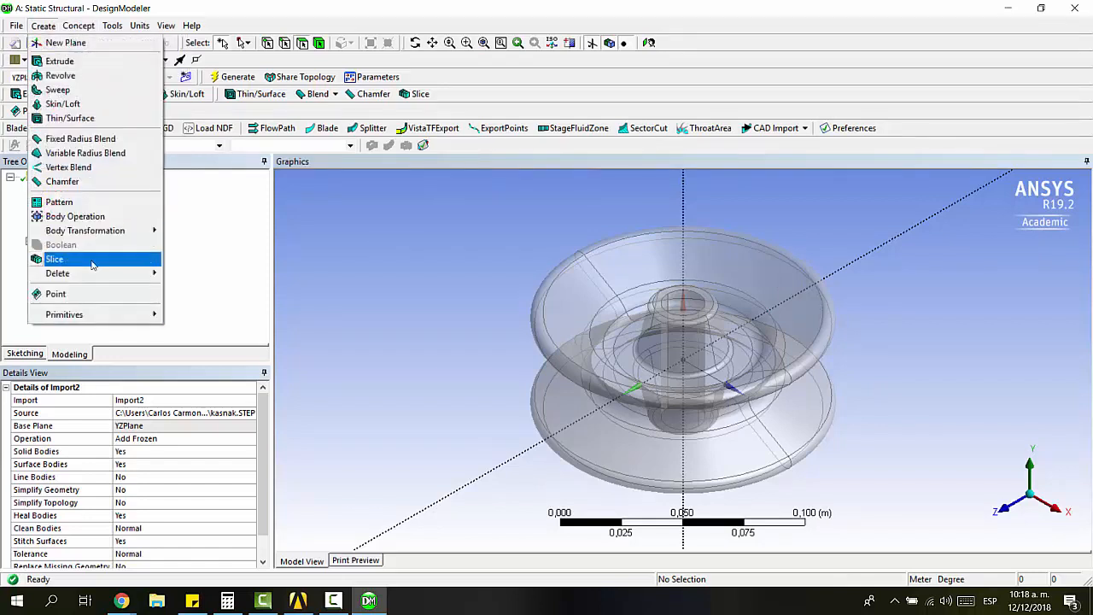
click(53, 259)
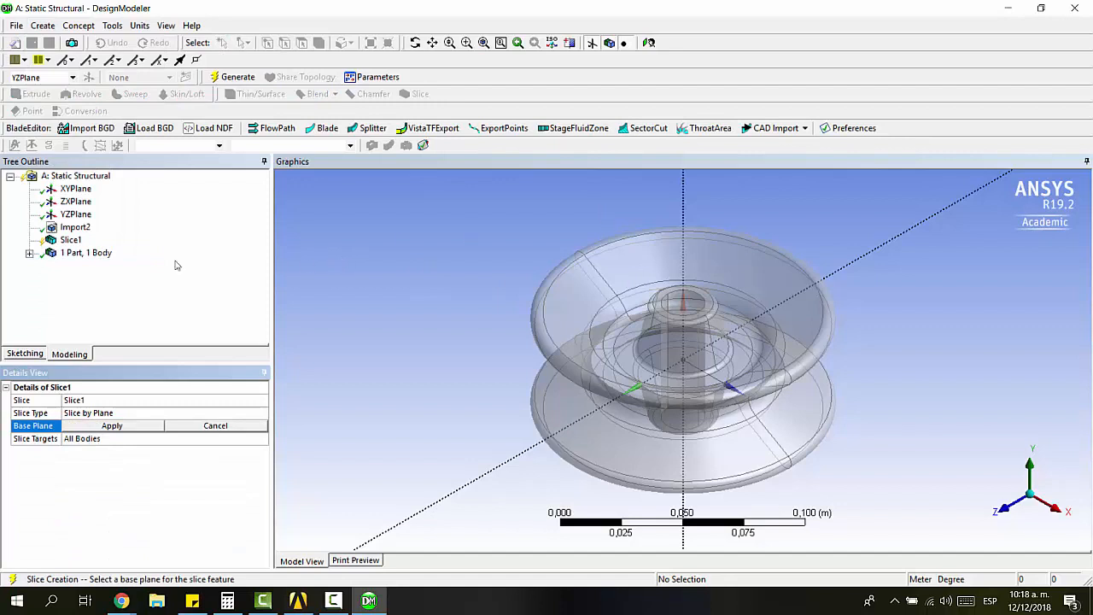
click(74, 215)
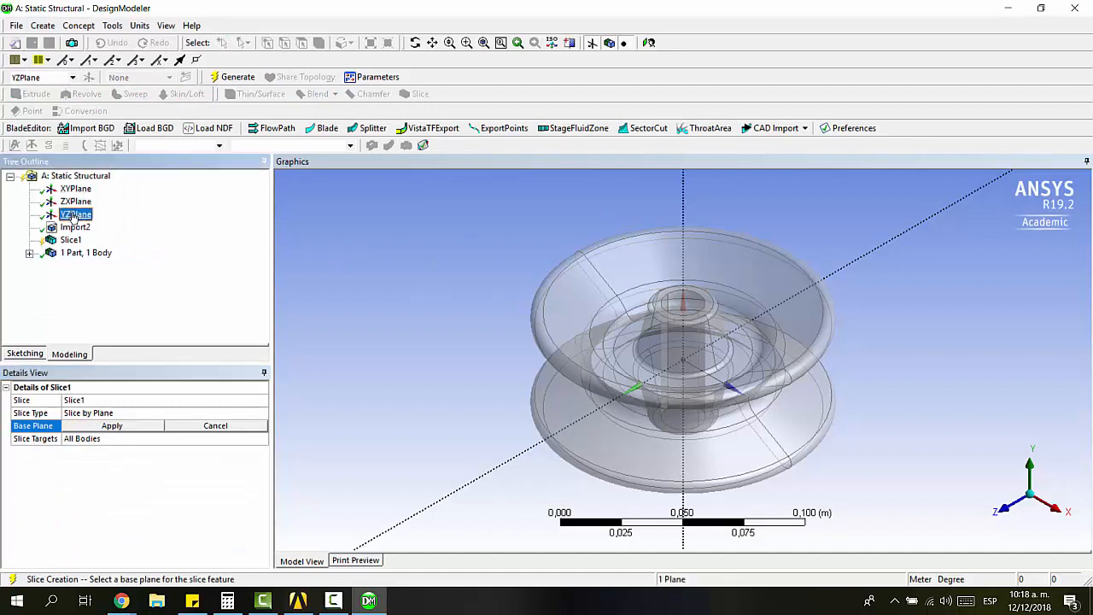
click(75, 189)
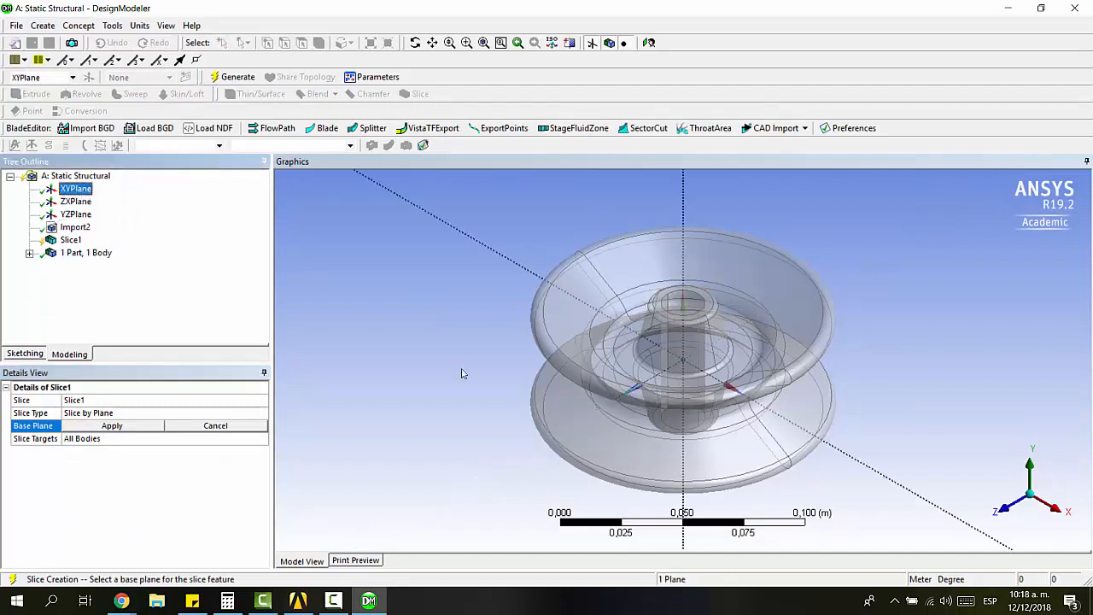
click(112, 425)
click(233, 77)
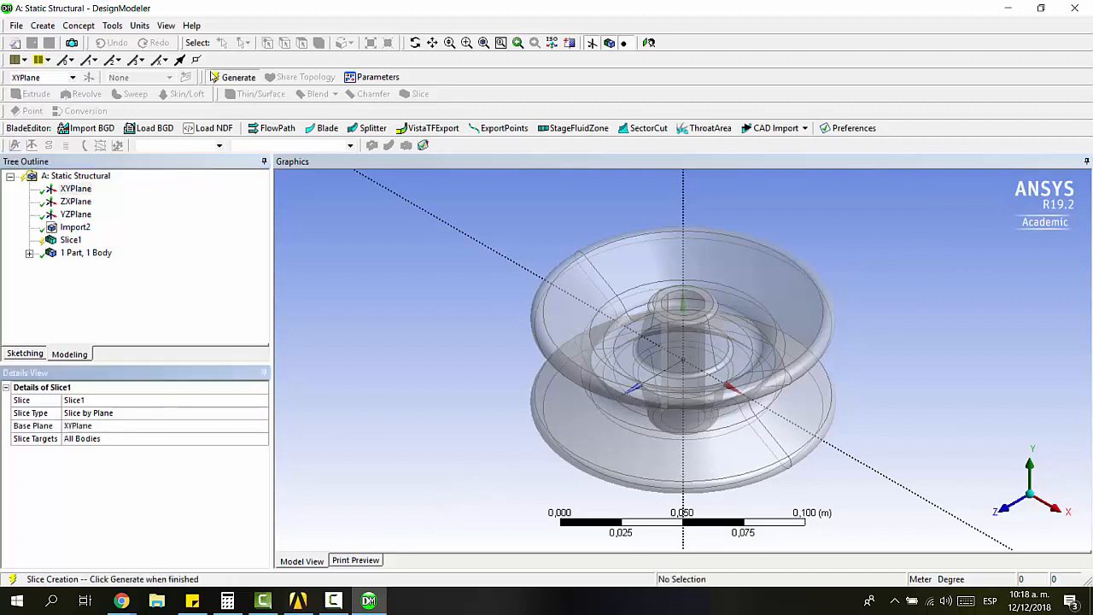
Step: Expand the list of bodies and highlight the two sliced kasnak halves alternately to compare them in the model
click(29, 253)
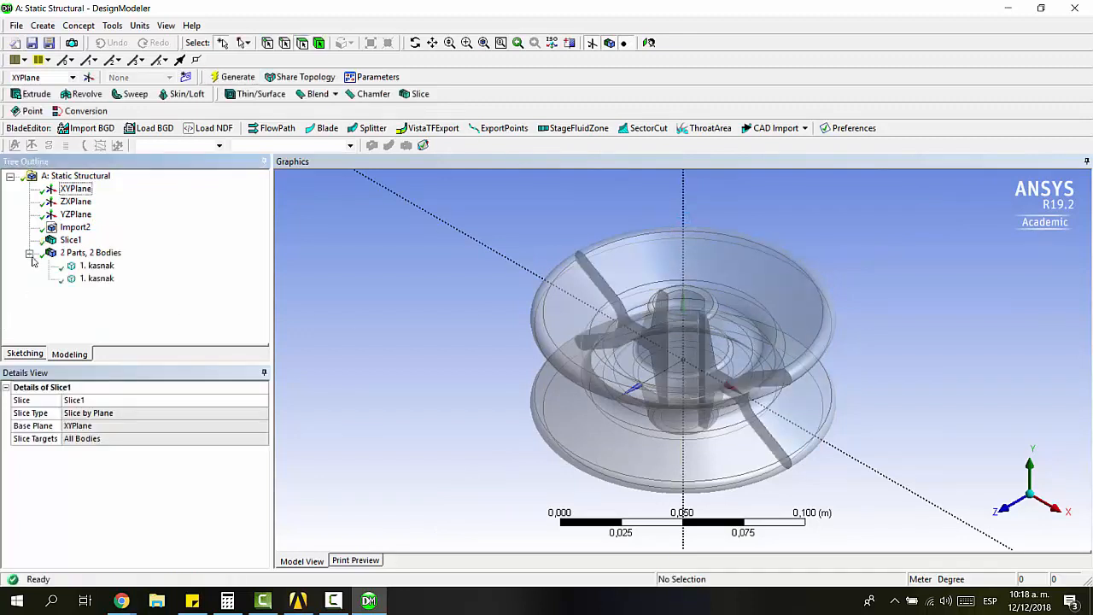
click(96, 278)
click(97, 266)
key(Down)
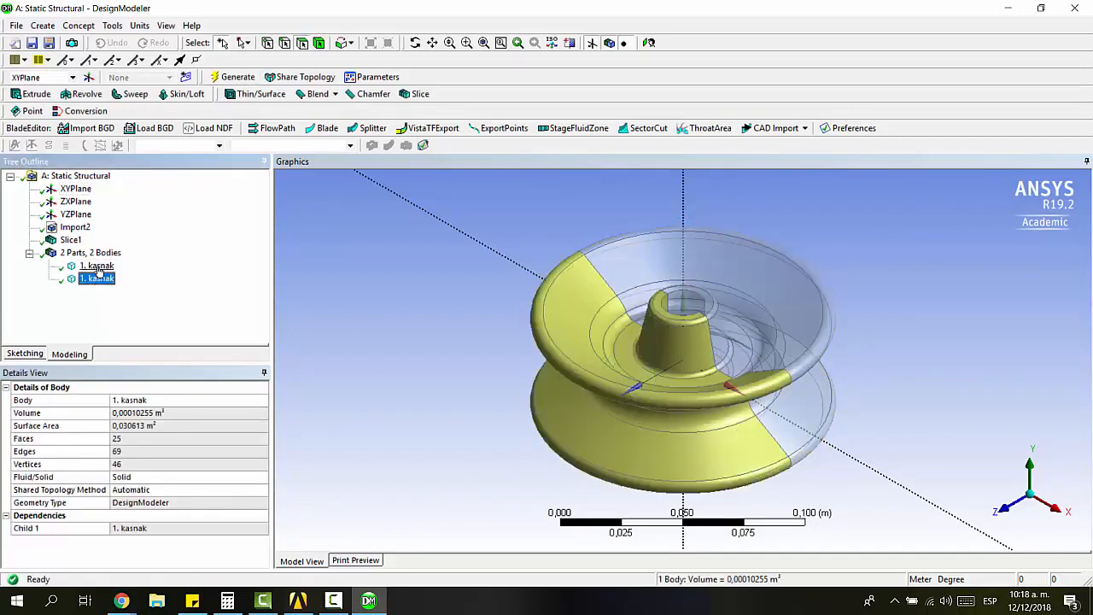
key(Up)
key(Down)
key(Up)
key(Down)
key(Up)
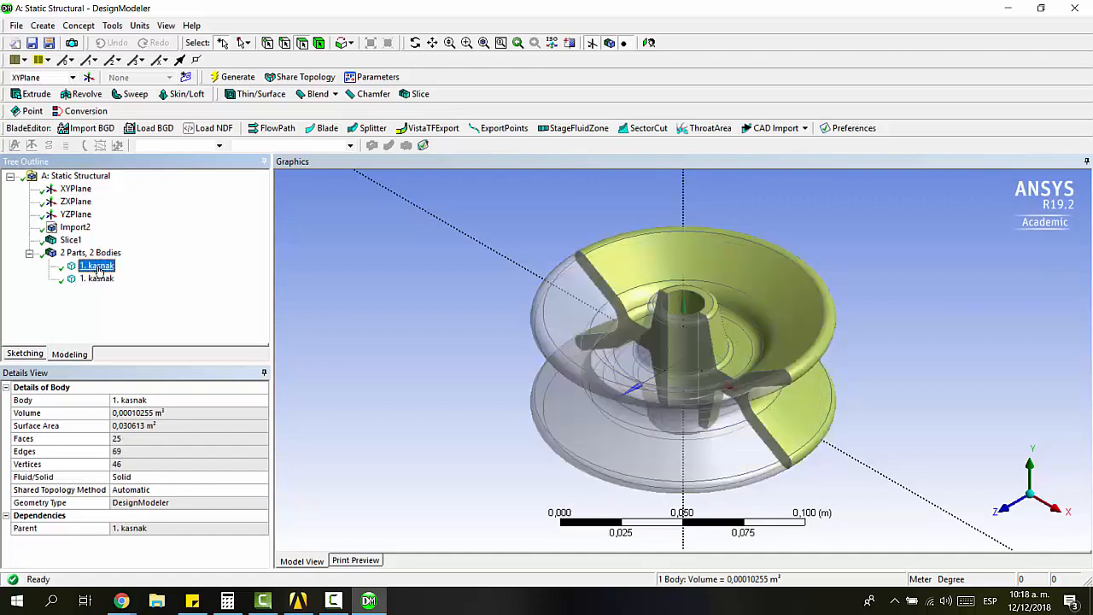
key(Down)
key(Up)
key(Down)
key(Up)
key(Down)
key(Up)
key(Down)
key(Up)
key(Down)
key(Up)
key(Down)
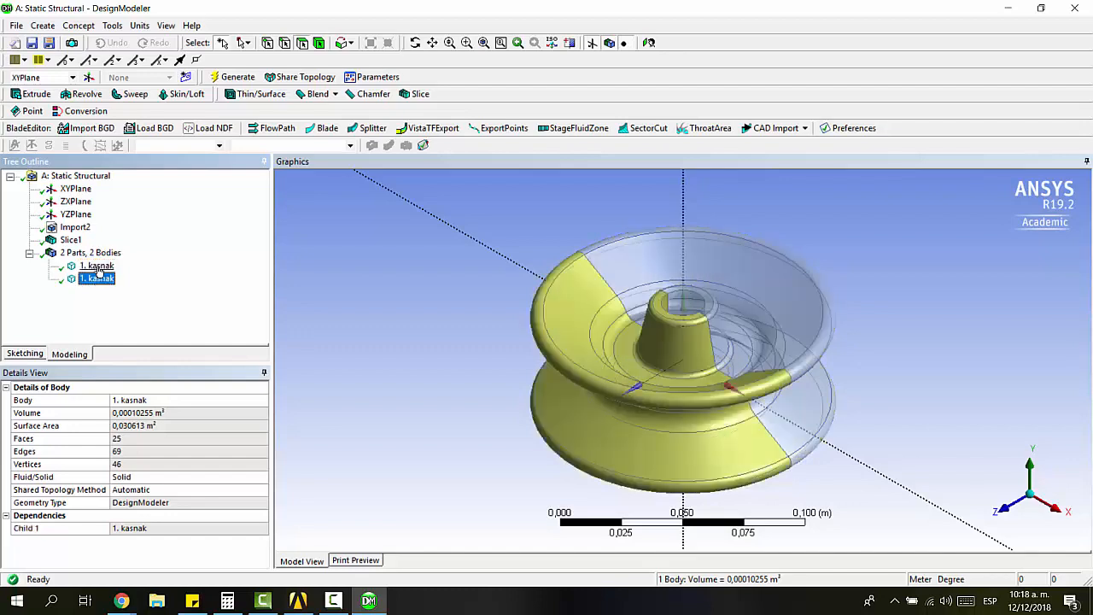
key(Up)
key(Down)
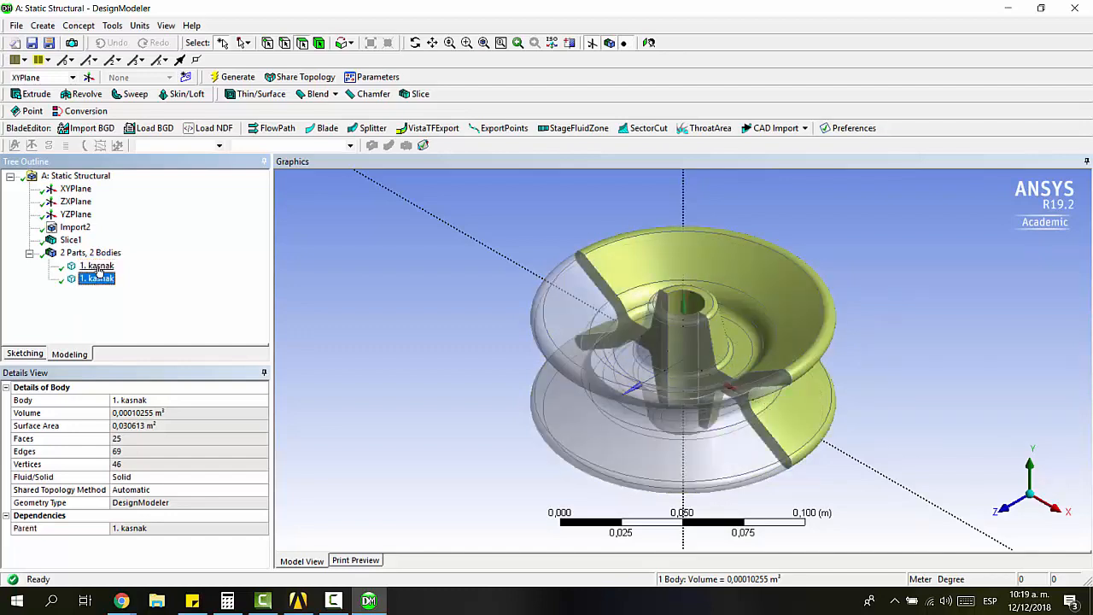
click(90, 267)
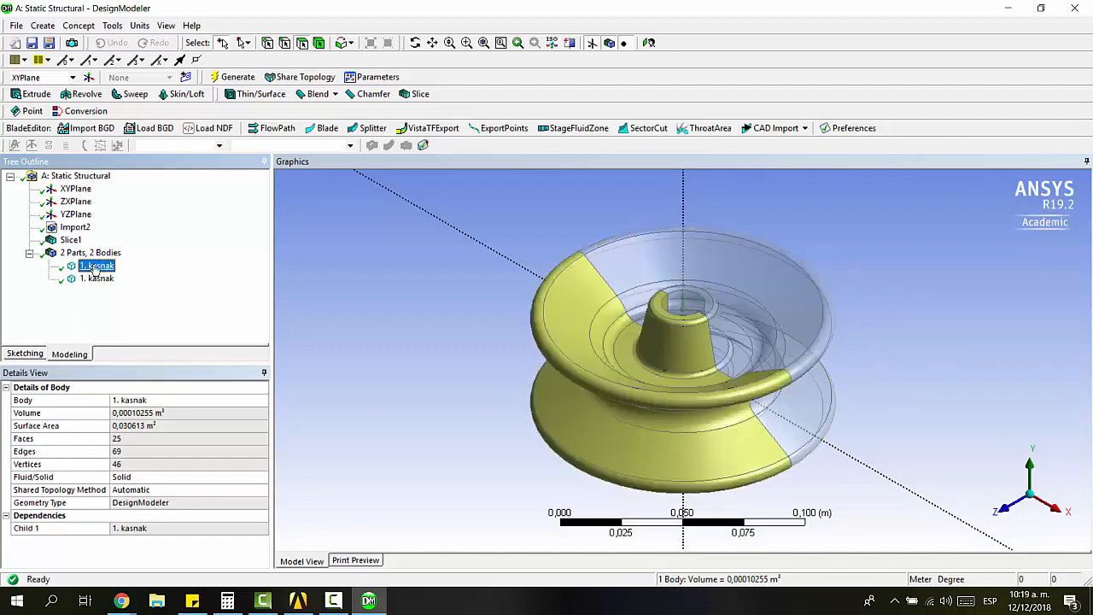
Step: Hide the front half of the sliced kasnak to expose its cut section
right_click(90, 267)
click(163, 287)
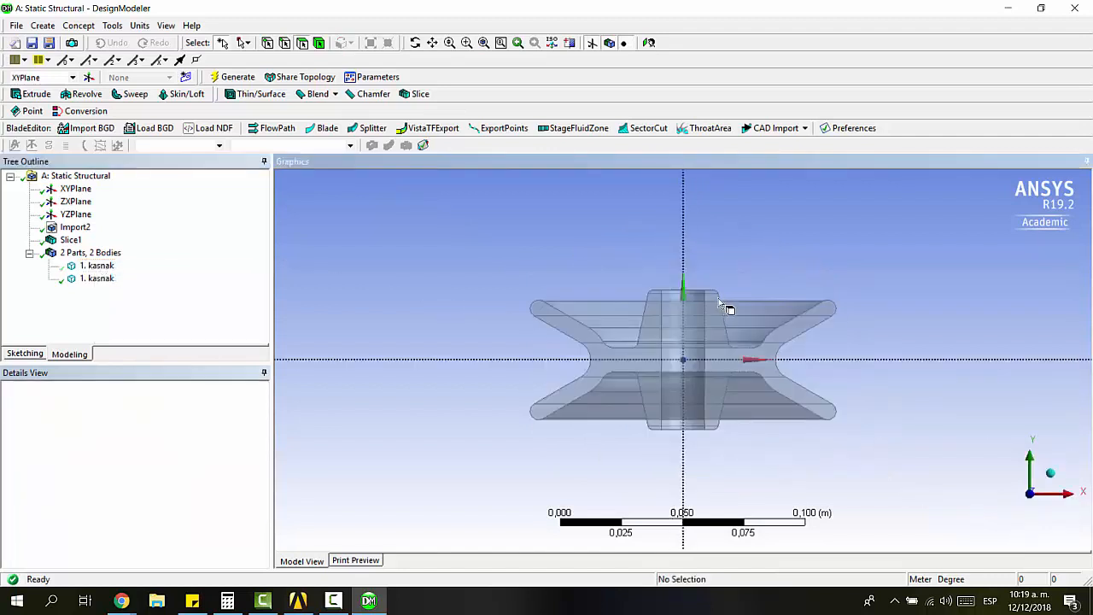
scroll(726, 295, up, 4)
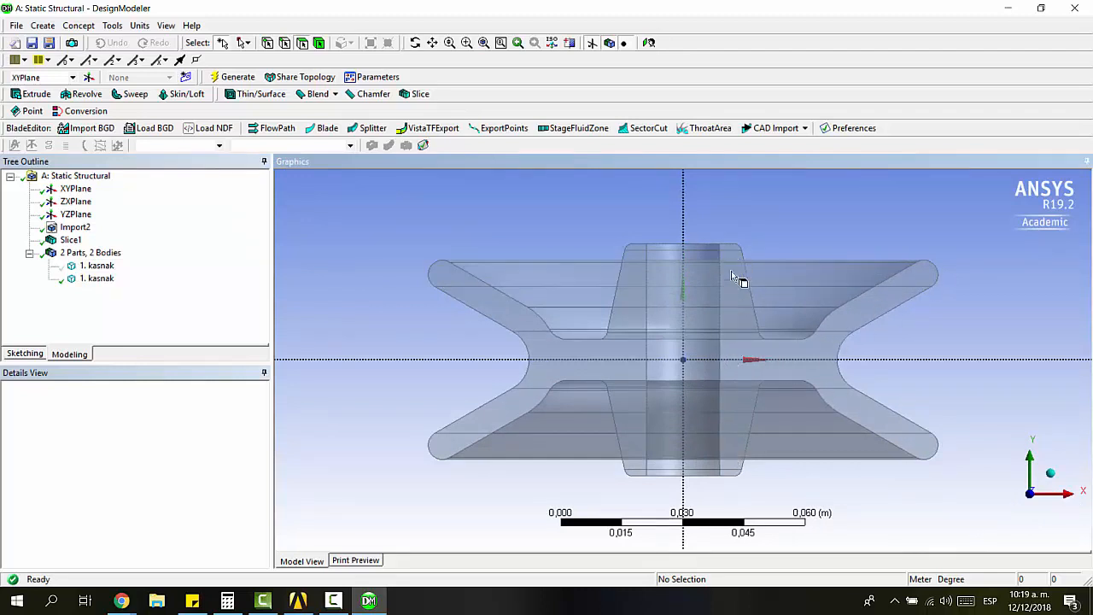
middle_drag(812, 282, 805, 307)
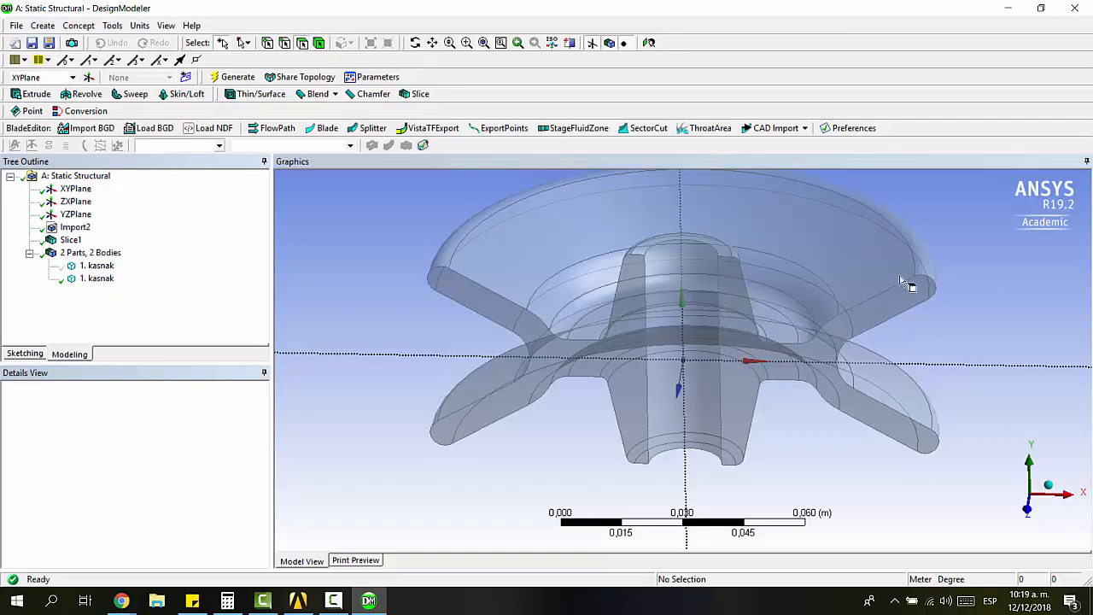
Step: Create a surface from the cut face on the positive X side of the visible kasnak half using Surfaces From Faces, and generate it
click(891, 312)
middle_drag(909, 365, 910, 329)
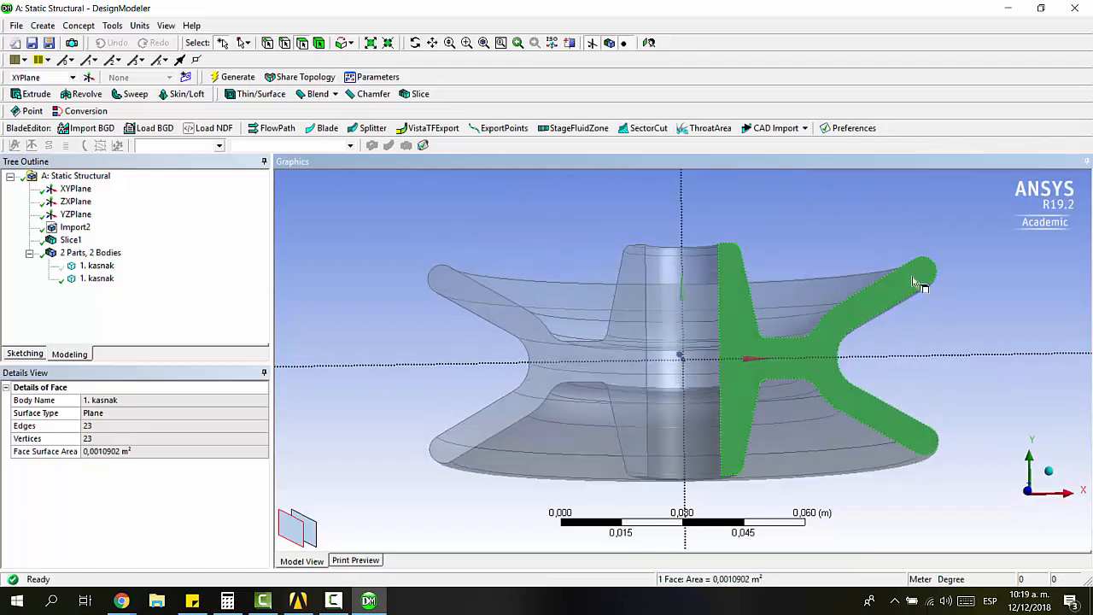
middle_drag(829, 285, 827, 322)
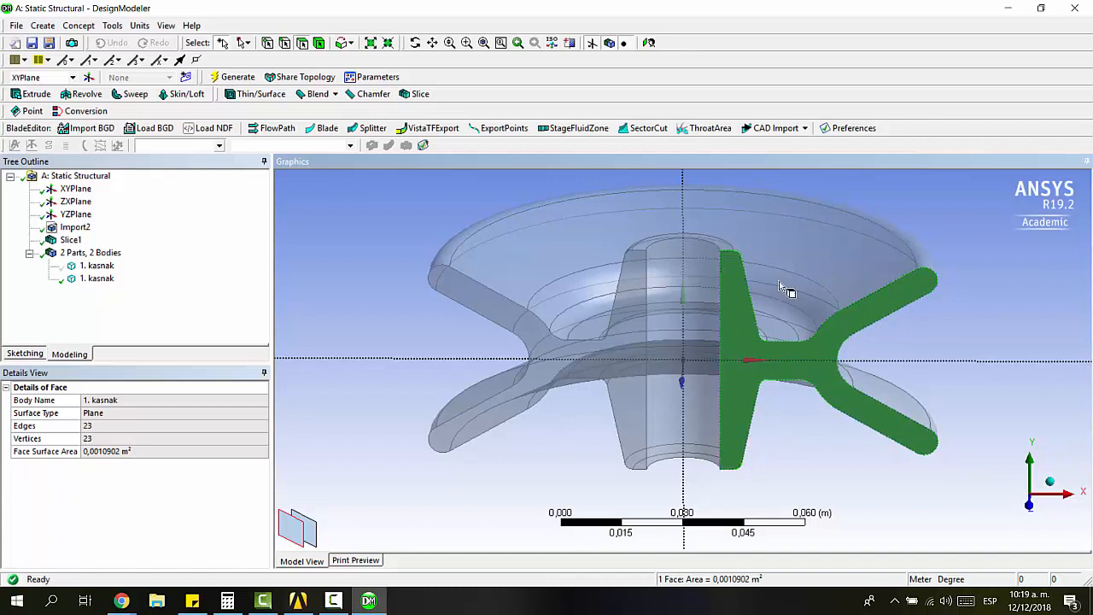
click(75, 27)
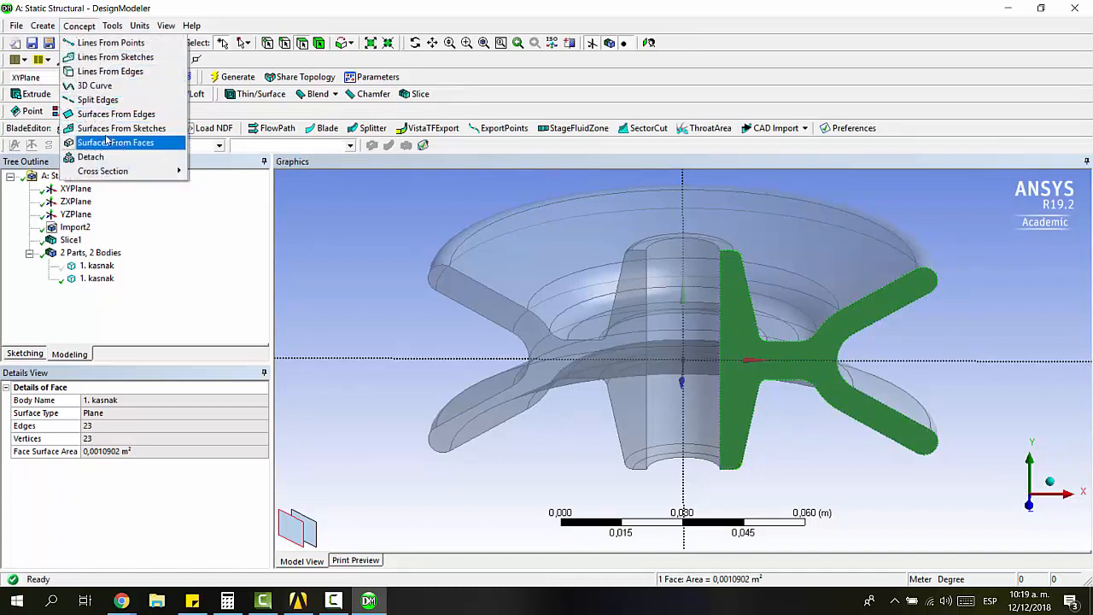
click(133, 143)
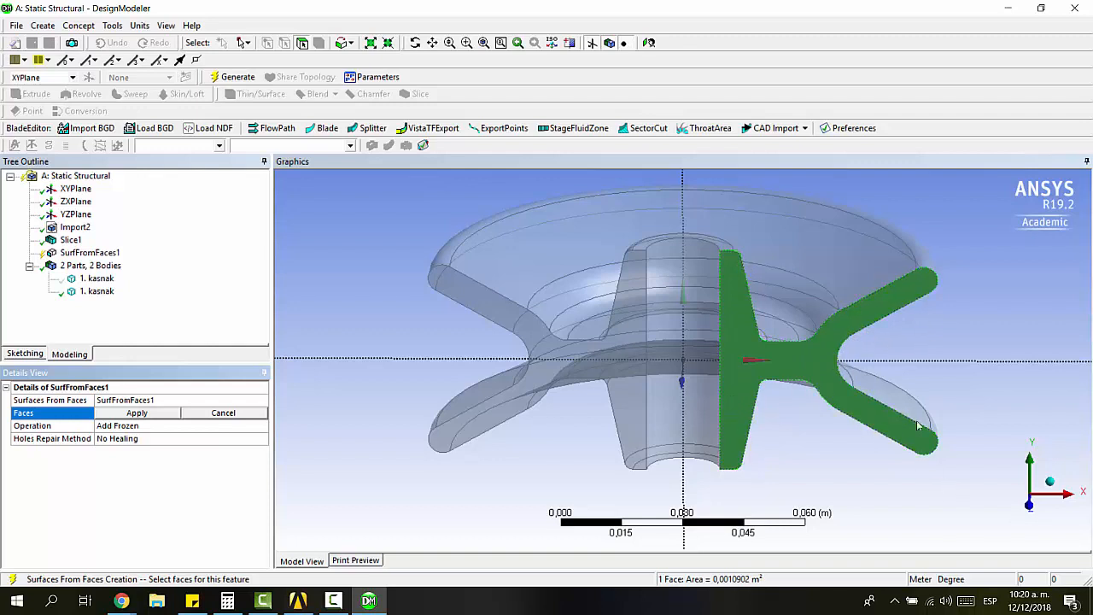
click(162, 413)
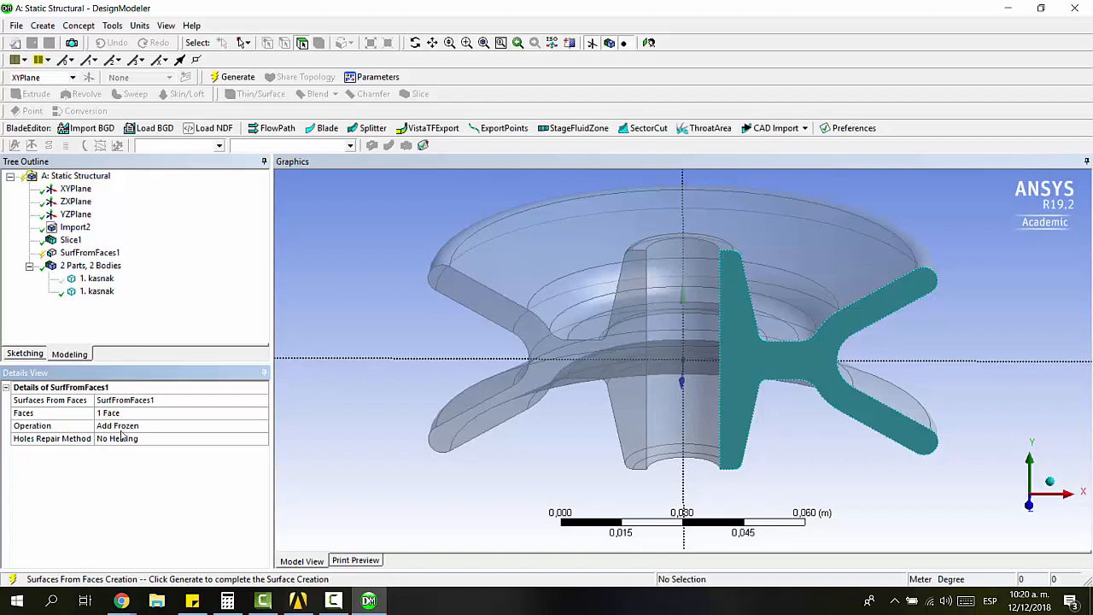
click(229, 76)
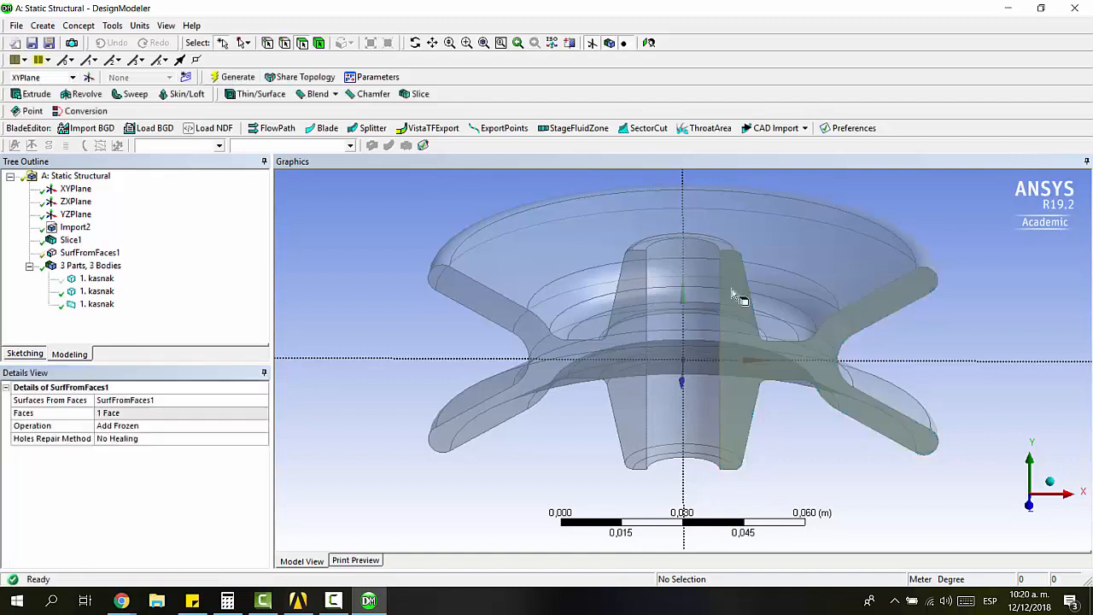
Step: Highlight the new surface body and the solid kasnak halves in turn to tell the three bodies apart
click(96, 303)
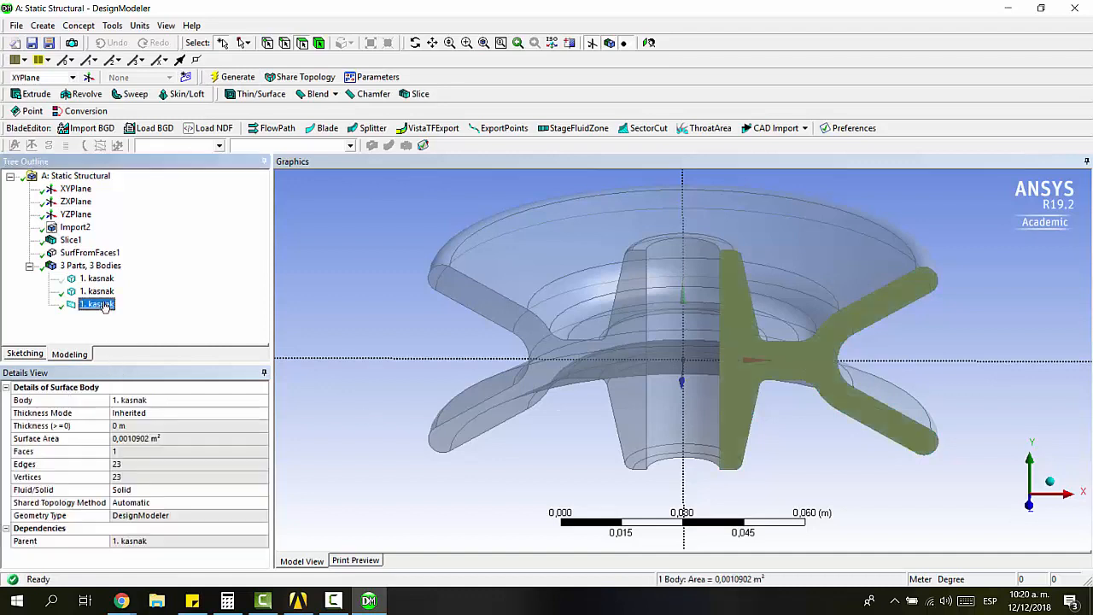
click(96, 279)
key(Down)
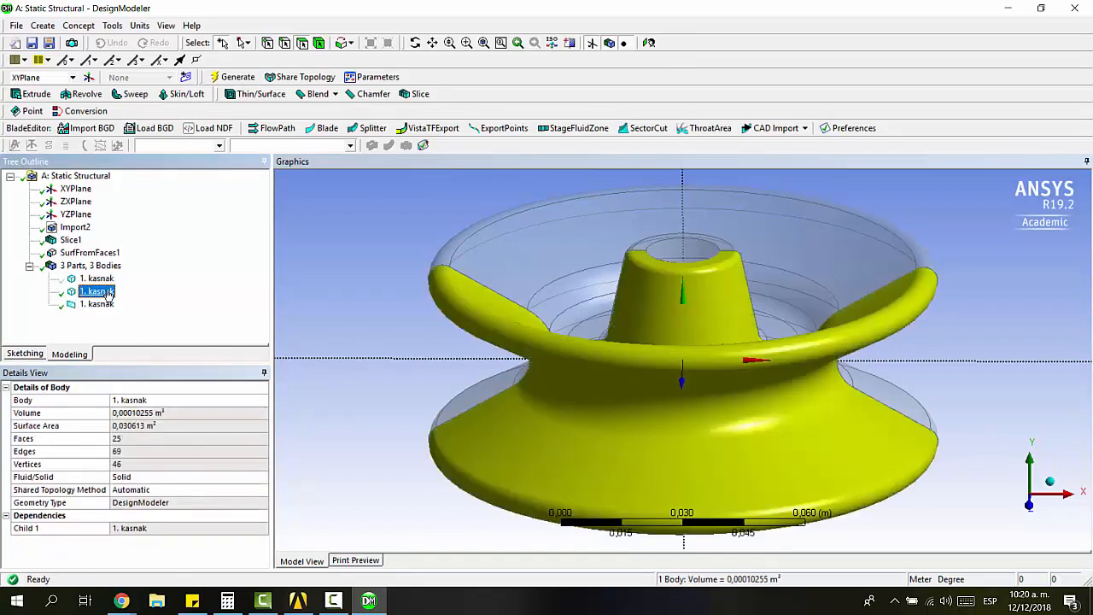
key(Down)
key(Up)
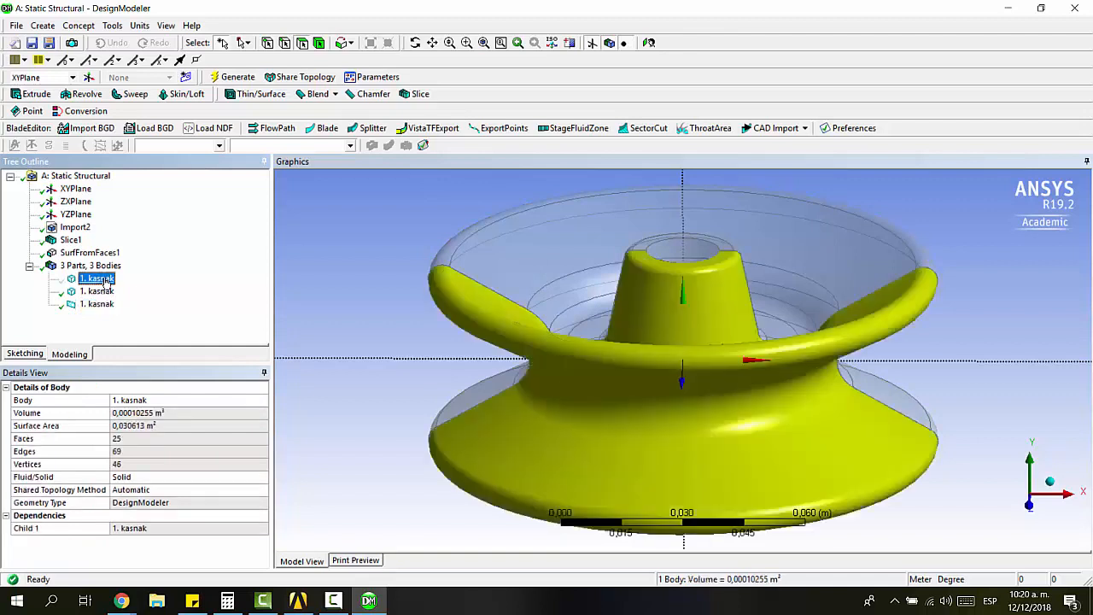
Step: Delete both solid kasnak halves with a Body Delete operation and generate it, keeping only the surface body
key(Up)
ctrl+click(111, 293)
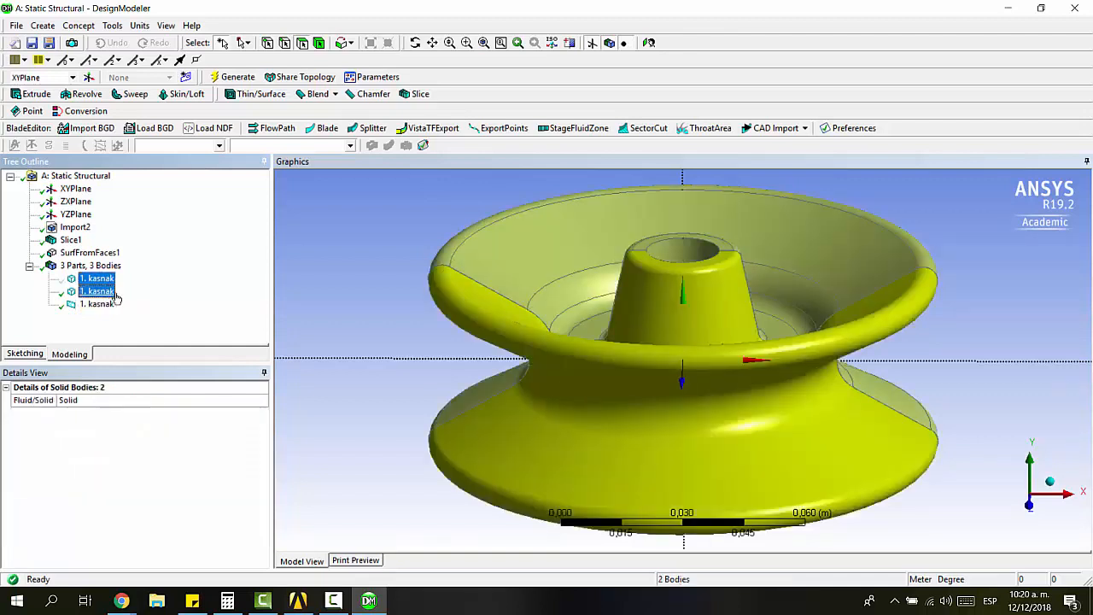
right_click(112, 284)
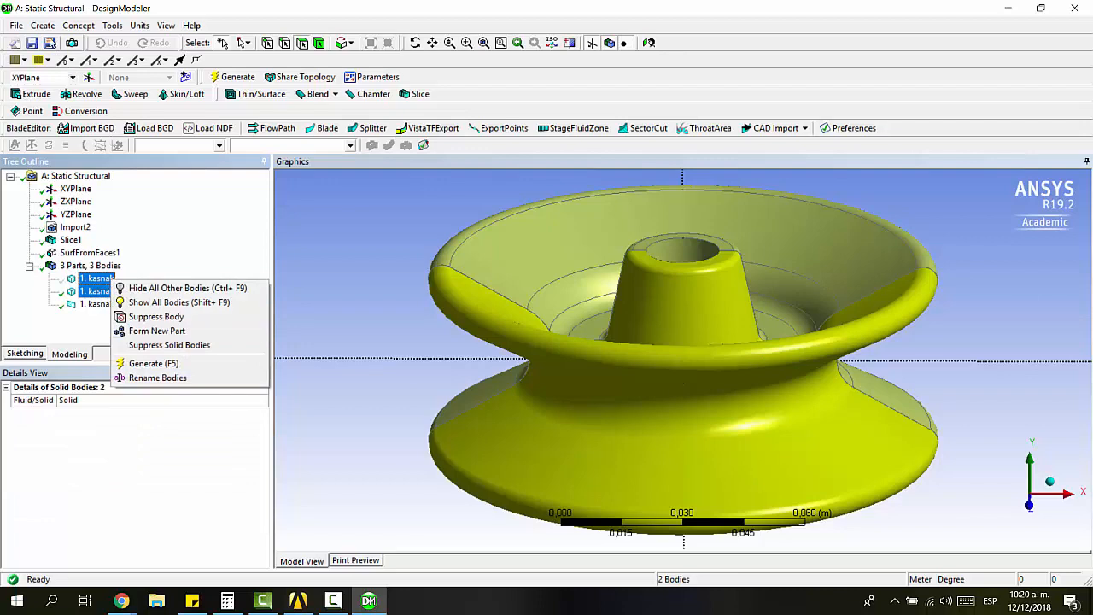
click(43, 26)
mouse_move(104, 273)
click(184, 273)
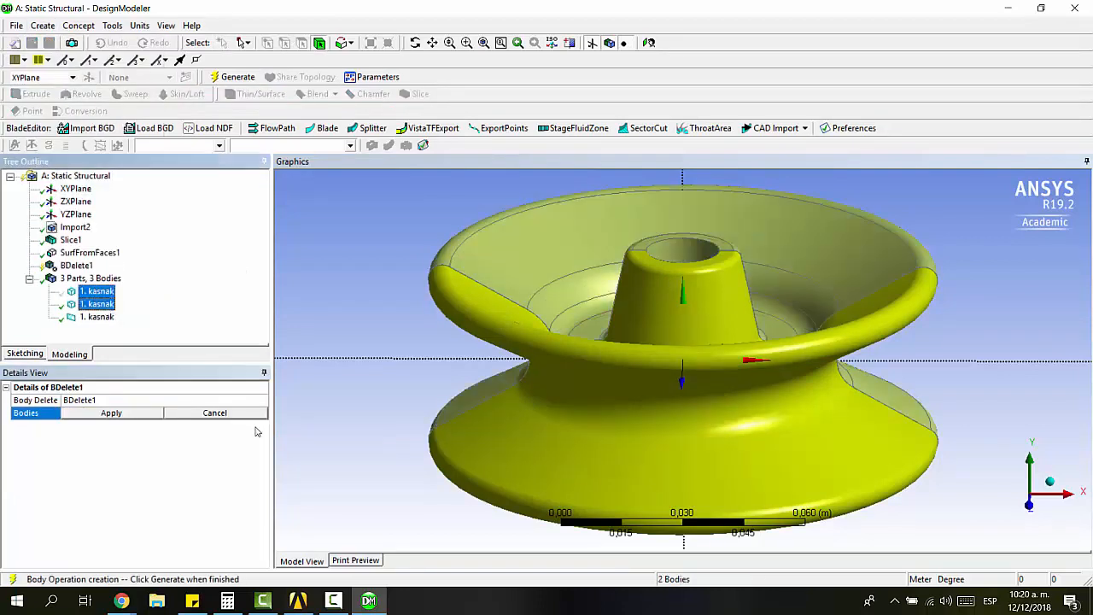
click(128, 415)
click(238, 77)
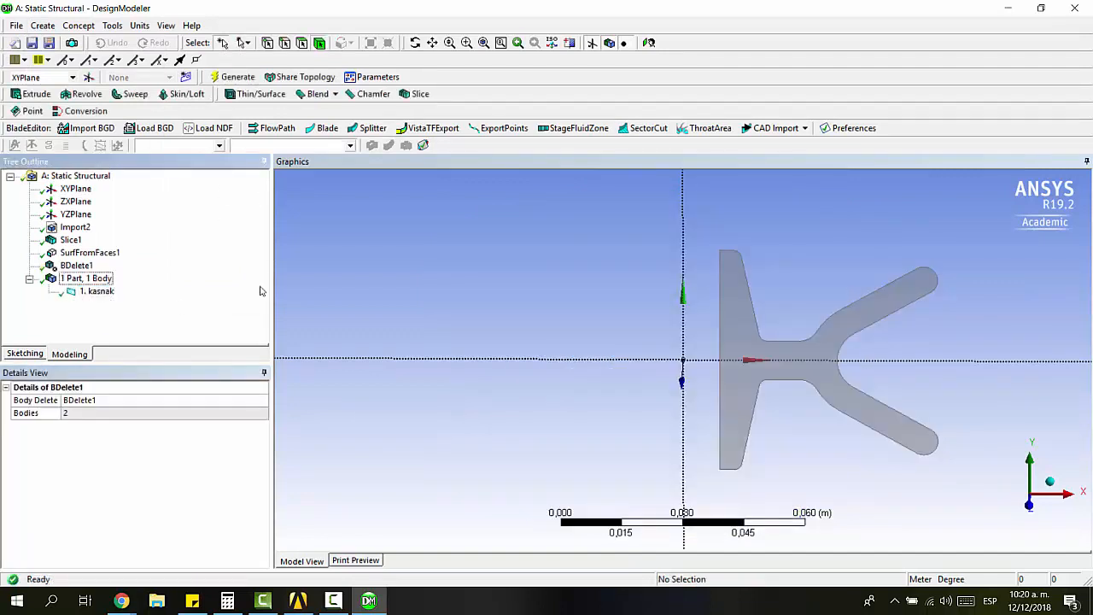
Step: Sketch a rectangle on XYPlane across the web and angled arms of the section, its inner edge about 0.025 m from the Y axis
click(117, 291)
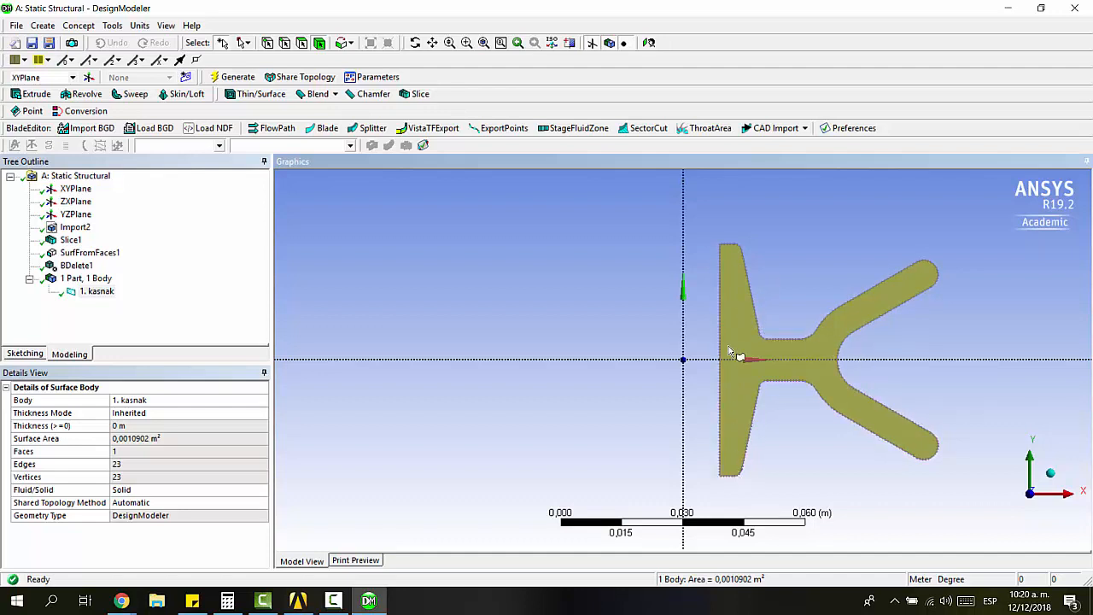
scroll(878, 357, down, 1)
scroll(879, 355, up, 2)
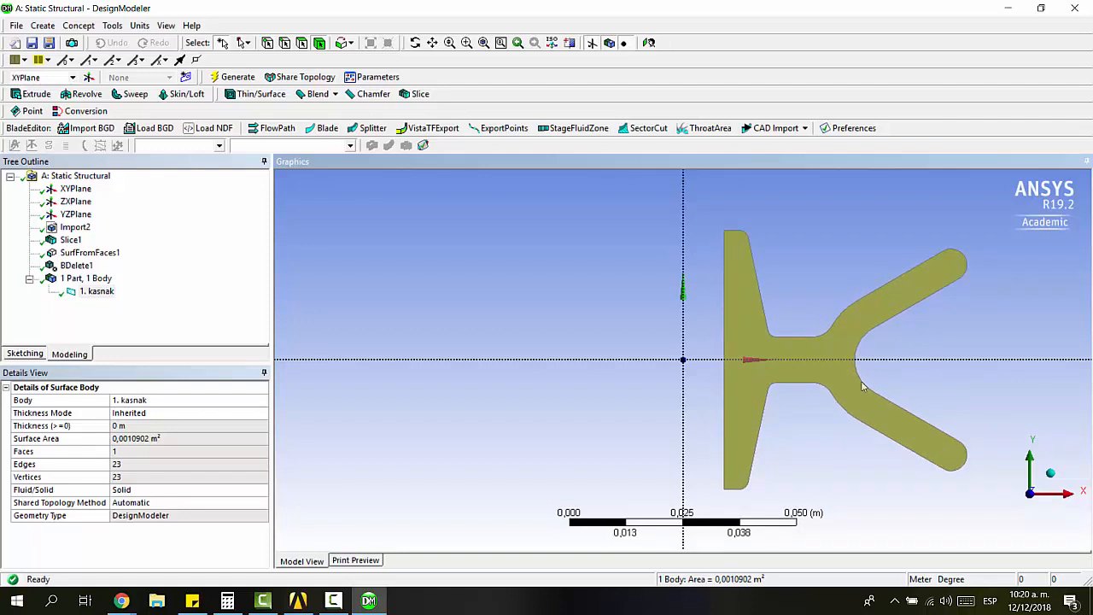
ctrl+middle_drag(866, 373, 578, 361)
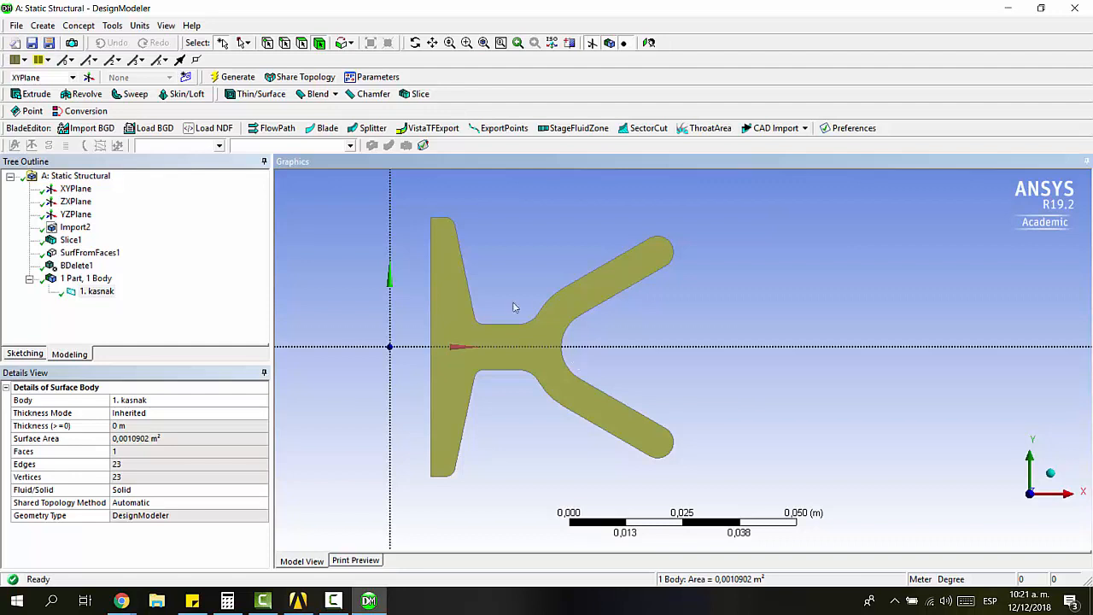
click(7, 353)
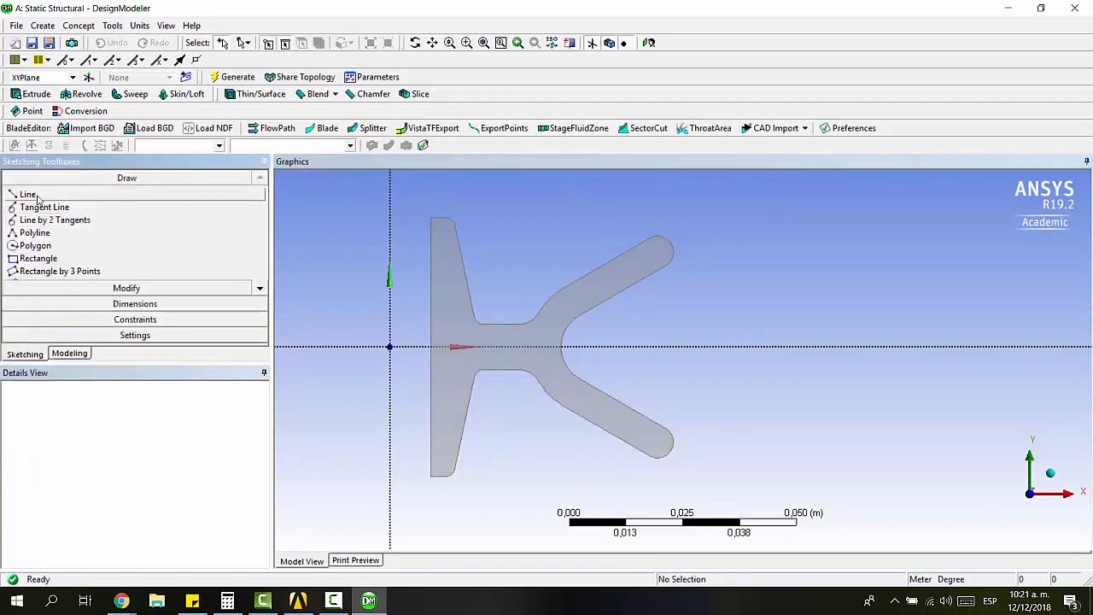
click(38, 258)
click(505, 229)
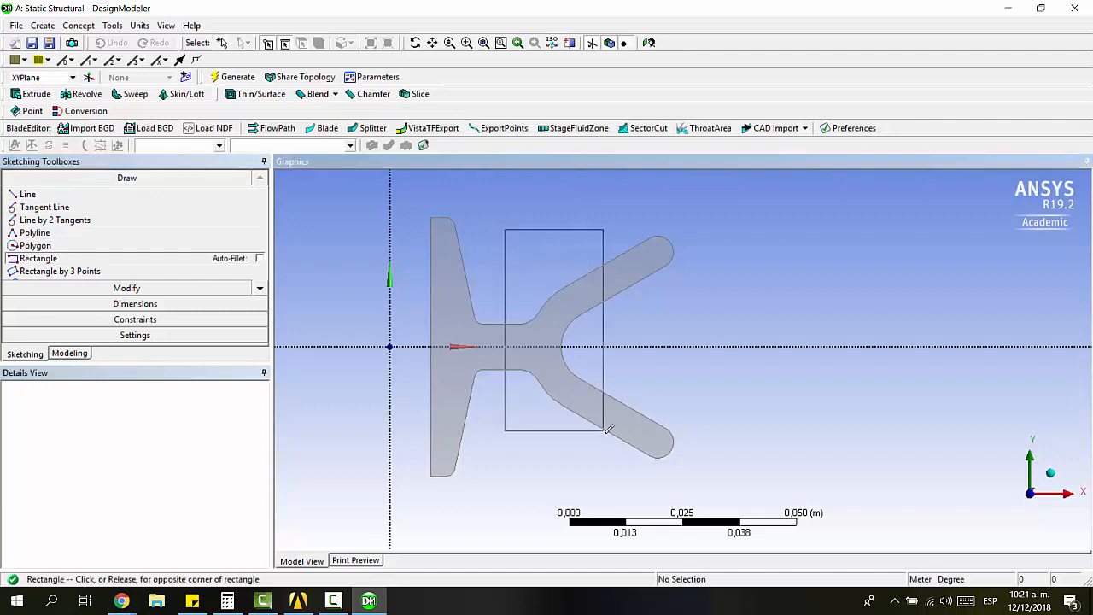
click(609, 468)
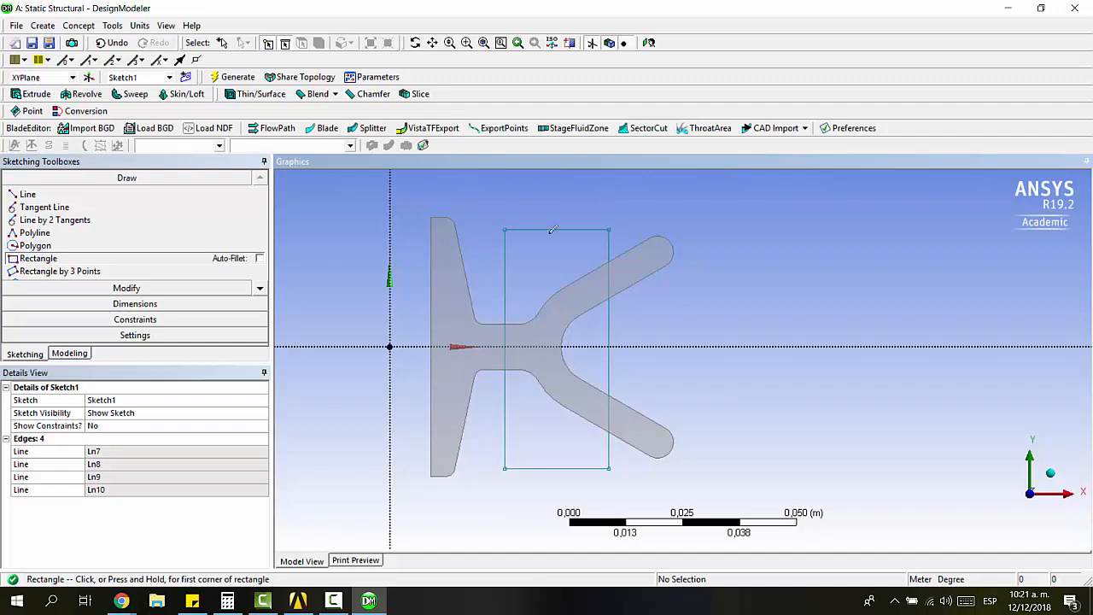
Step: Place a construction point outside the rectangle between the section's angled arms, at about X 0.055 m and Y 0.004 m
scroll(24, 235, down, 1)
scroll(264, 293, down, 6)
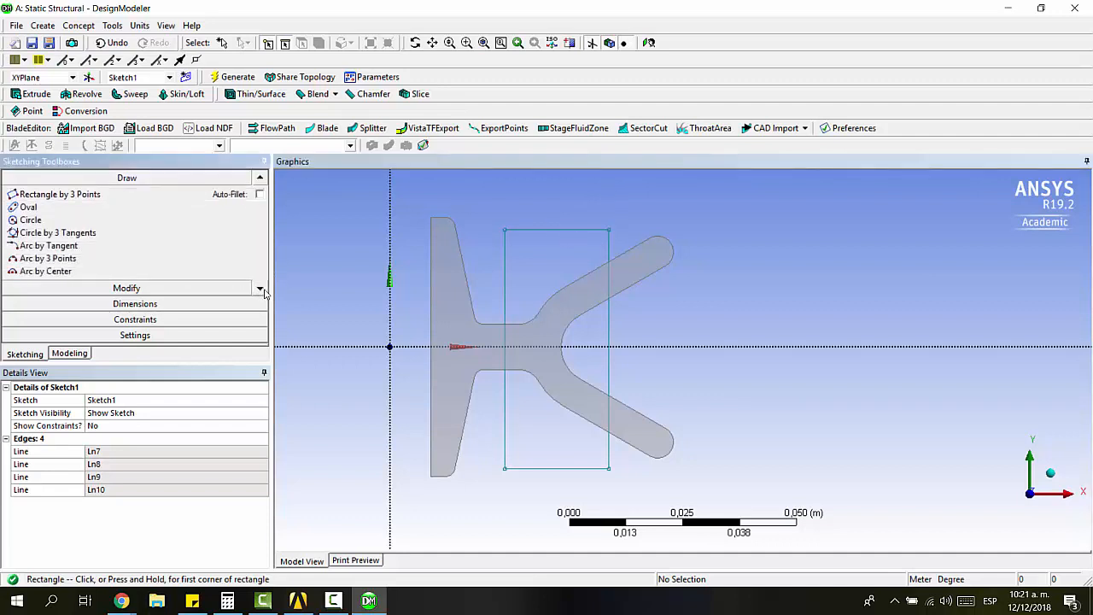
scroll(265, 293, down, 4)
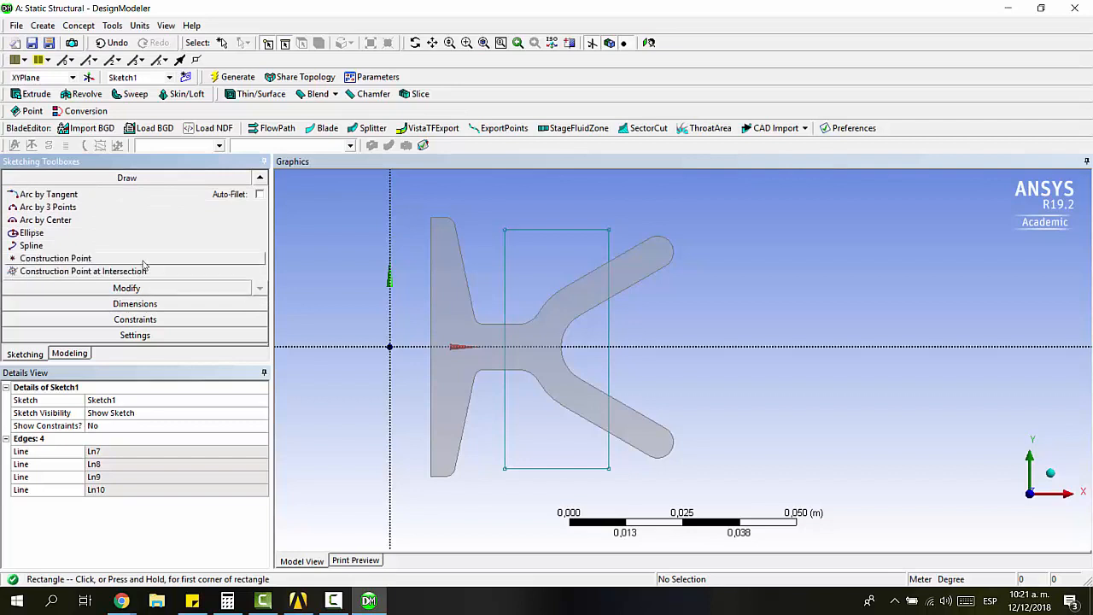
click(55, 258)
click(639, 329)
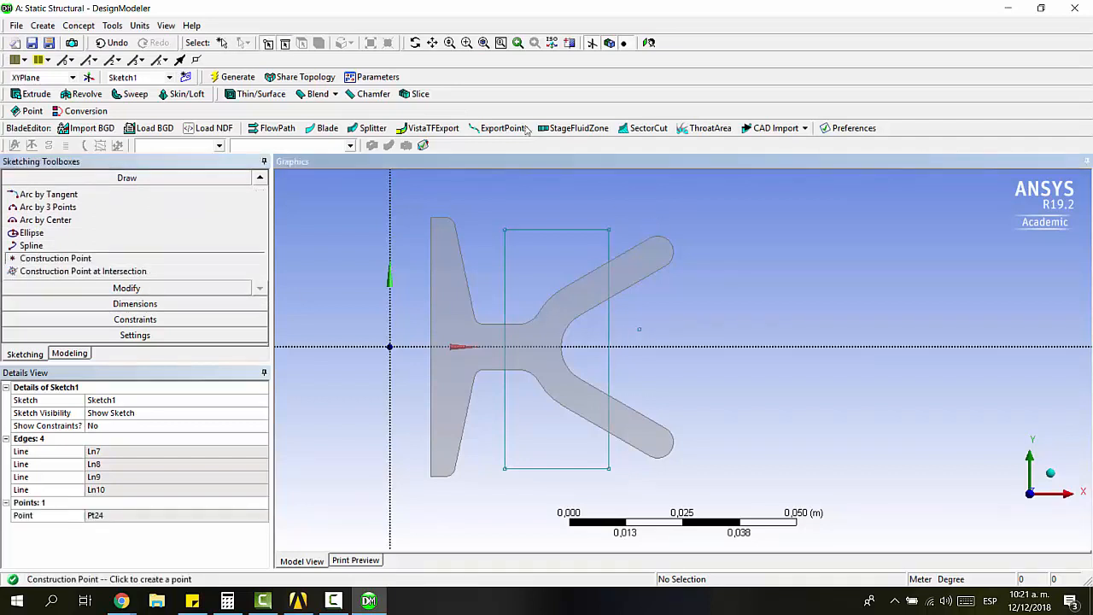
Step: Constrain the construction point to the midpoint of the rectangle's outer vertical edge and make it coincident with the X axis
click(140, 320)
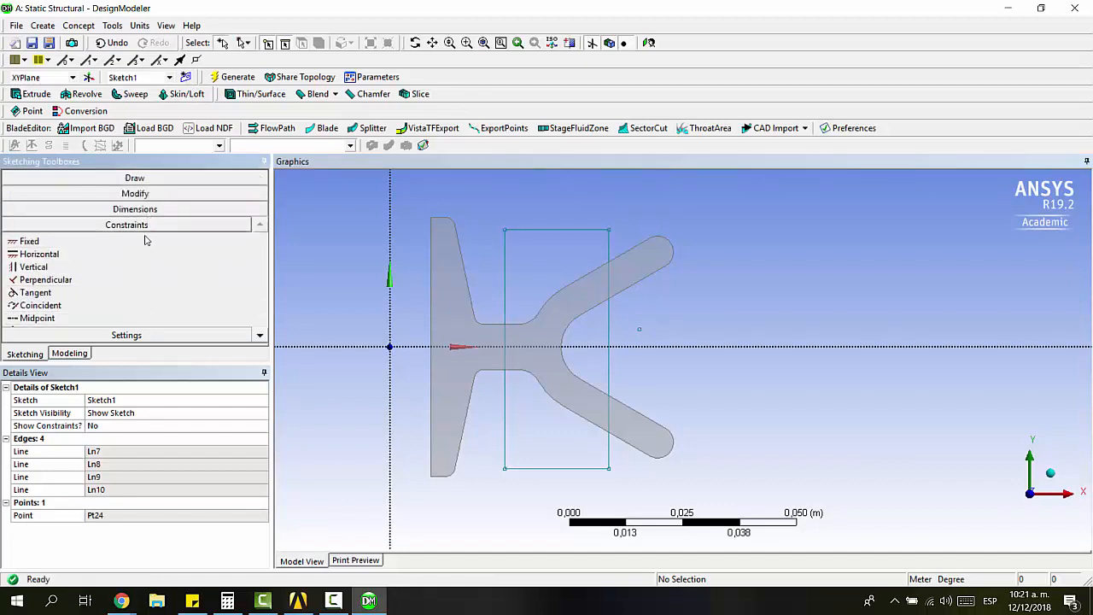
click(78, 319)
click(640, 331)
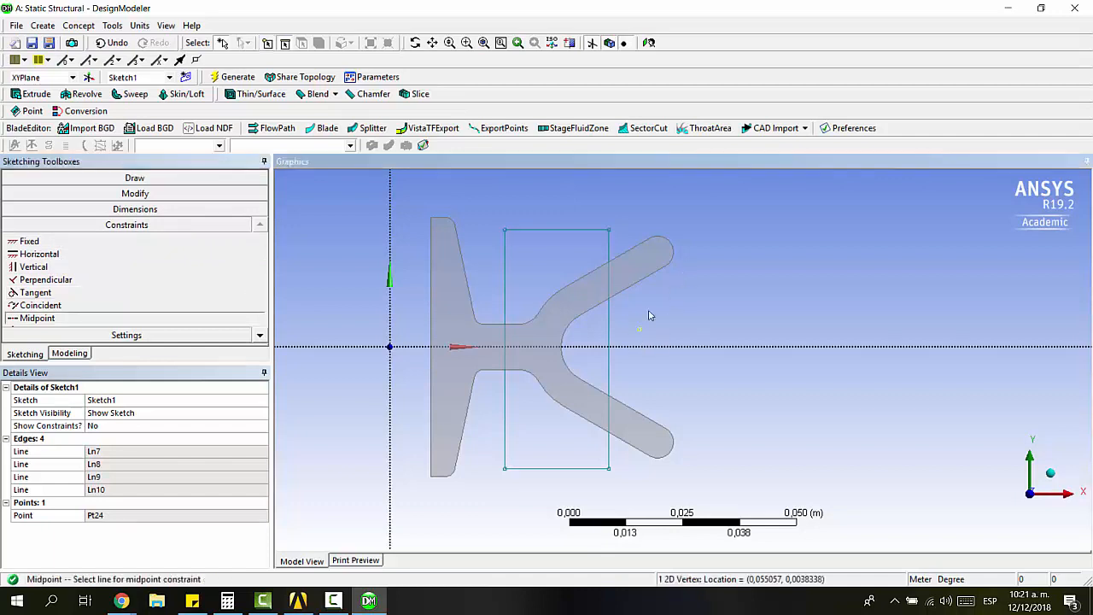
click(610, 362)
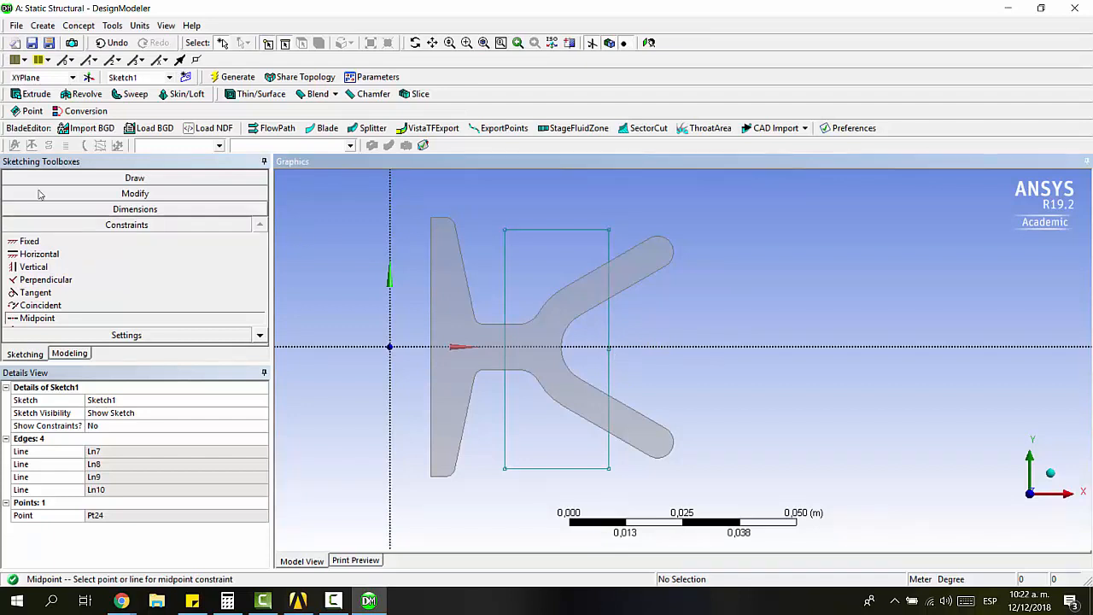
click(55, 306)
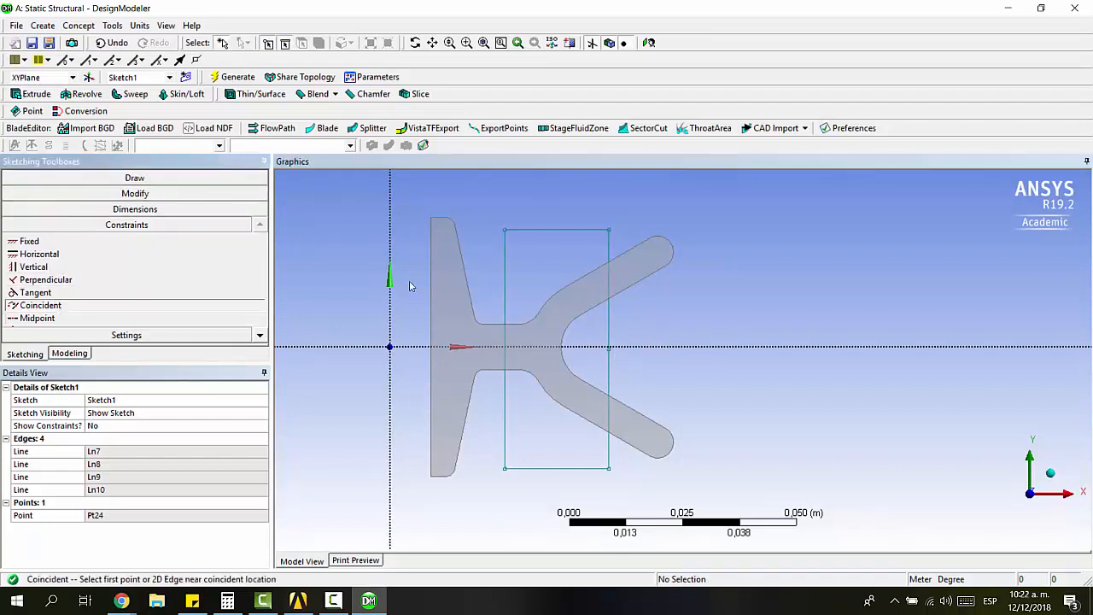
click(610, 351)
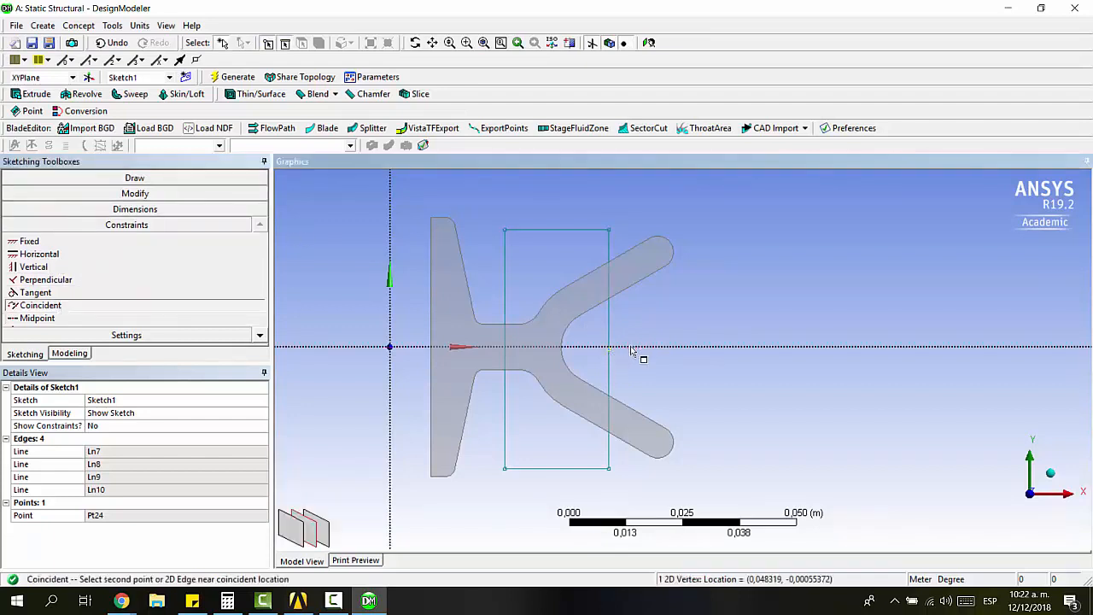
click(641, 347)
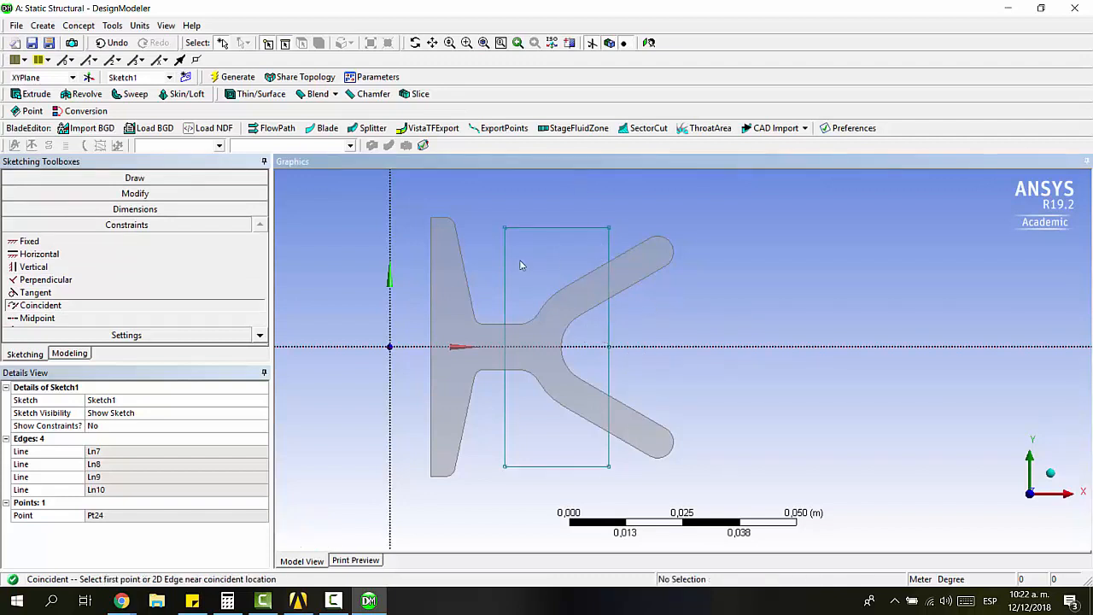
Step: Add horizontal dimensions for the distance from the Y axis to the rectangle's inner edge and for the rectangle's width
click(141, 212)
click(39, 238)
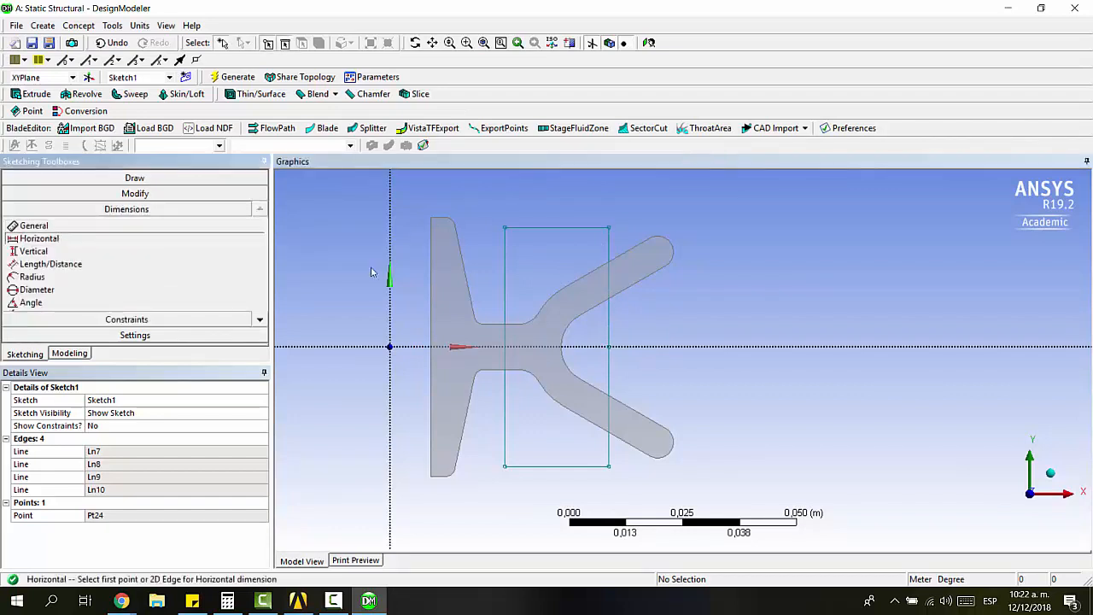
click(500, 249)
click(390, 254)
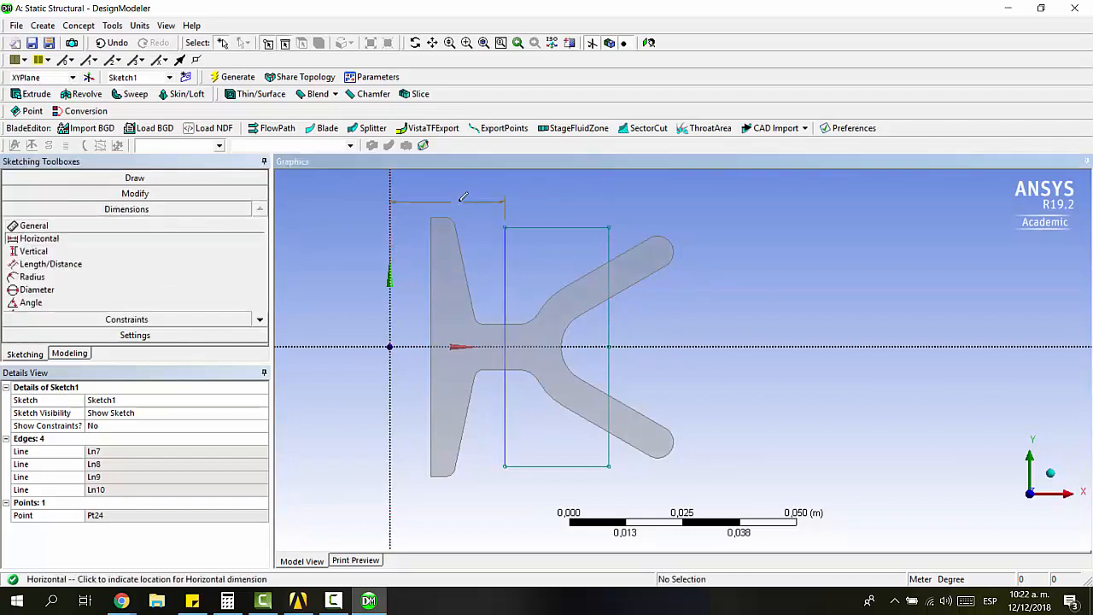
click(459, 199)
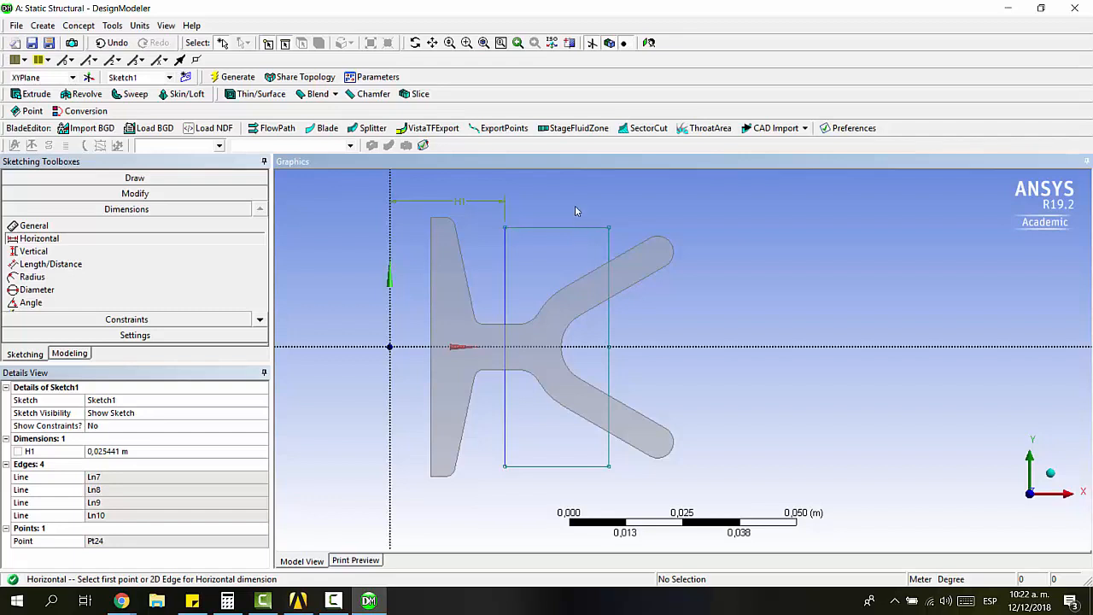
click(609, 256)
click(505, 384)
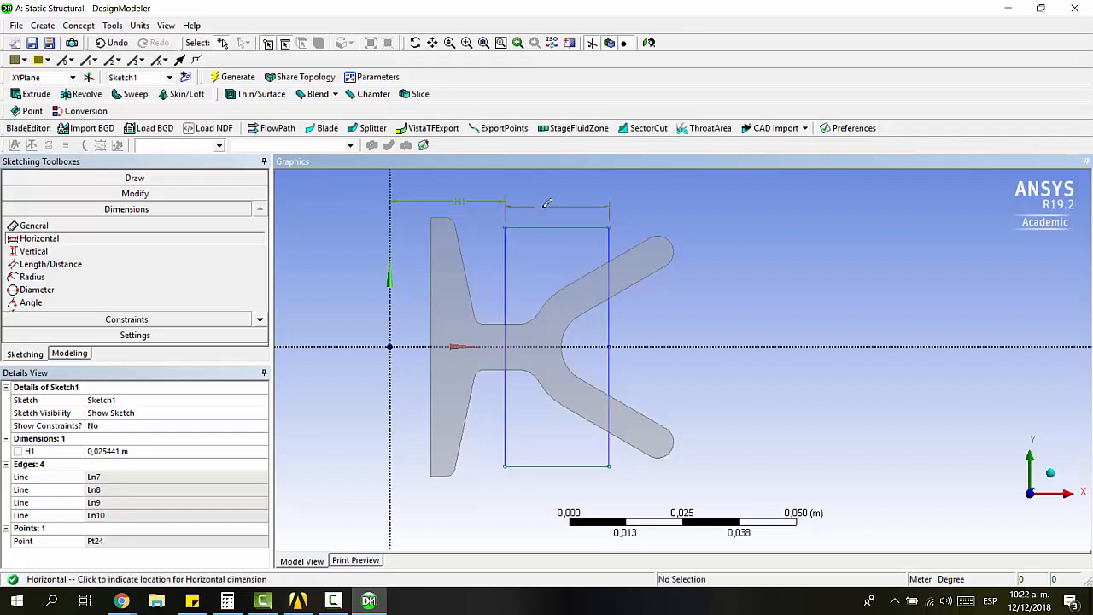
click(548, 198)
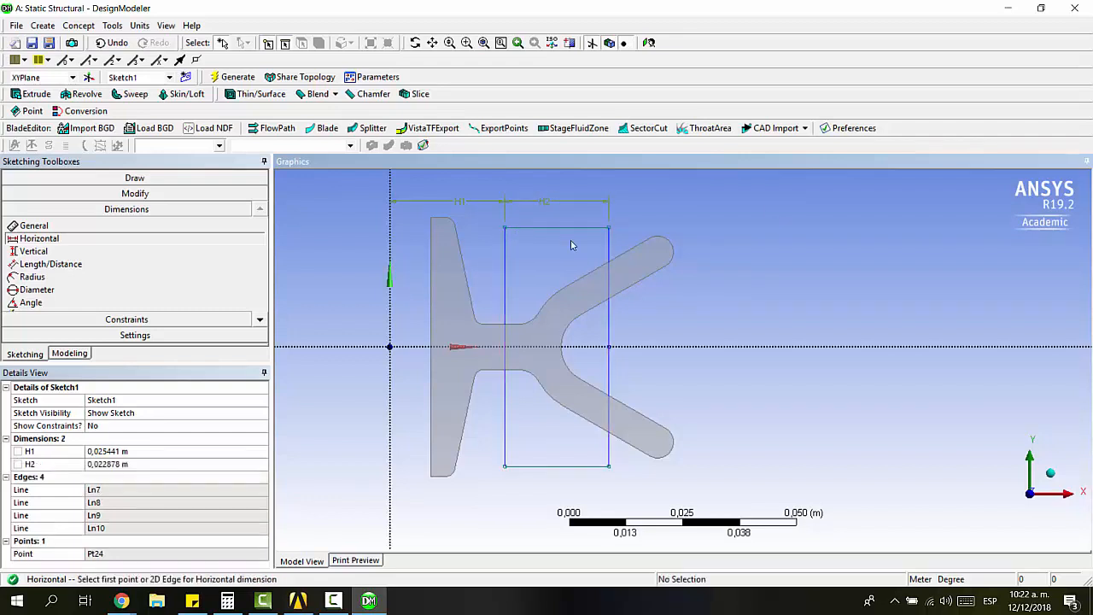
Step: Add a vertical dimension between the rectangle's upper and lower edges, placed outside the section's angled arms
click(34, 251)
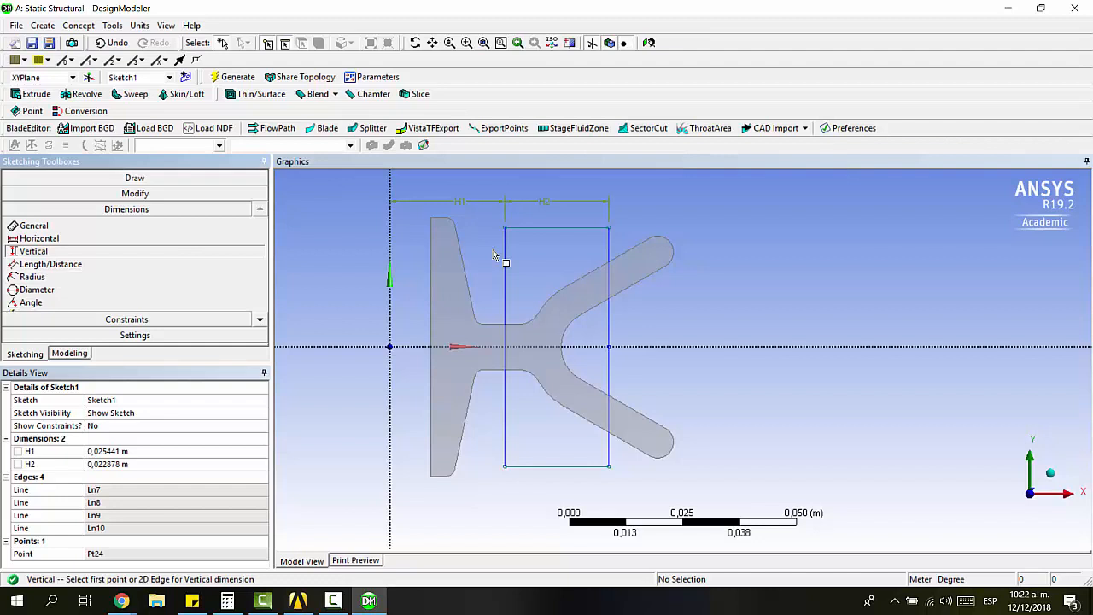
click(589, 229)
click(569, 465)
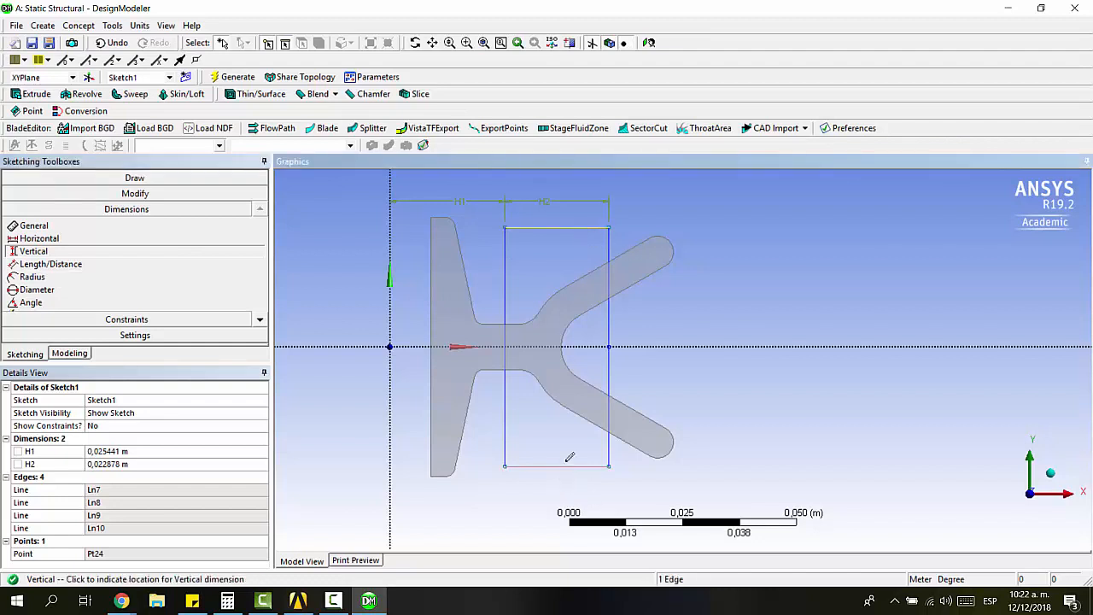
click(742, 263)
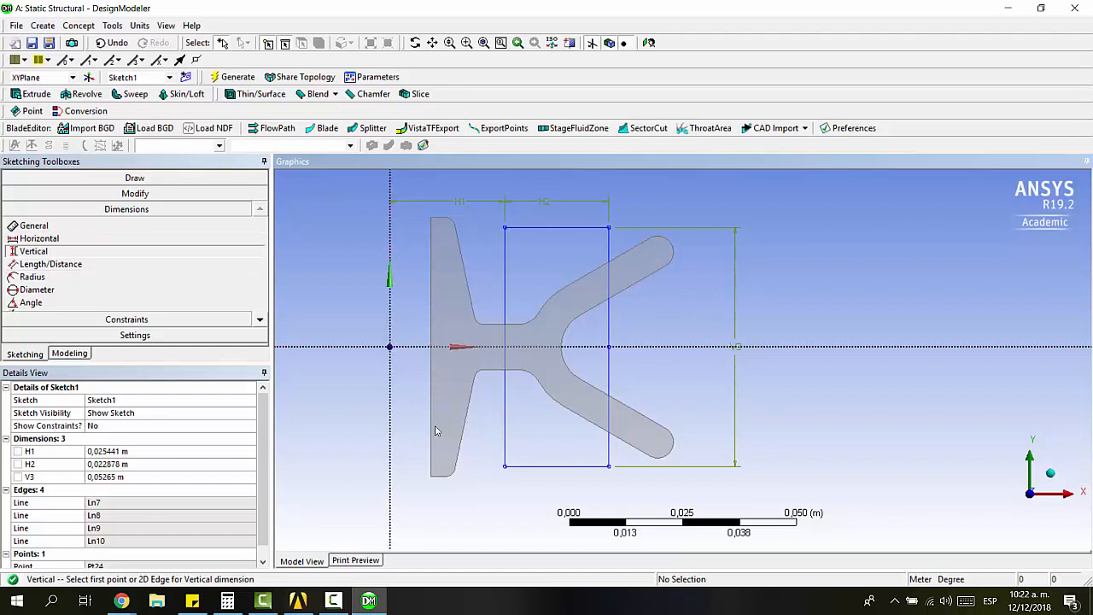
click(101, 450)
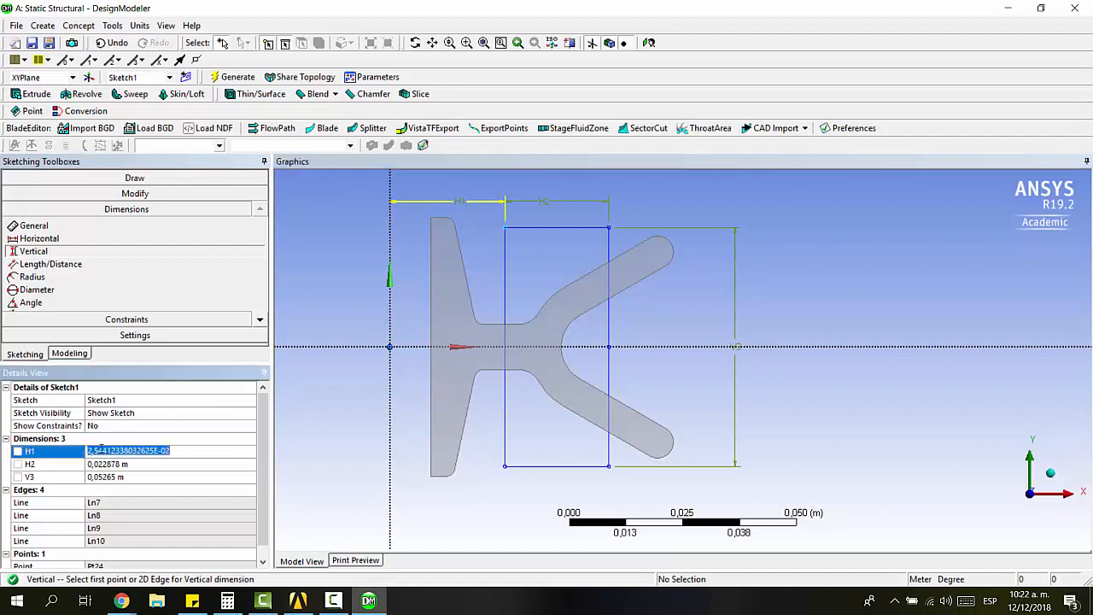
text(30)
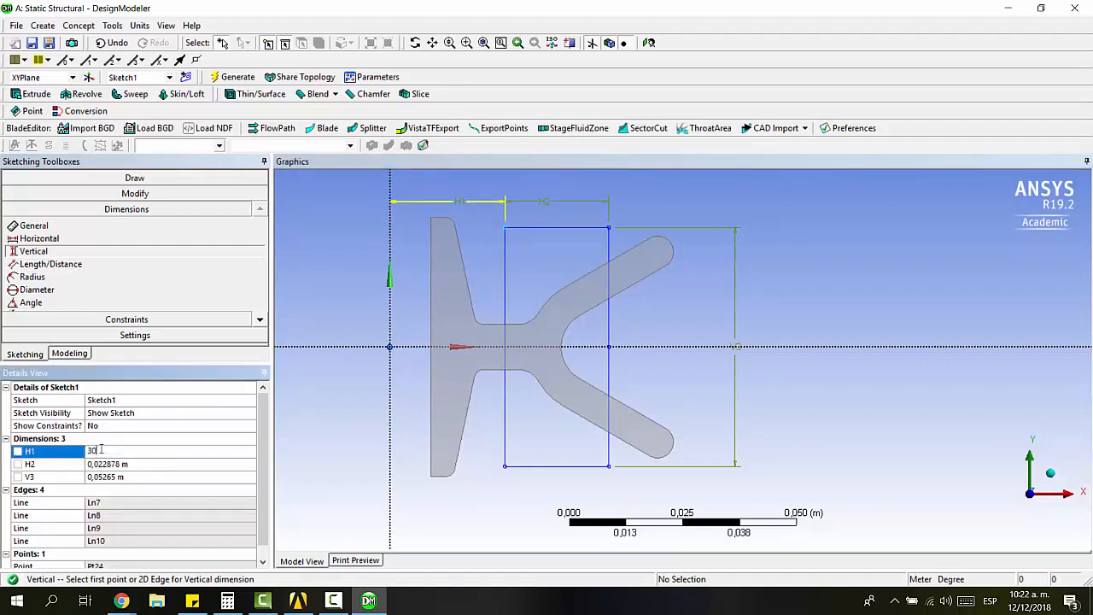
key(Return)
Step: Set the horizontal distance from the Y axis to the rectangle's inner edge to 0.03 m
click(102, 450)
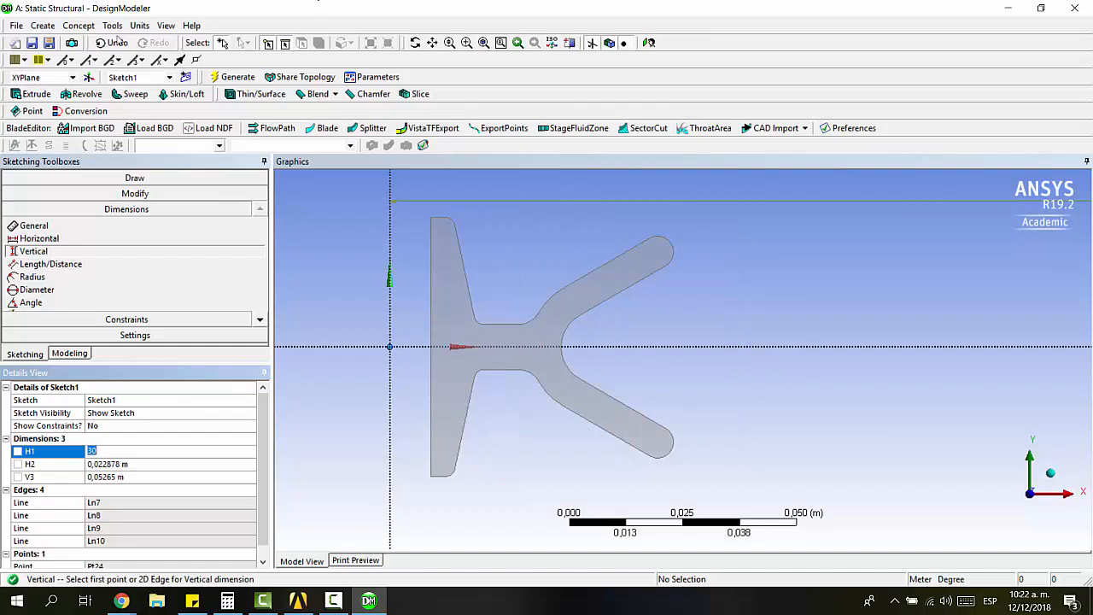
key(Return)
click(147, 451)
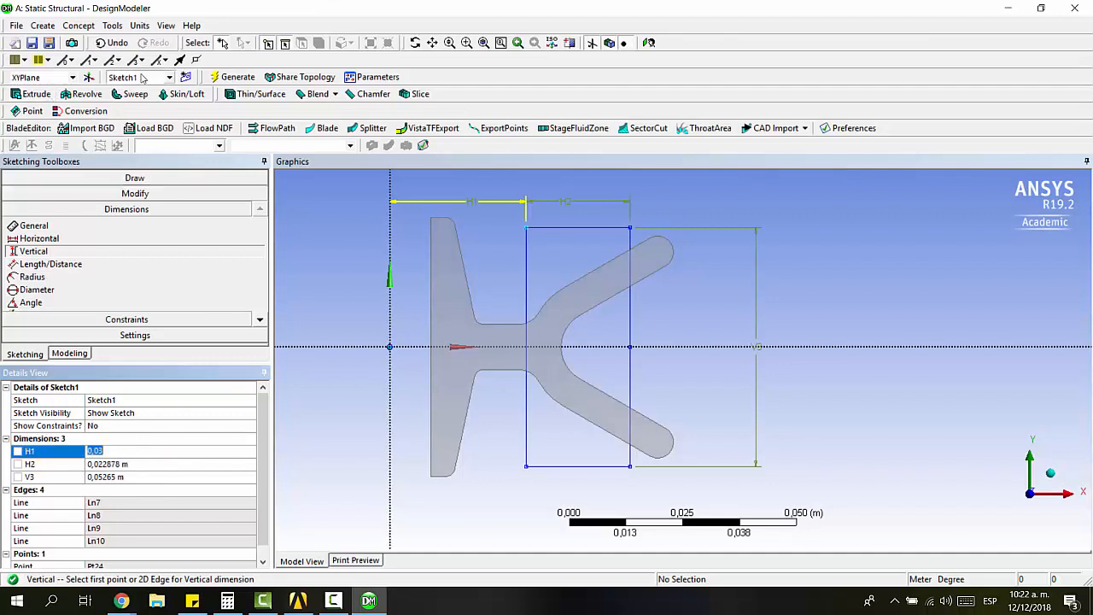
Step: Change the model's length unit to millimetres
click(140, 26)
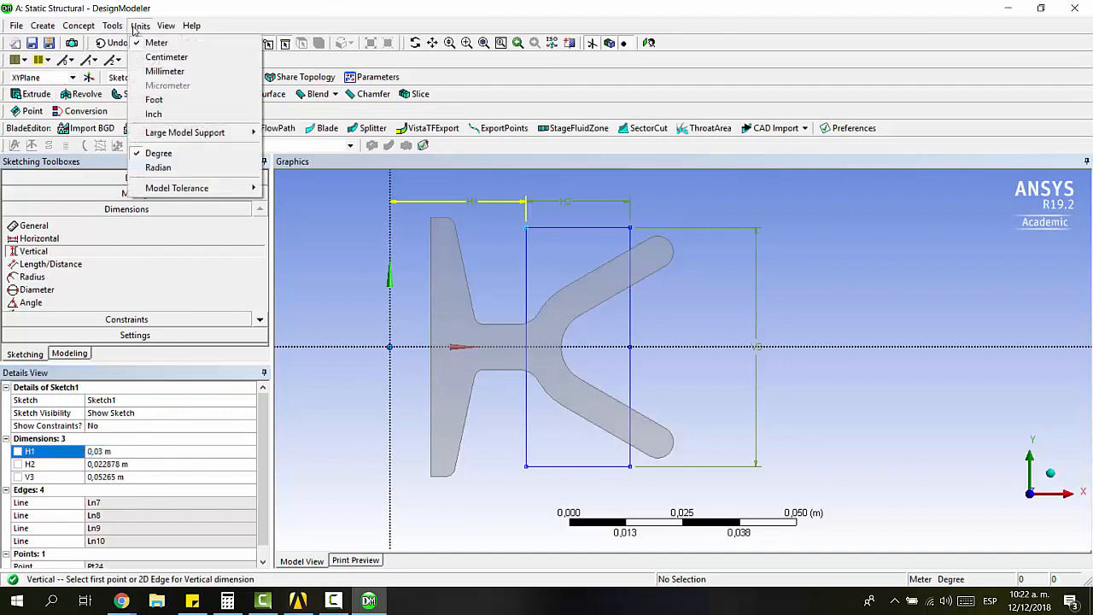
click(173, 70)
click(101, 452)
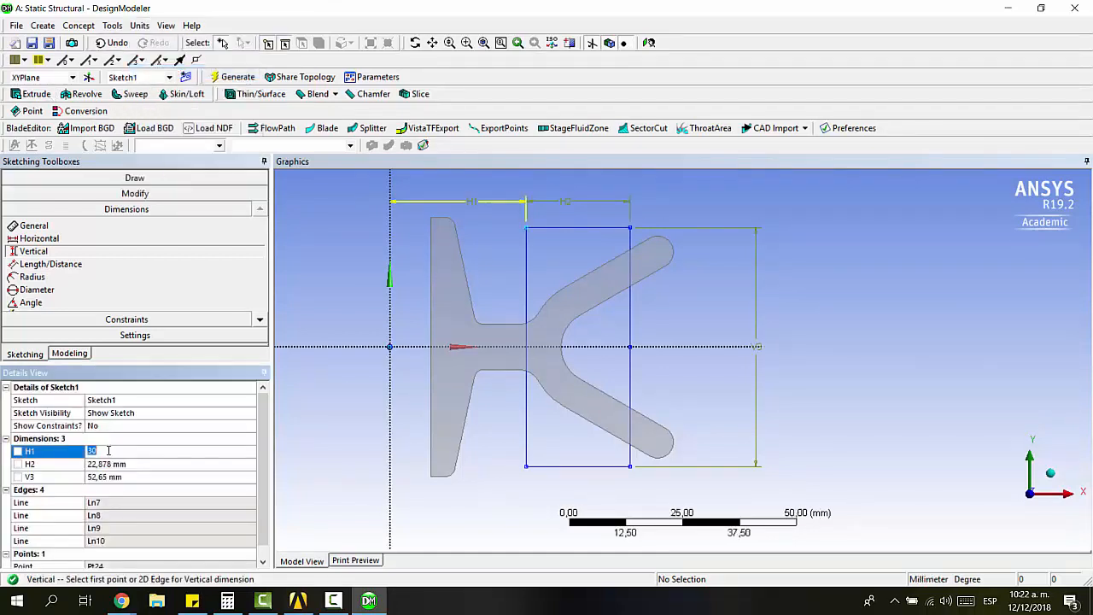
Step: Set the rectangle's width to 20 mm and its height to 50 mm
click(125, 462)
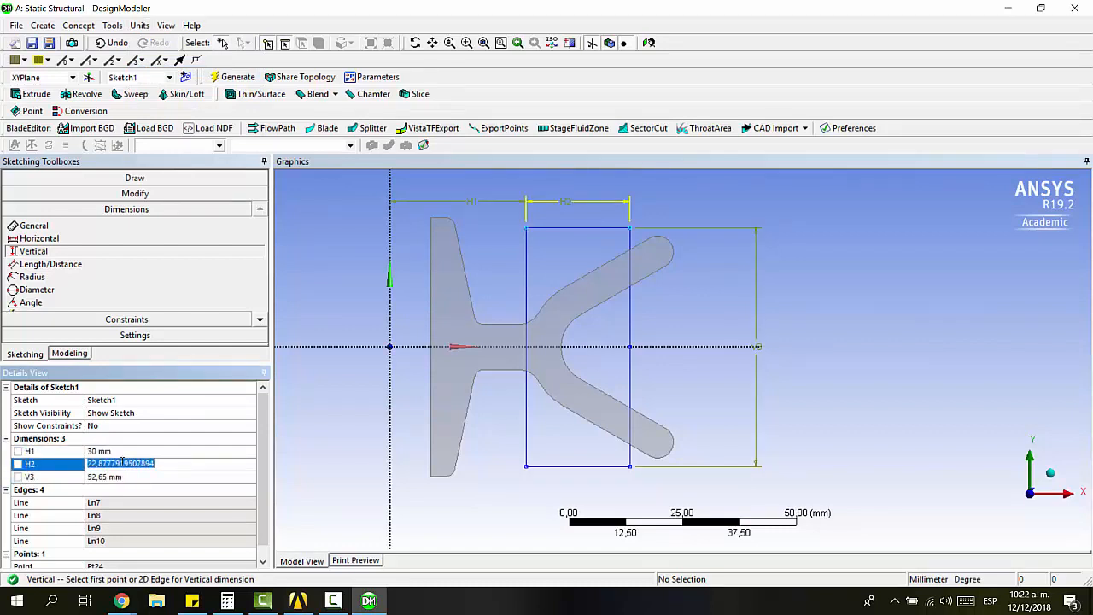
text(20)
key(Return)
click(113, 476)
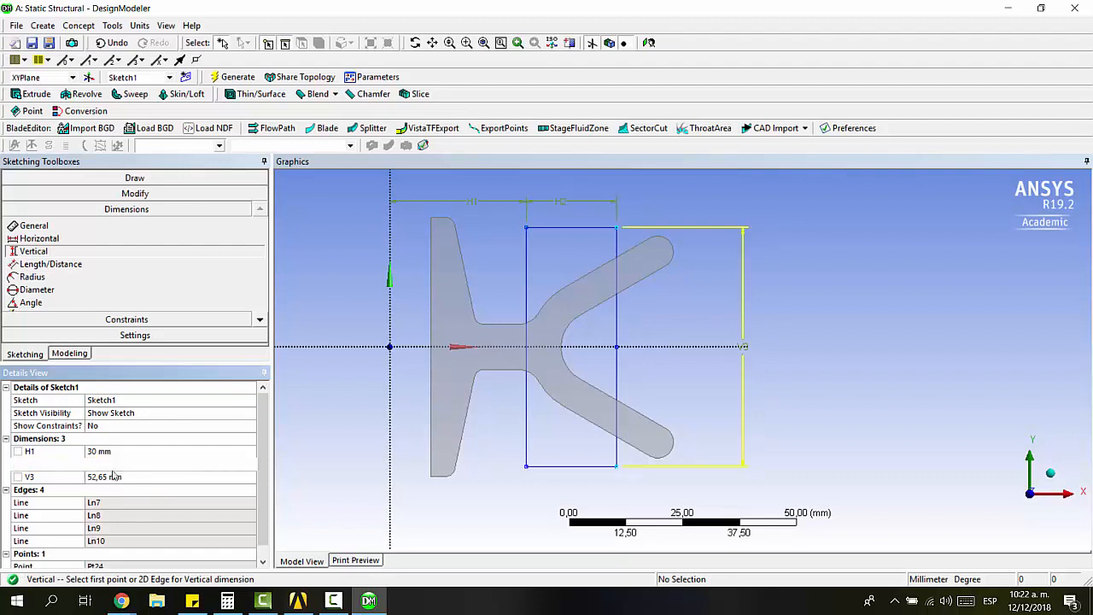
text(50)
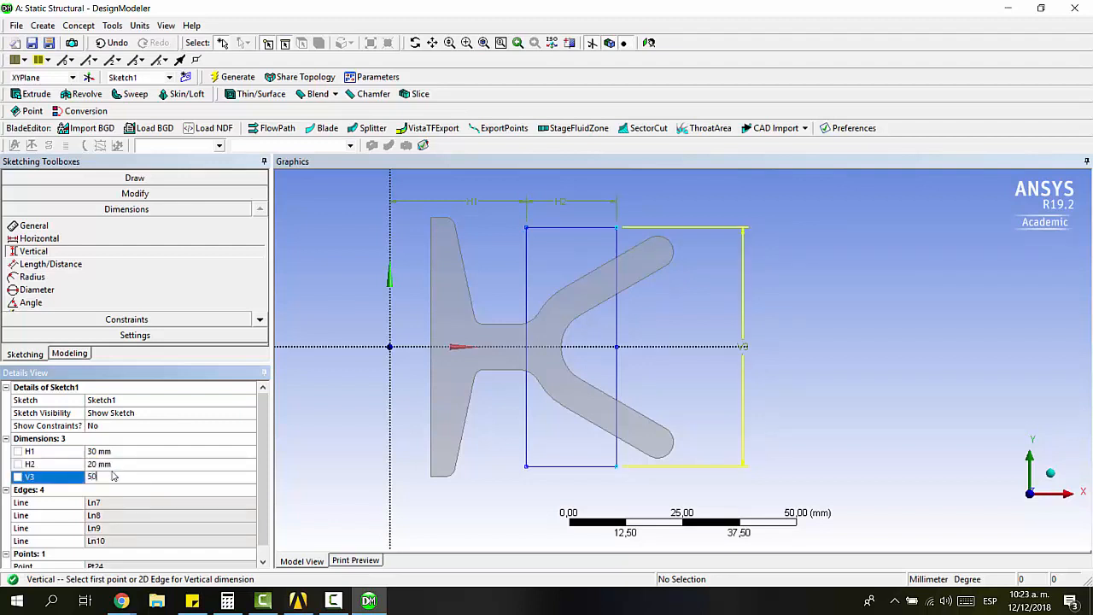
key(Return)
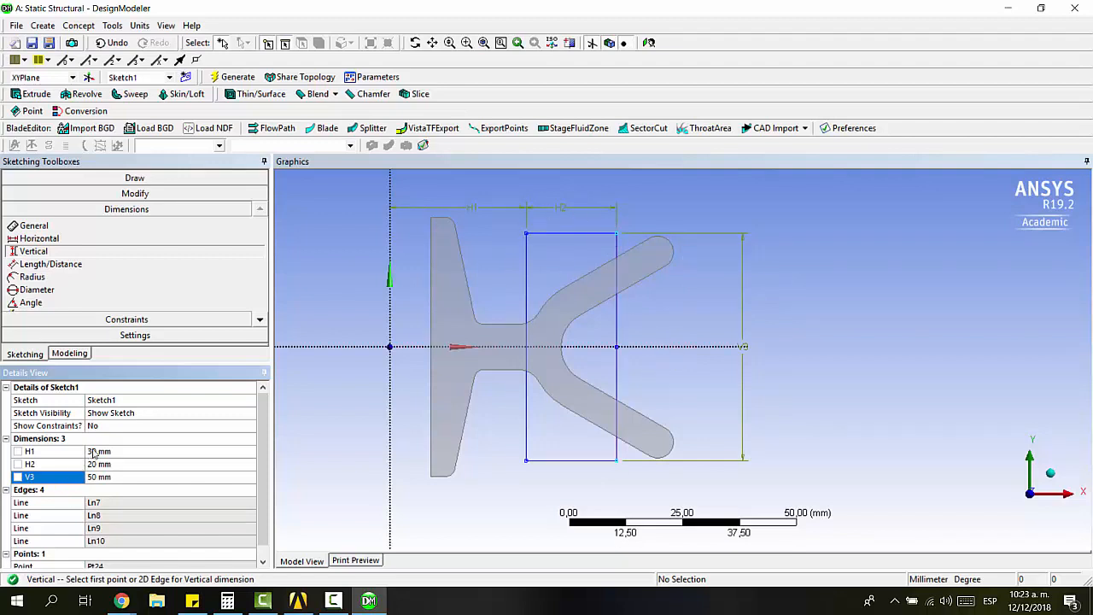
Step: Create and generate a surface from the rectangle sketch with Surfaces From Sketches, using the Add Material operation and 0 mm thickness
scroll(578, 335, down, 1)
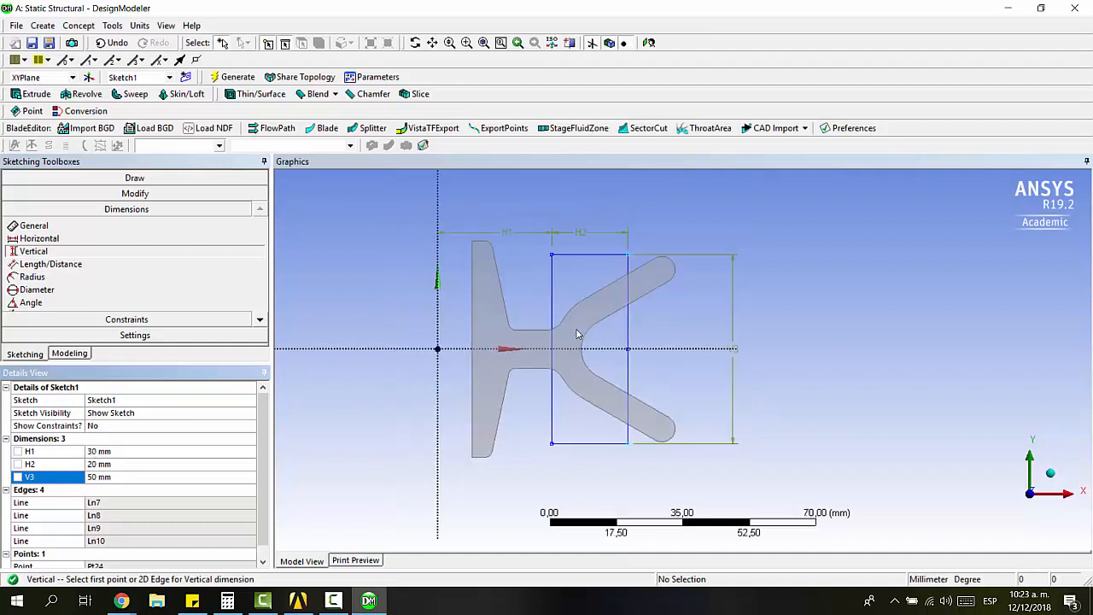
scroll(577, 335, up, 2)
scroll(523, 307, down, 1)
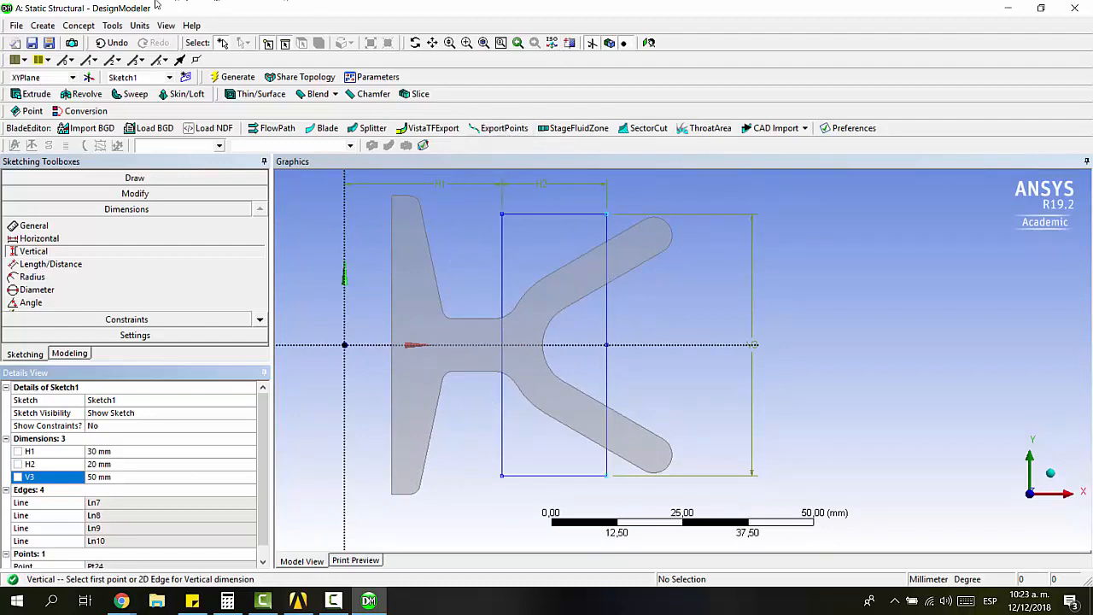
click(78, 26)
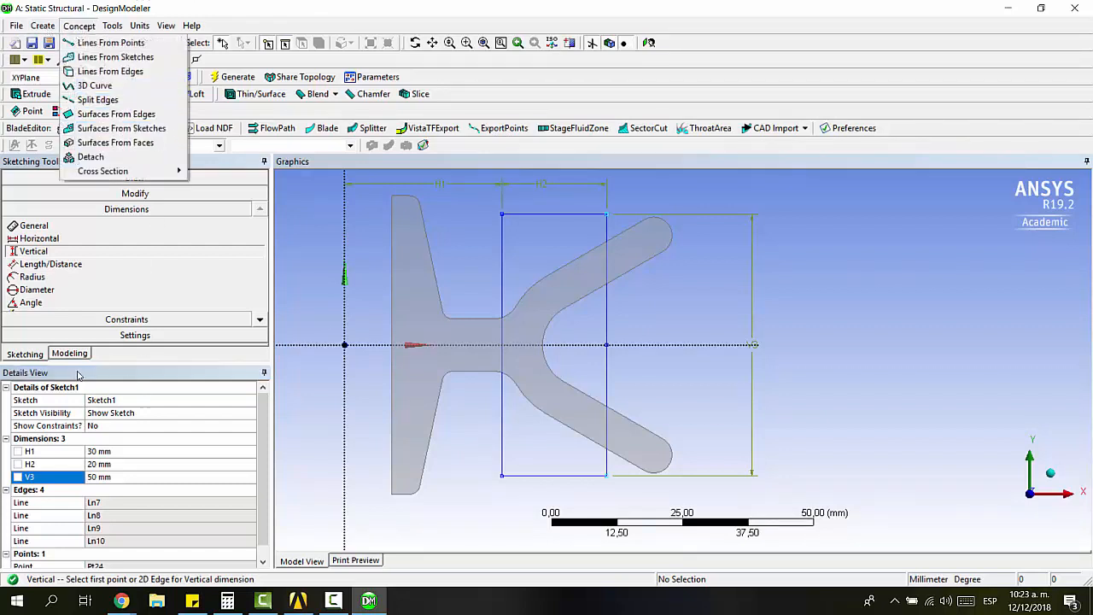
click(134, 130)
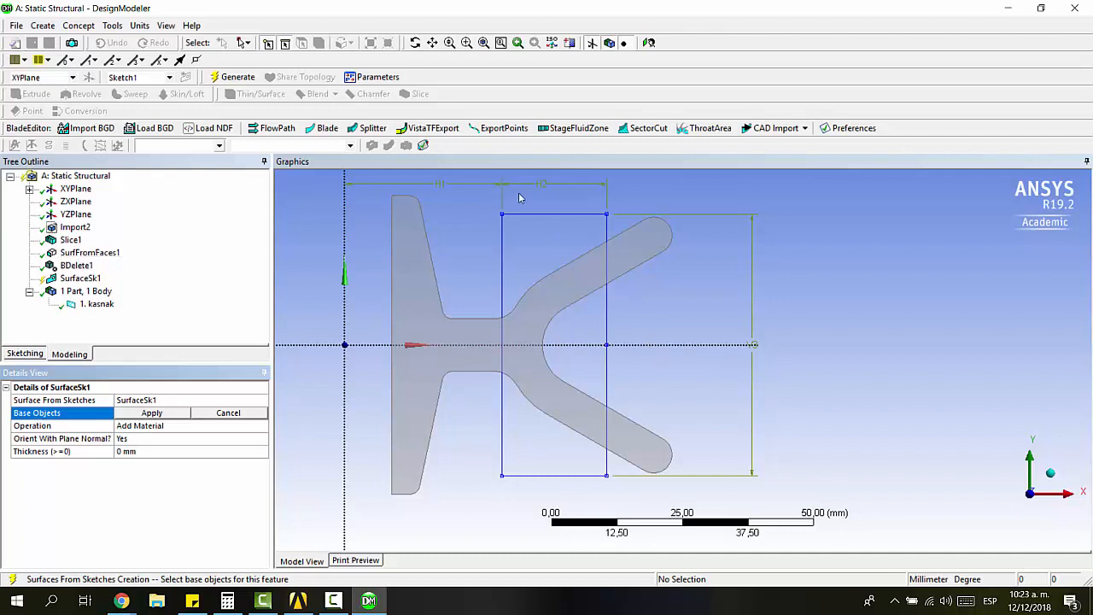
click(559, 215)
ctrl+click(503, 250)
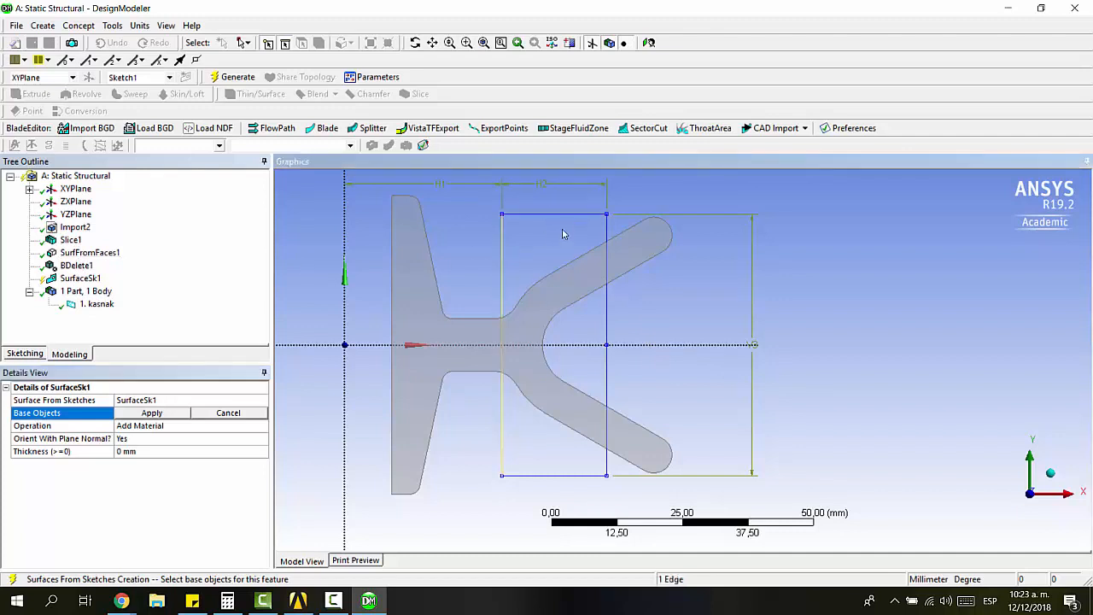
ctrl+click(606, 280)
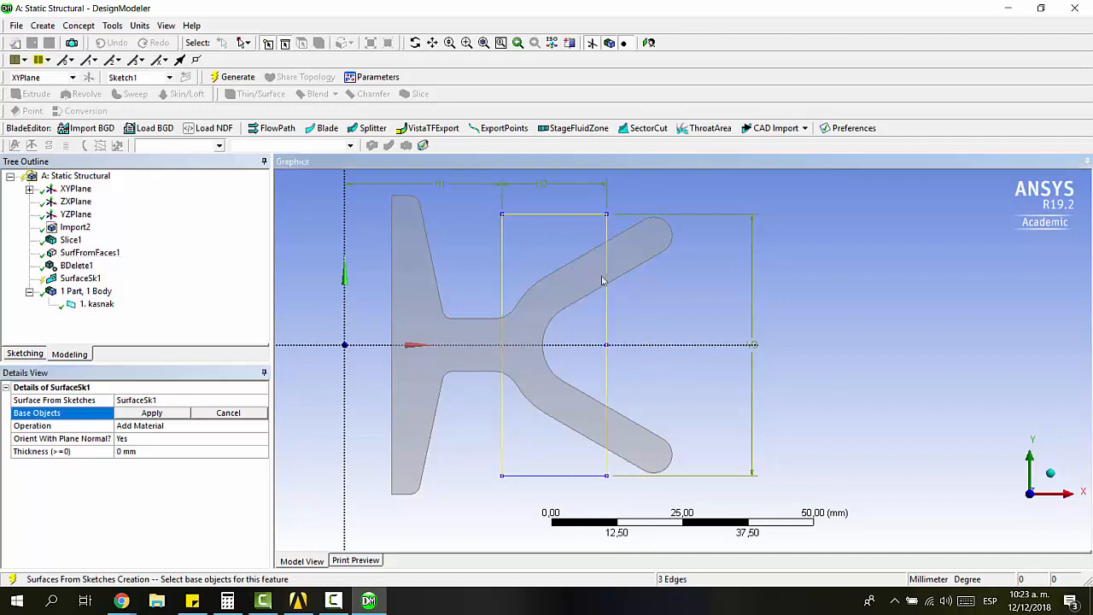
ctrl+click(561, 474)
click(151, 414)
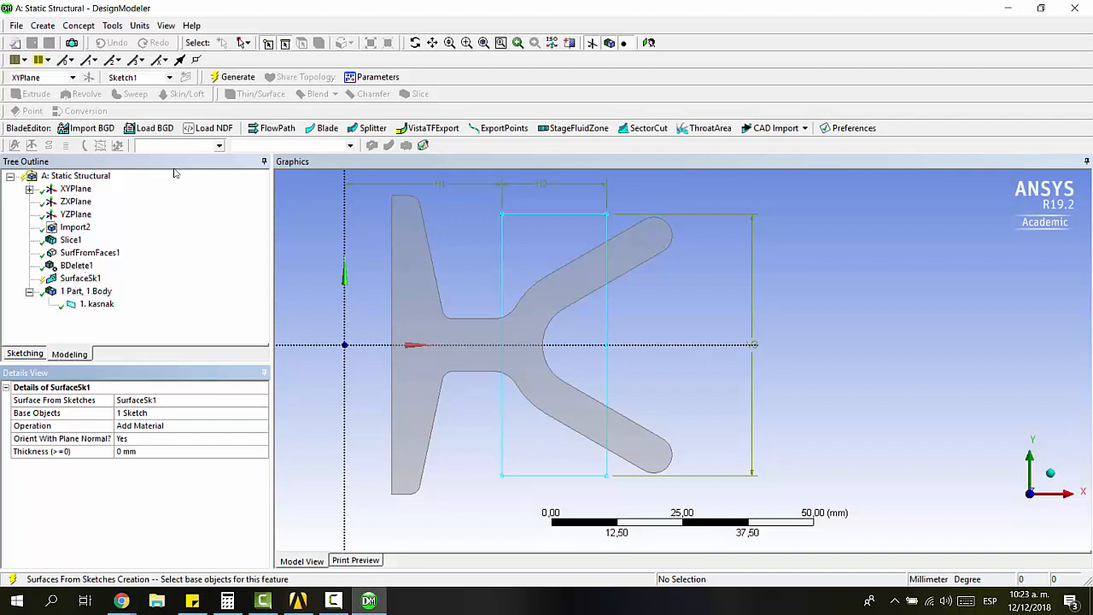
click(232, 77)
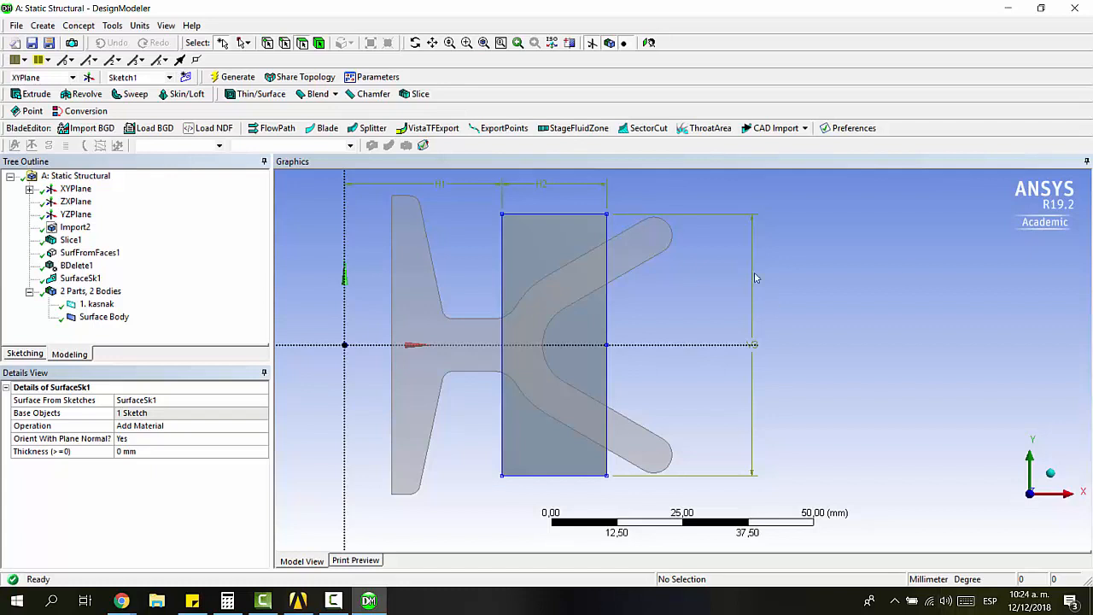
Step: Select the kasnak surface body, close DesignModeler, and set the geometry's Analysis Type to 2D in Workbench
scroll(754, 271, down, 2)
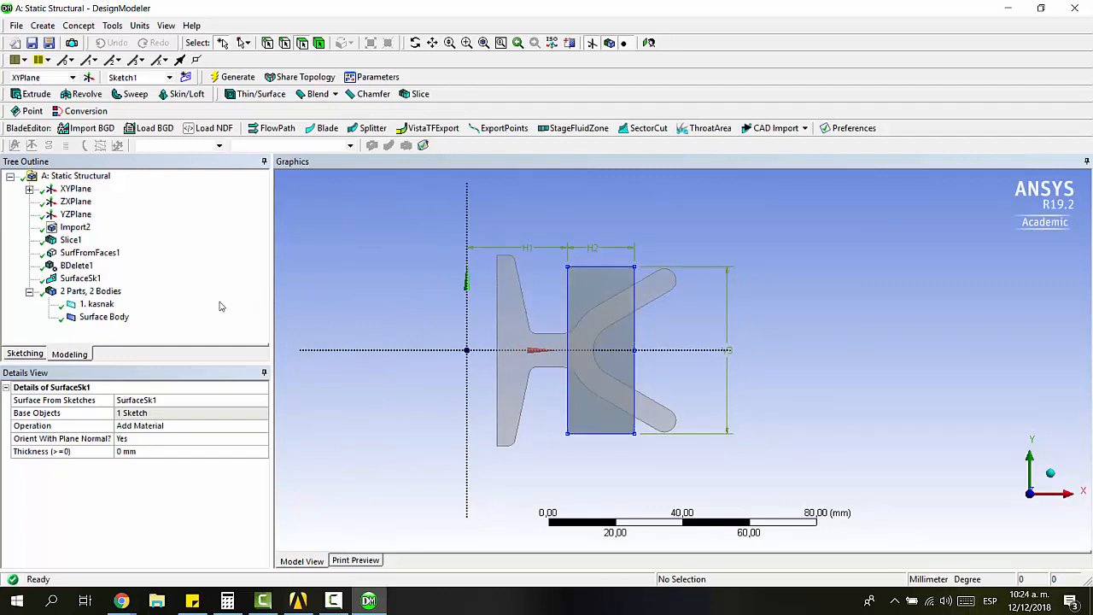
click(96, 304)
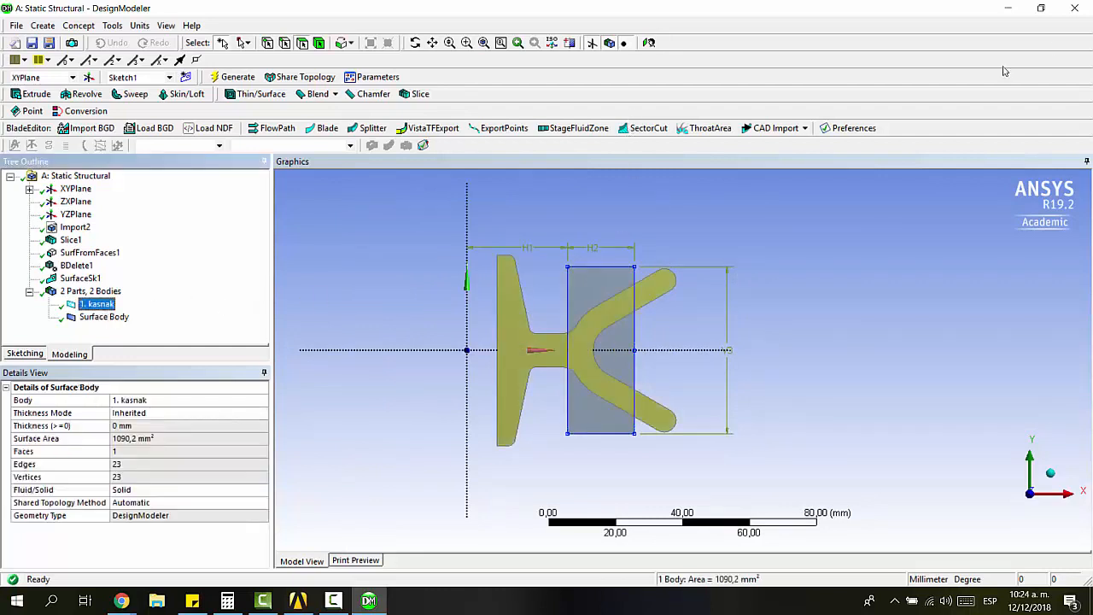
click(1088, 7)
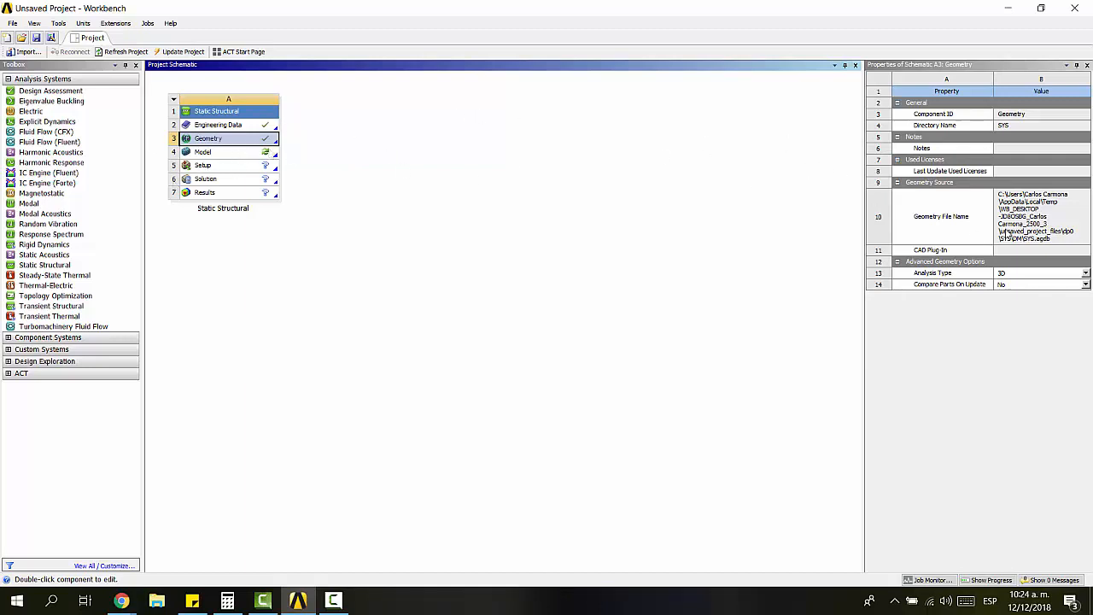
click(1085, 274)
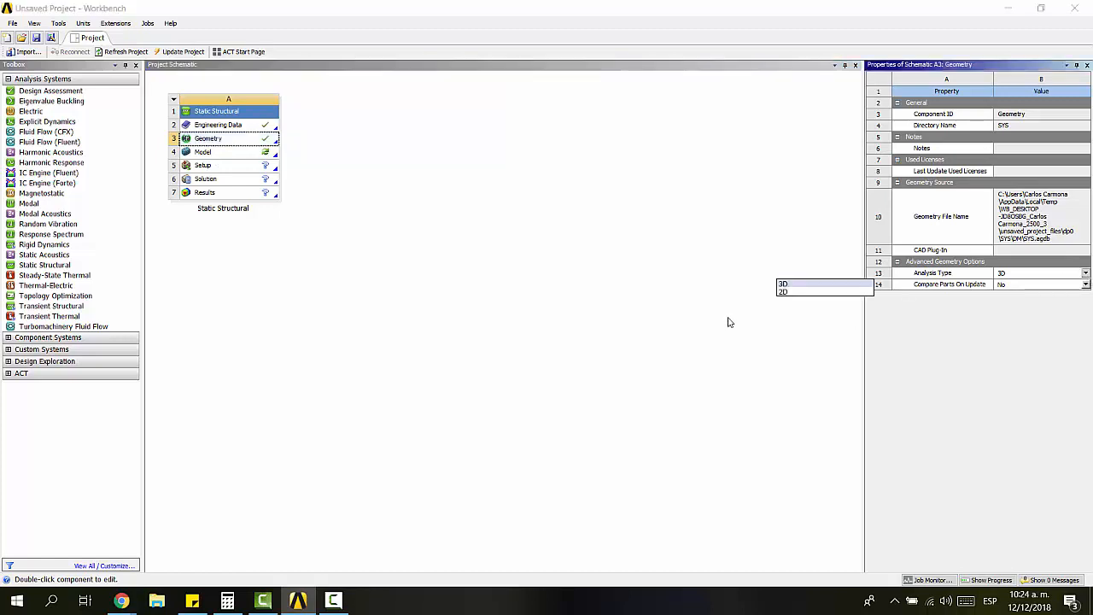
click(794, 291)
click(722, 237)
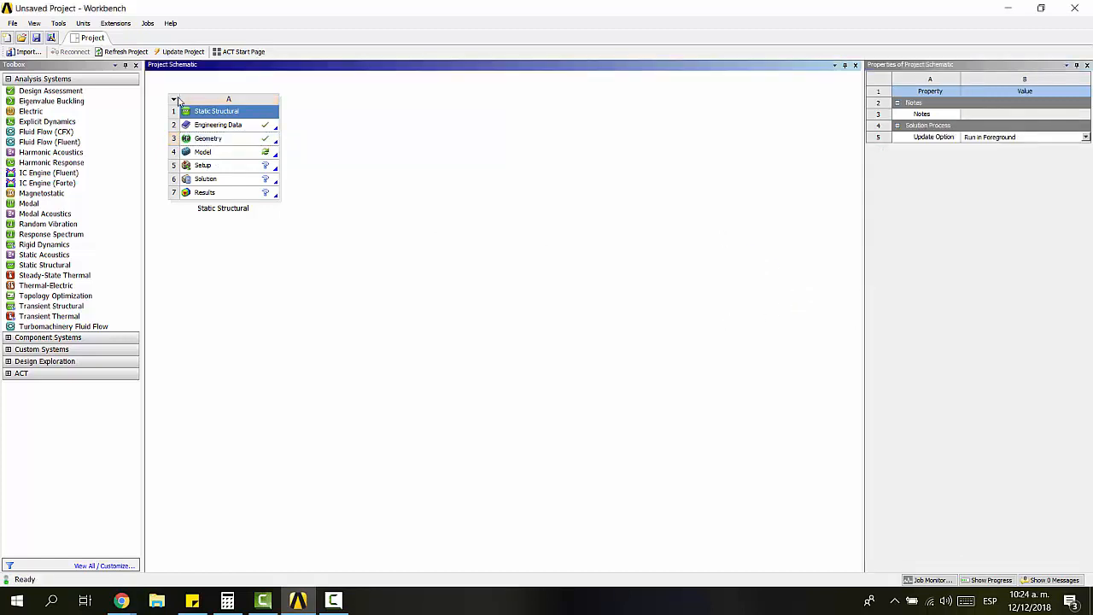
Step: Open the Static Structural system's Model for editing in Mechanical
click(199, 152)
right_click(209, 155)
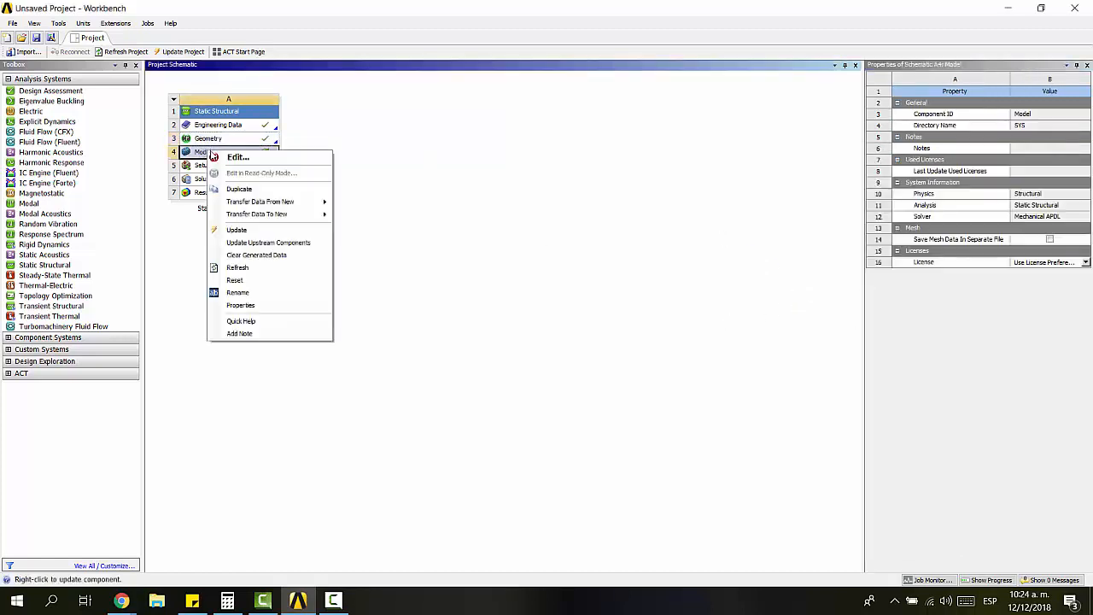
click(235, 157)
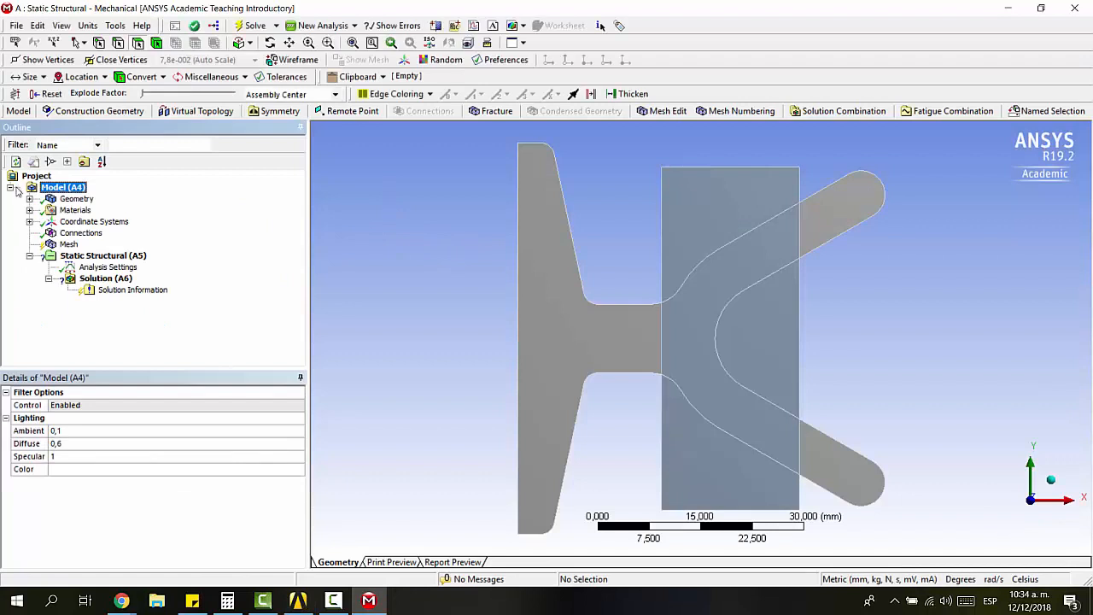
Step: Switch the geometry's 2D Behavior to Plane Stress, and set it back to Axisymmetric
click(29, 198)
click(76, 198)
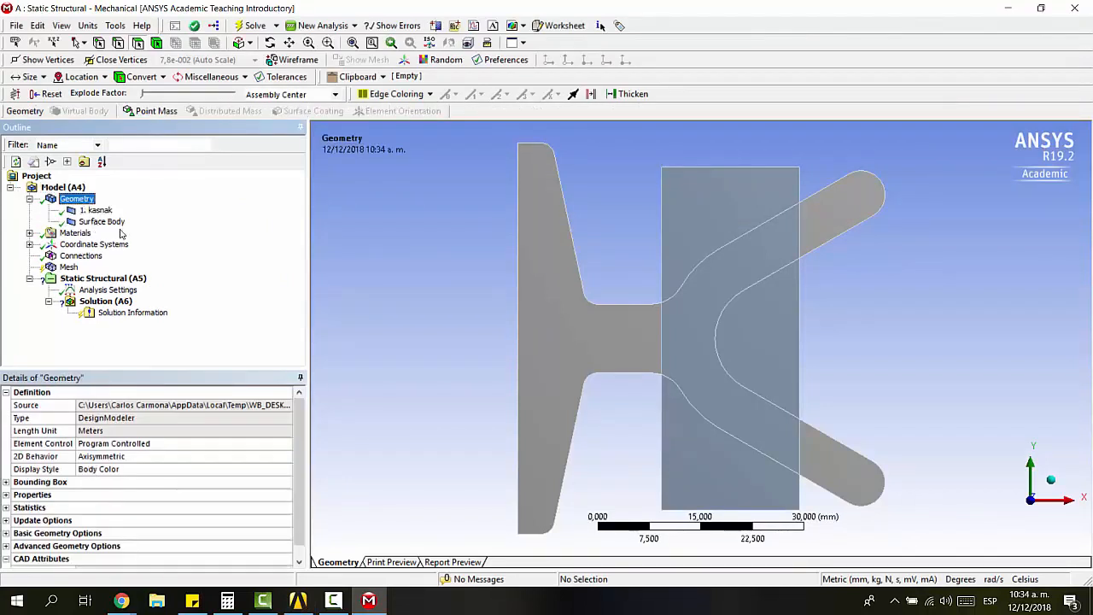
click(140, 459)
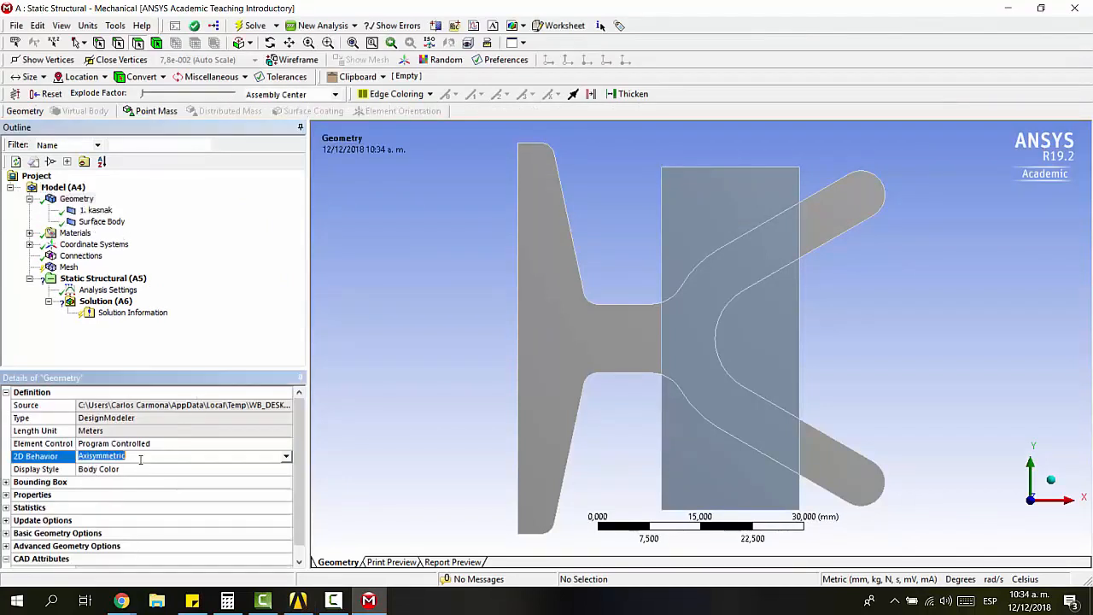
click(285, 458)
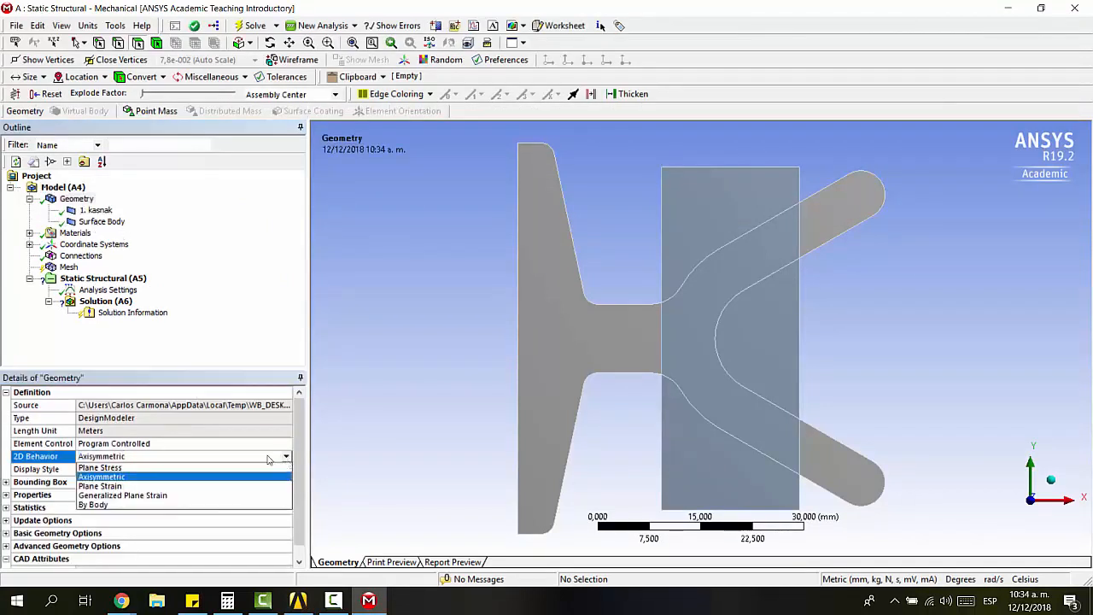
click(148, 468)
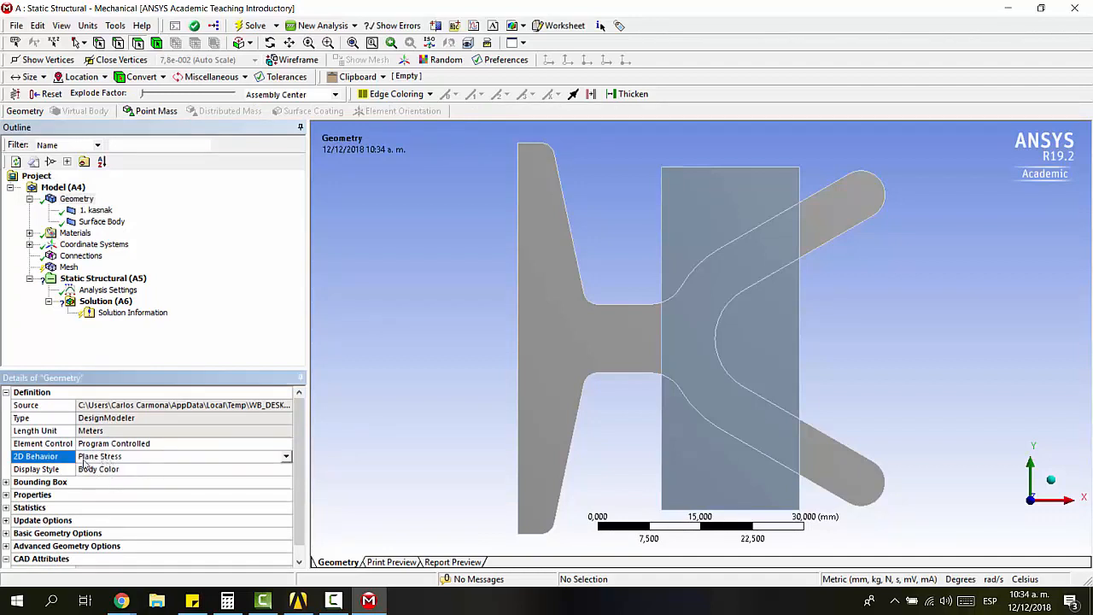
click(288, 457)
click(249, 478)
Step: Compare the kasnak body and the rectangular surface body in the model and review their properties
click(96, 211)
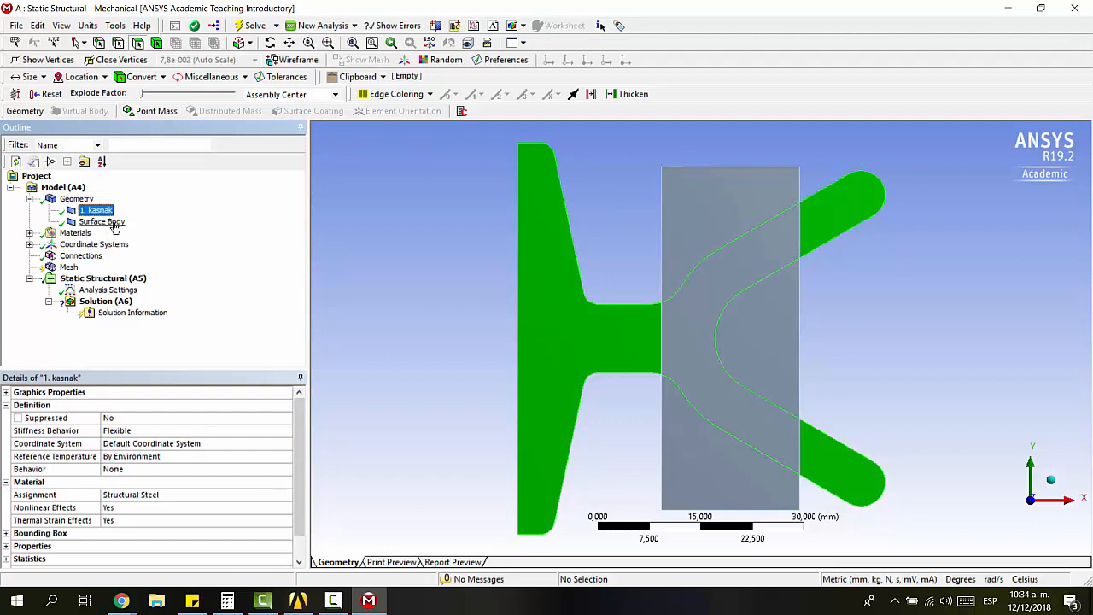
click(102, 222)
click(97, 211)
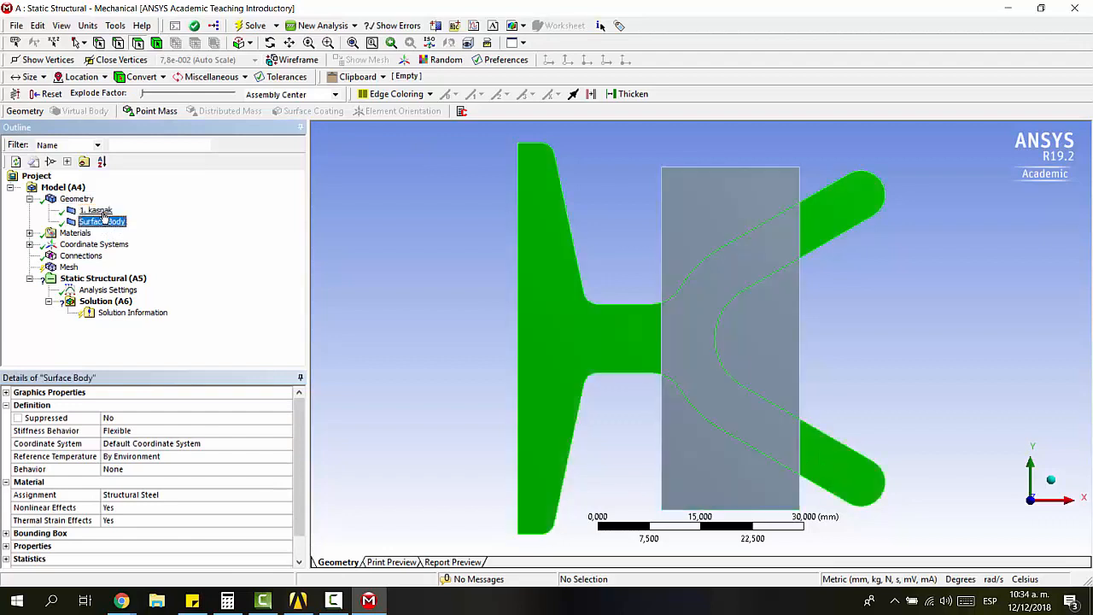
click(103, 222)
click(97, 211)
click(102, 221)
click(96, 211)
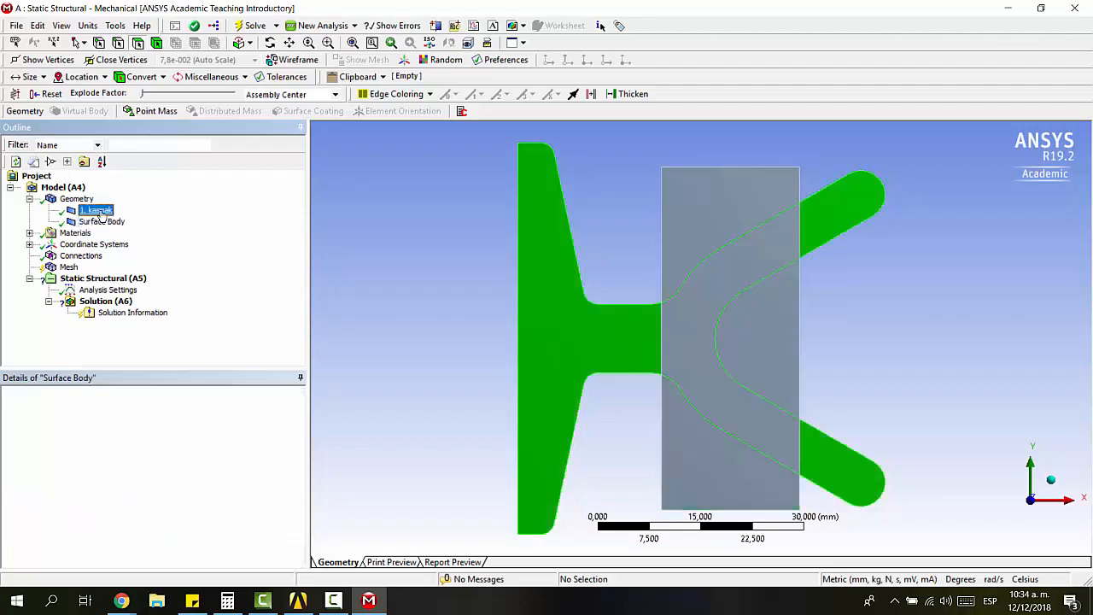
click(101, 222)
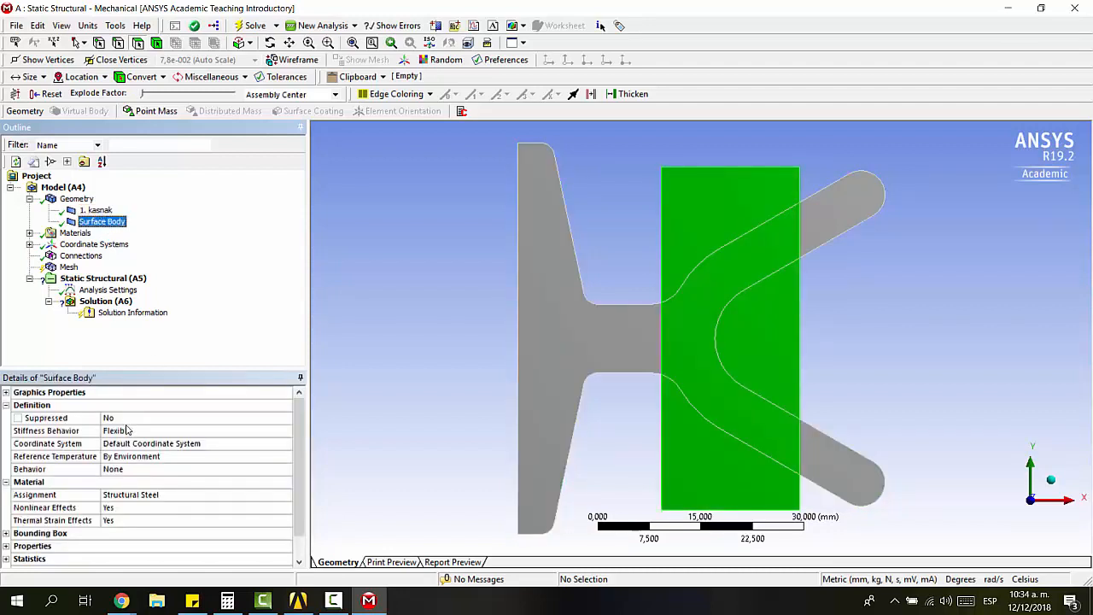
click(89, 210)
click(102, 221)
click(97, 211)
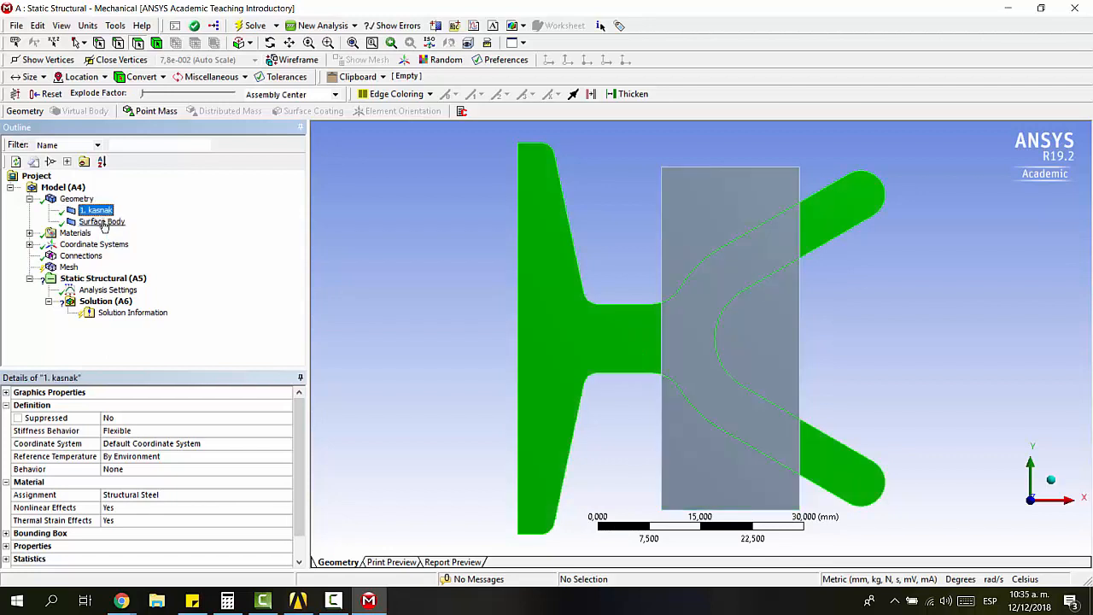
click(102, 222)
click(100, 212)
click(72, 200)
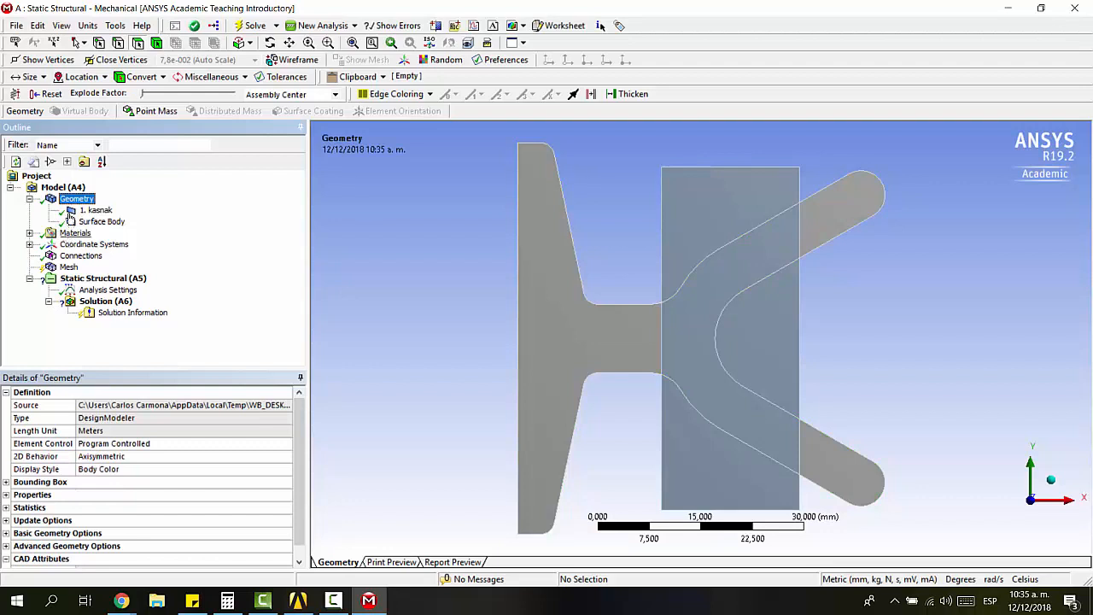
Step: Add a mesh sizing to the kasnak body with an element size of 1 mm
click(69, 266)
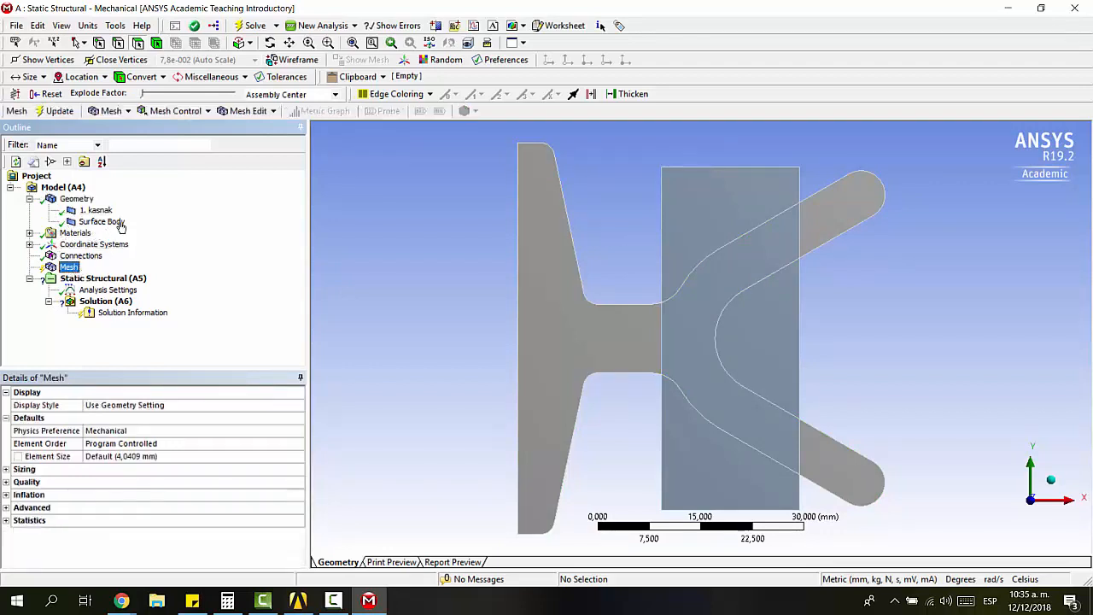
click(166, 111)
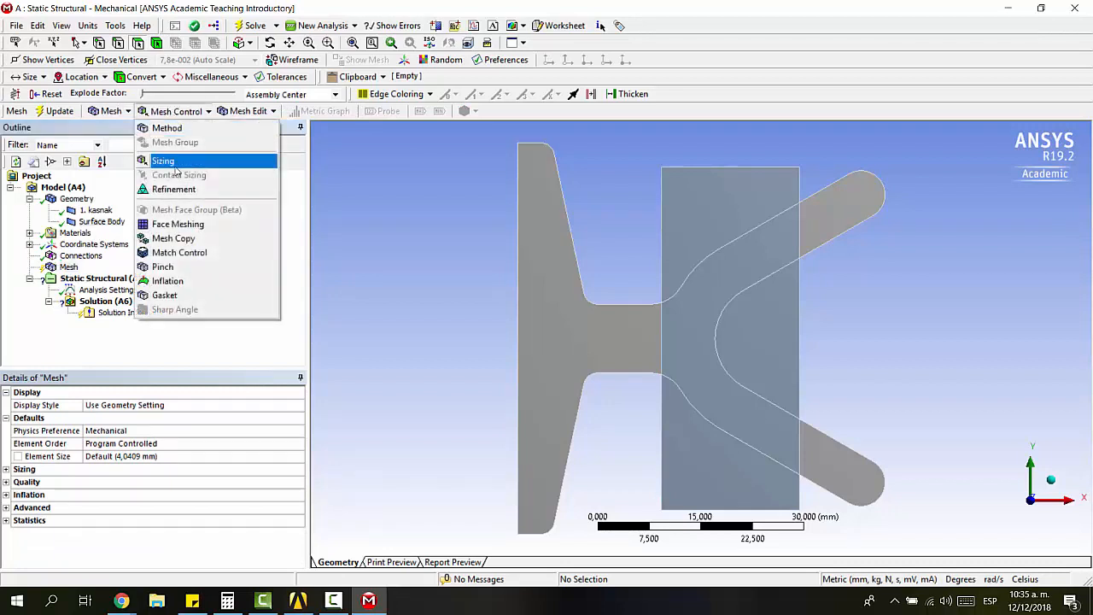
click(176, 161)
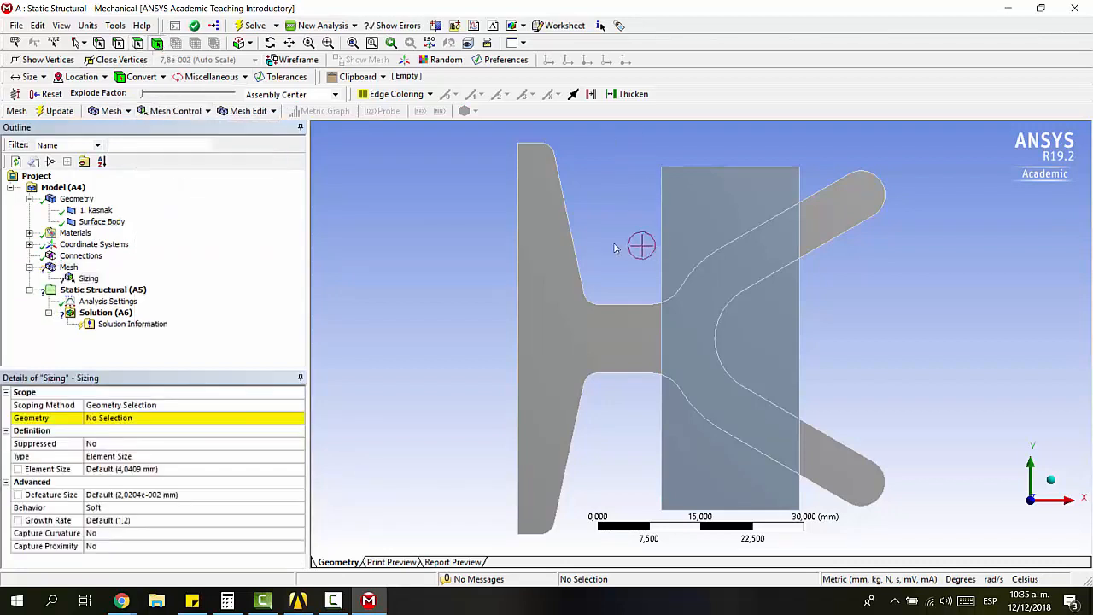
click(537, 260)
click(127, 417)
click(134, 417)
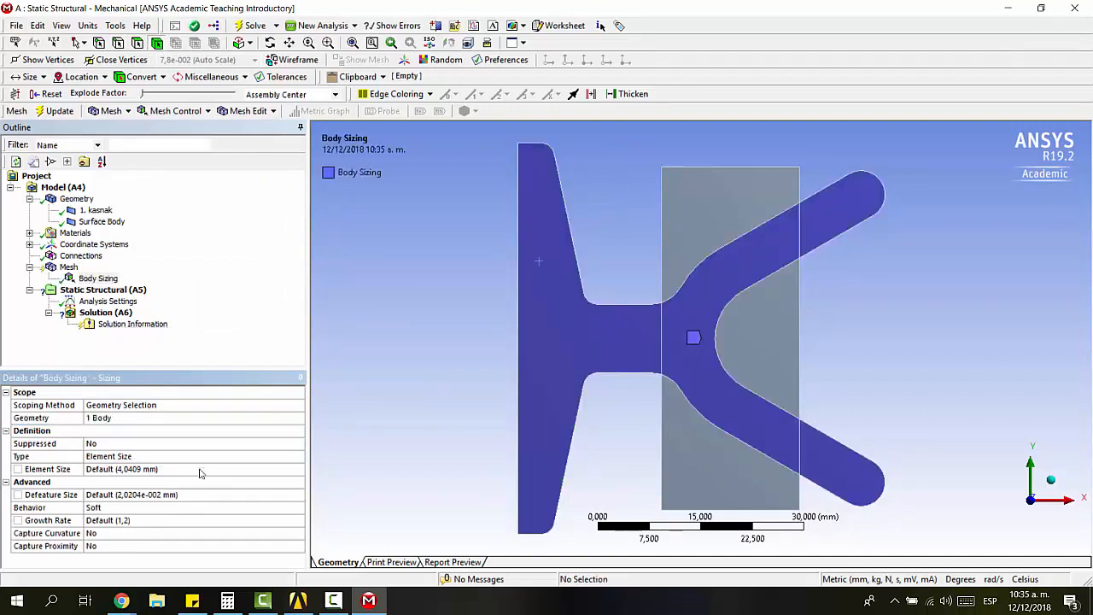
click(154, 470)
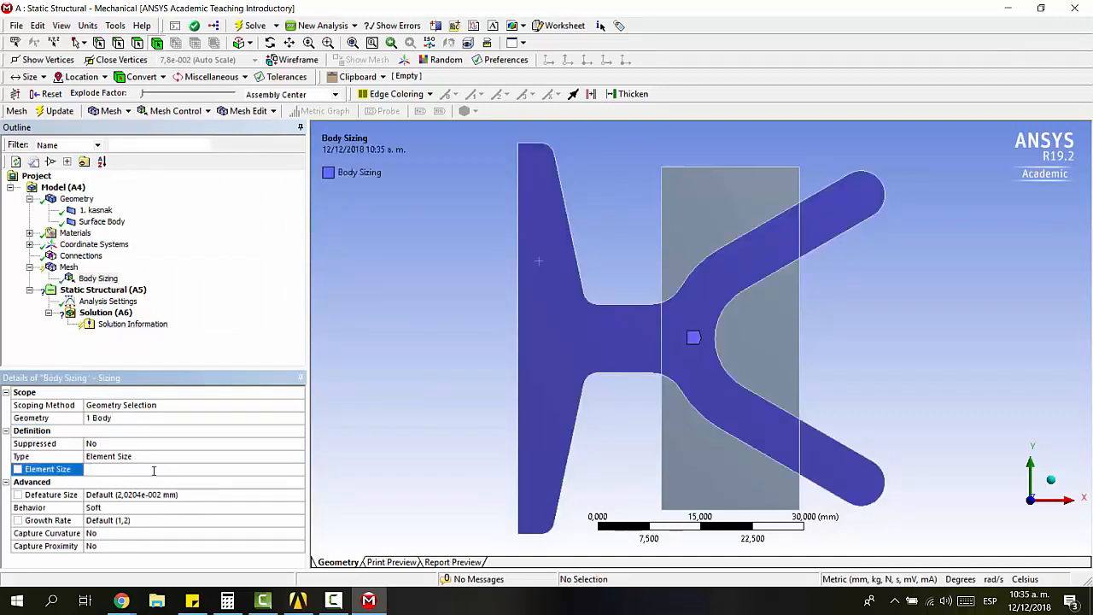
text(1)
key(Return)
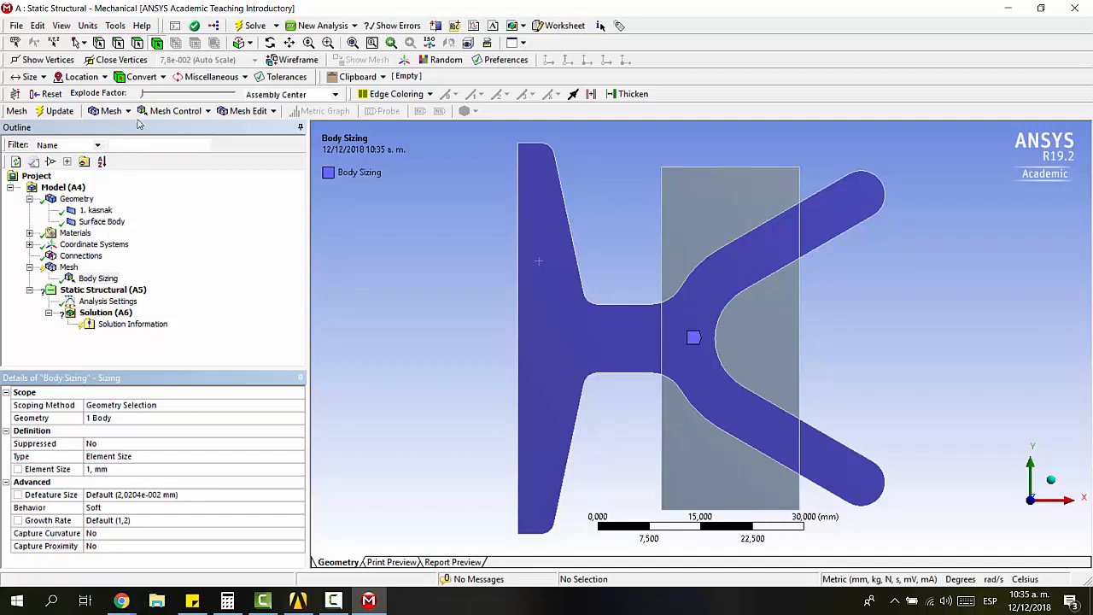
Step: Add a second mesh sizing to the kasnak body and set its type to Body of Influence
click(167, 111)
click(175, 162)
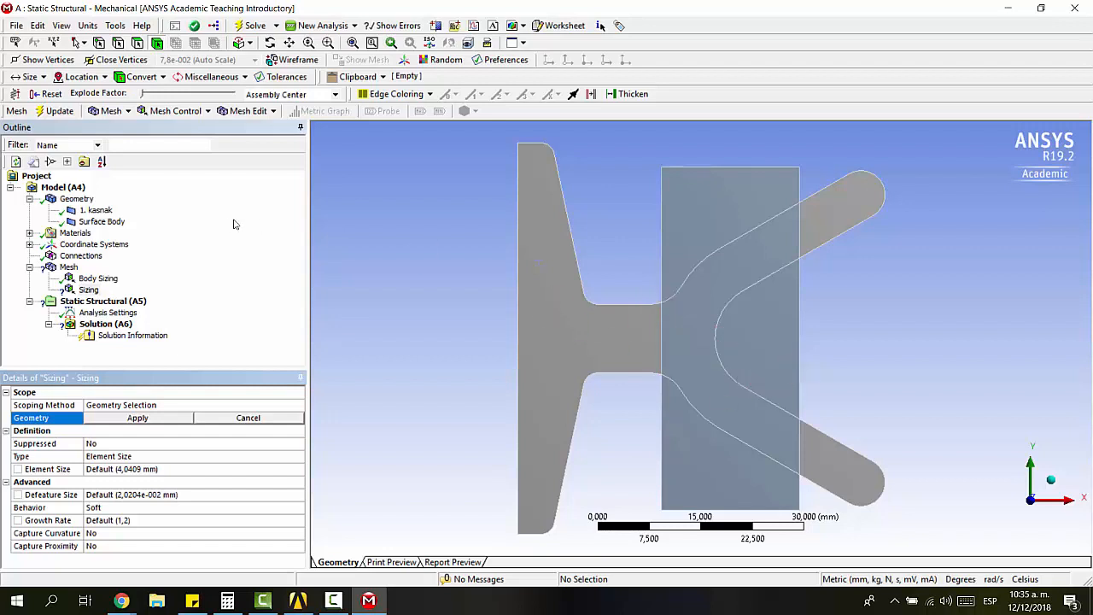
click(528, 216)
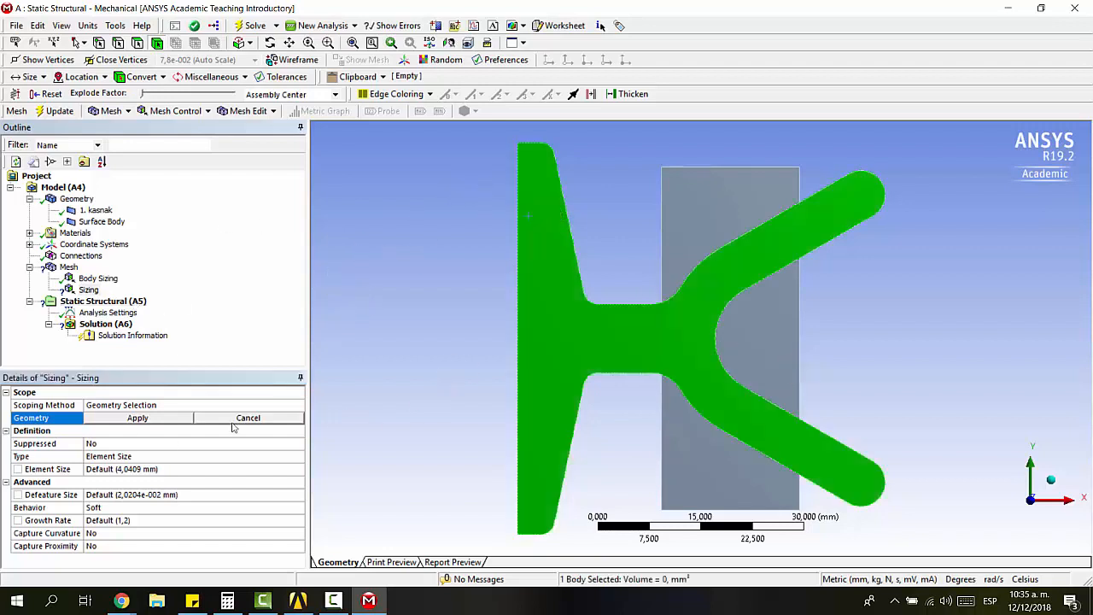
click(170, 418)
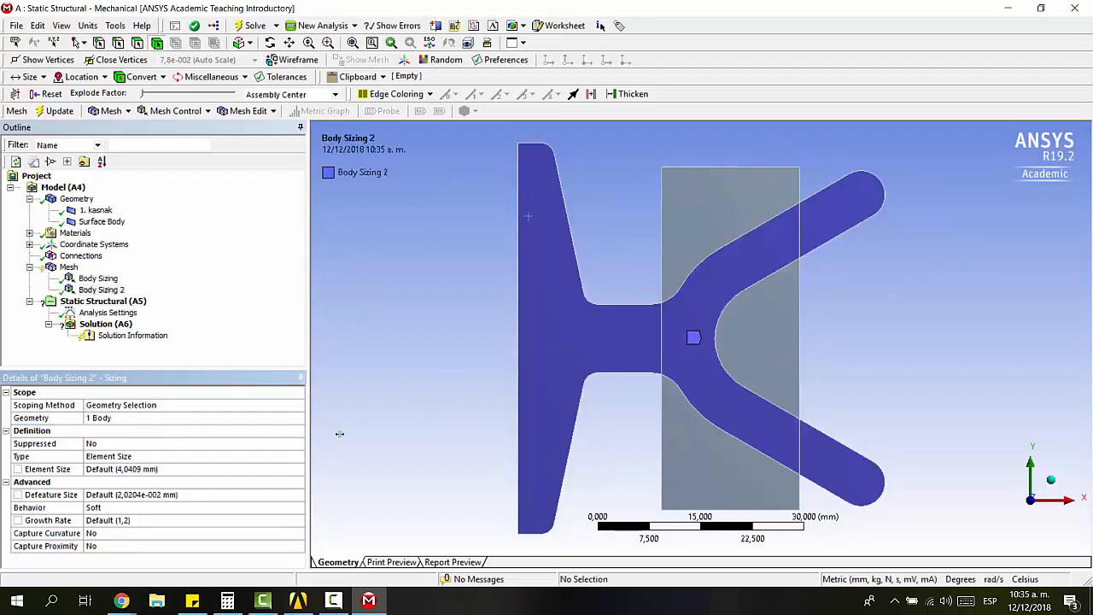
click(133, 458)
click(298, 459)
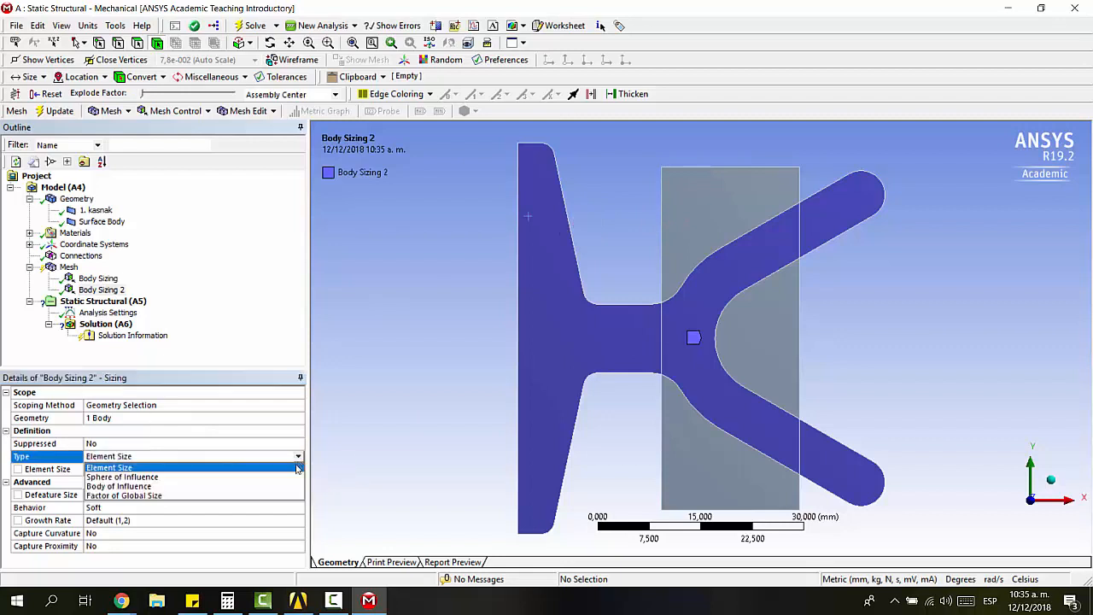
click(275, 488)
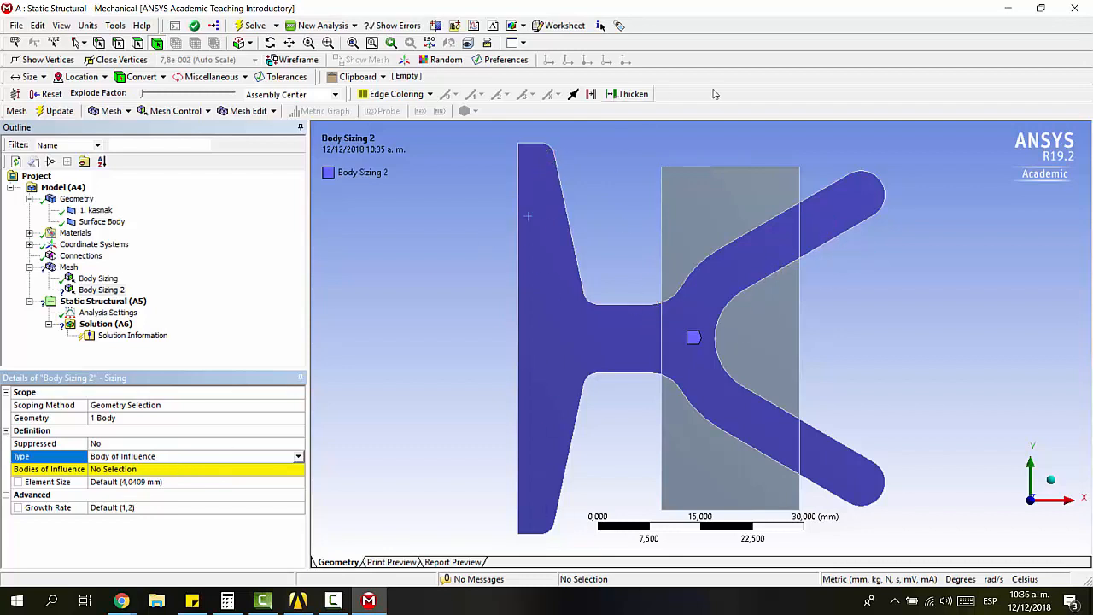
Step: Assign the rectangular surface as the second sizing's body of influence, with an element size of 0,5 mm
click(213, 470)
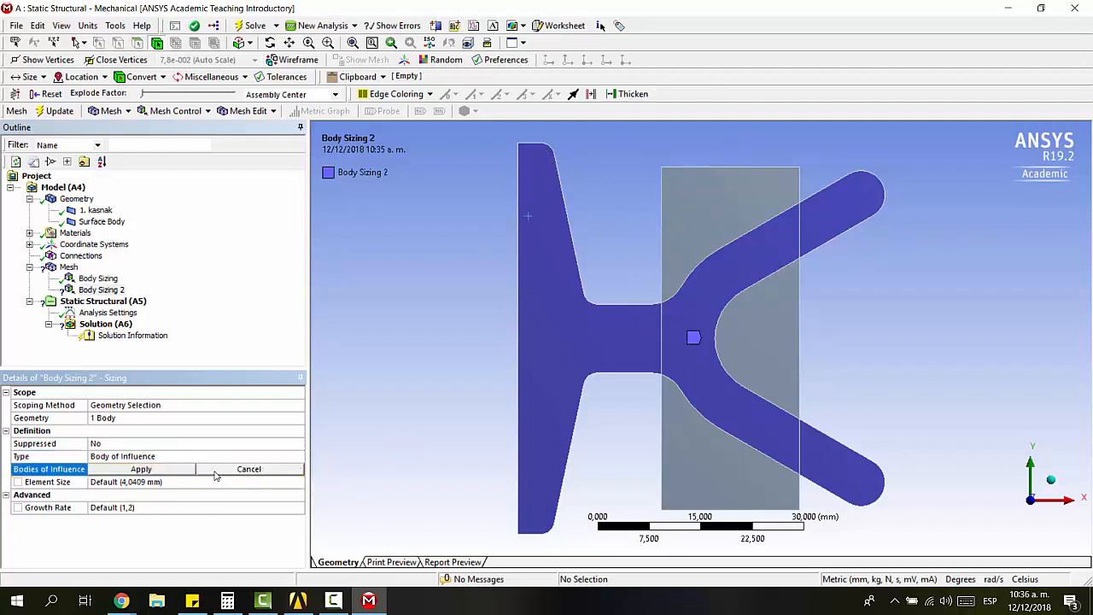
click(726, 184)
click(149, 469)
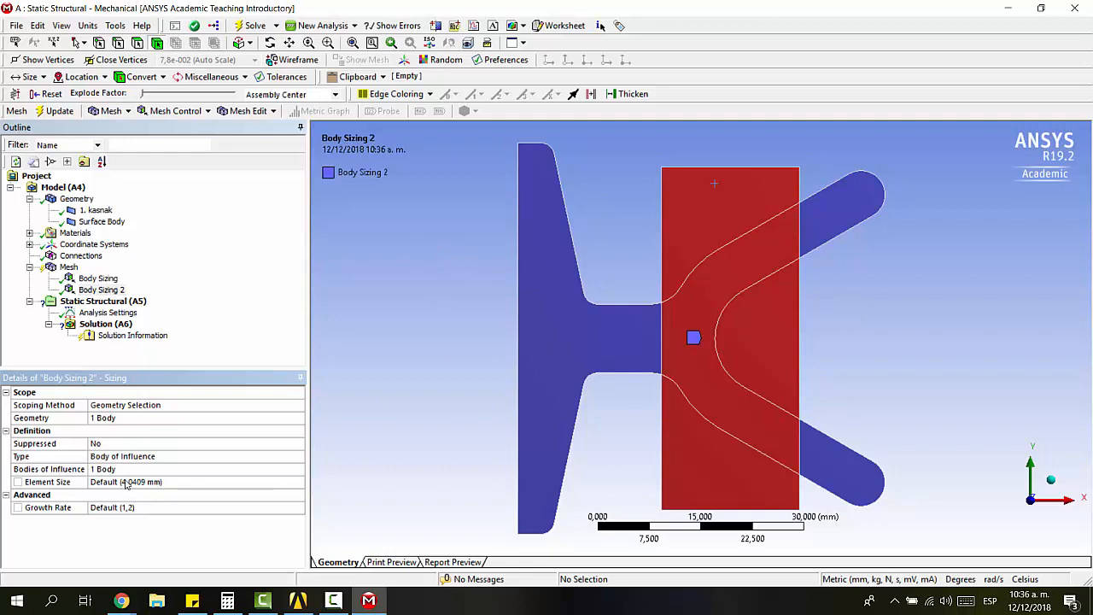
click(126, 483)
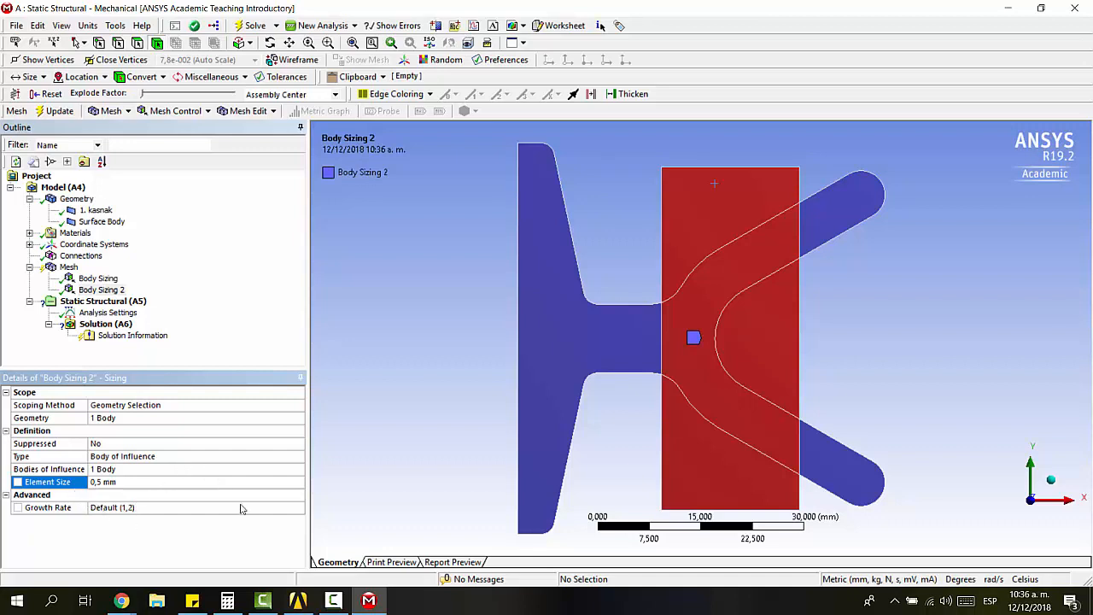
Step: Update the mesh to generate it with both body sizings and display it on the pulley cross-section
click(68, 267)
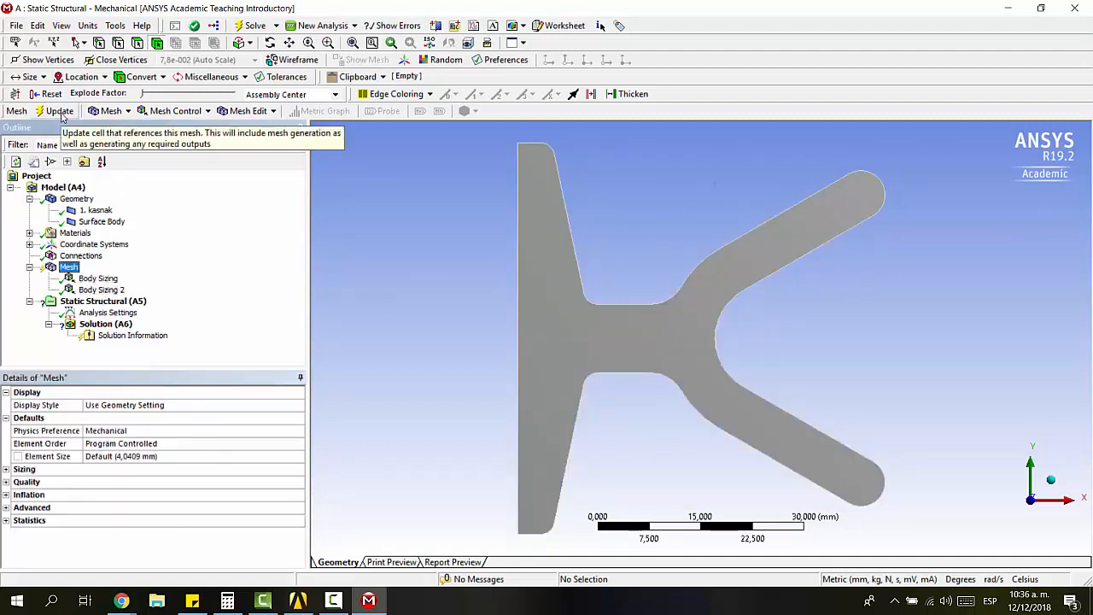
click(60, 112)
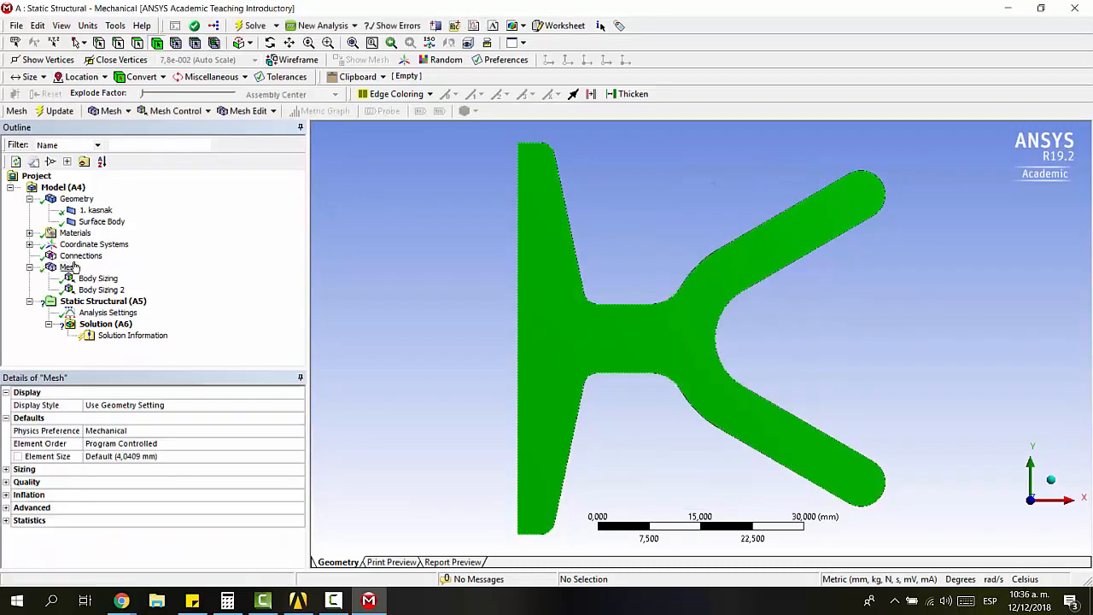
click(393, 247)
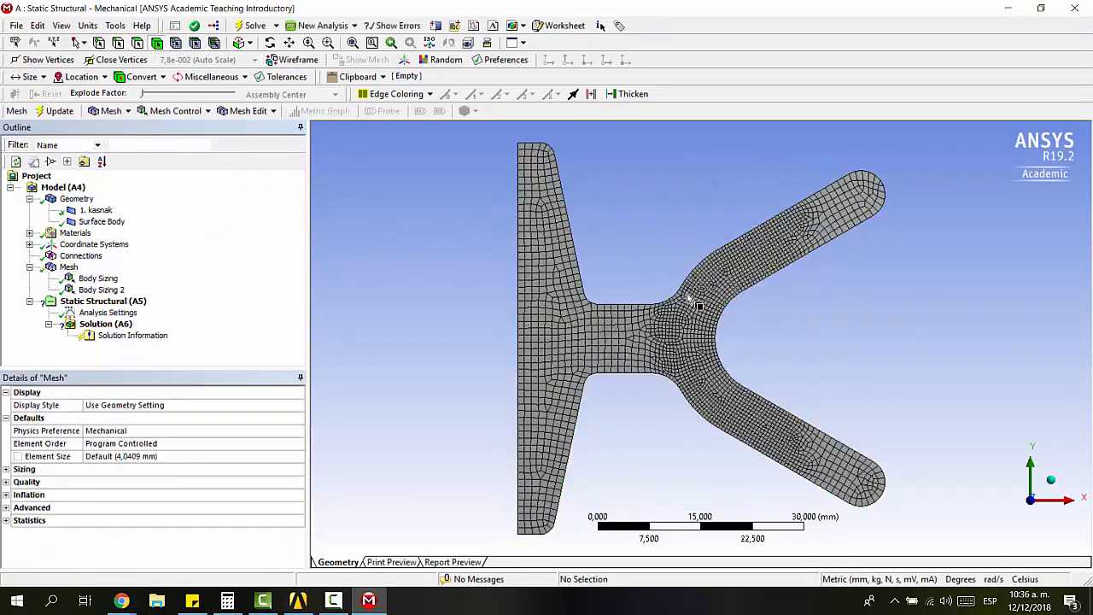
Step: Examine the mesh refinement around the pulley's fork and the extent of the surface body used as its influence region
scroll(701, 247, down, 3)
scroll(701, 246, up, 4)
scroll(701, 246, down, 4)
ctrl+middle_drag(776, 291, 719, 277)
click(69, 267)
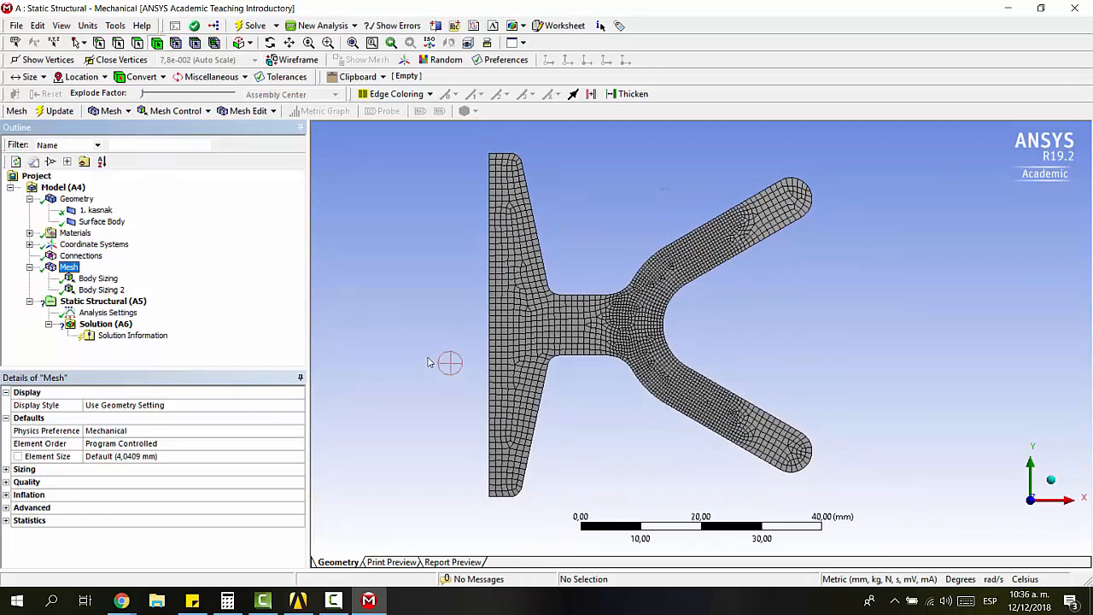
mouse_move(654, 245)
middle_down()
mouse_move(622, 235)
mouse_move(634, 237)
middle_up()
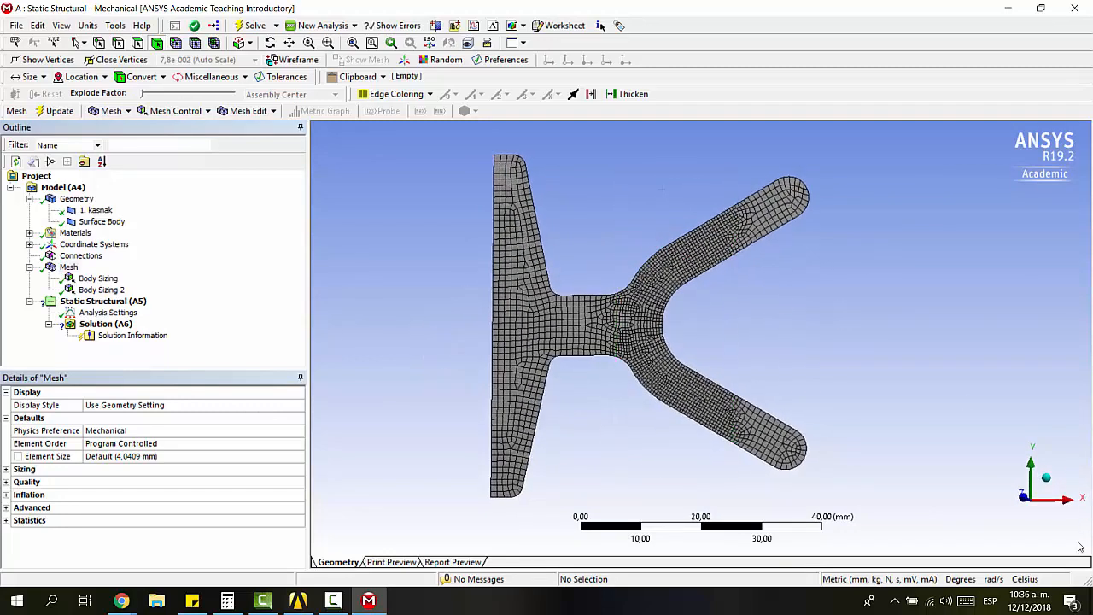
click(1025, 504)
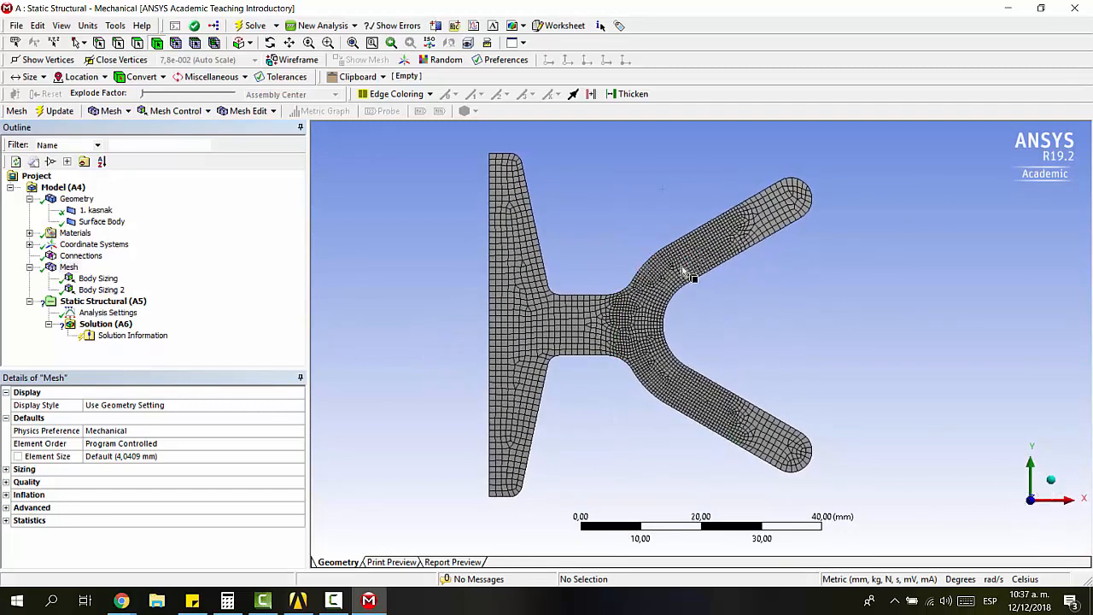
scroll(683, 272, up, 3)
scroll(681, 268, up, 1)
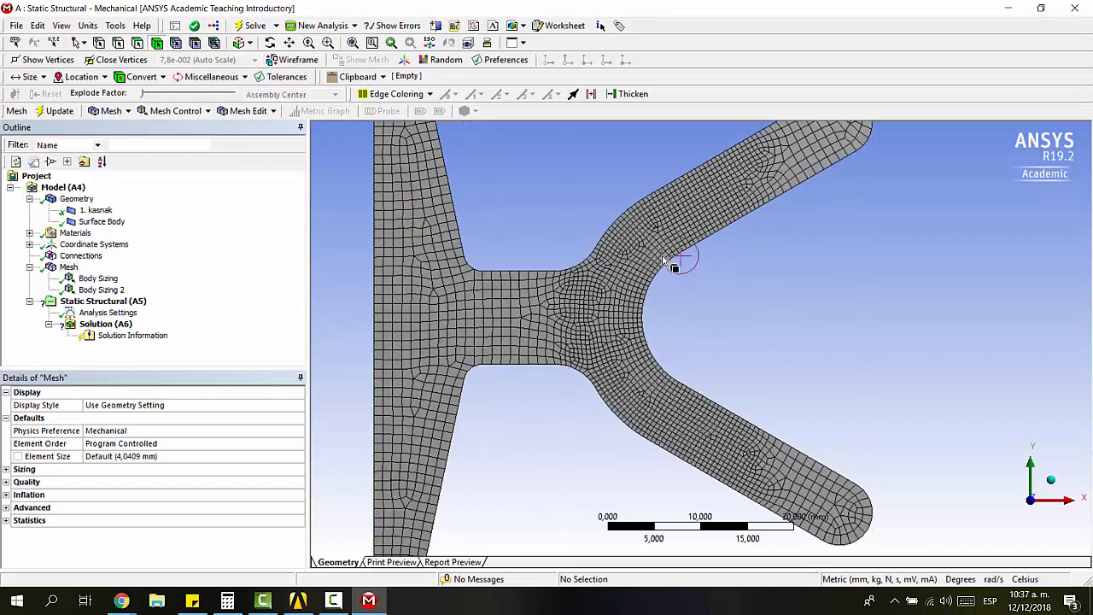
ctrl+middle_drag(730, 304, 775, 390)
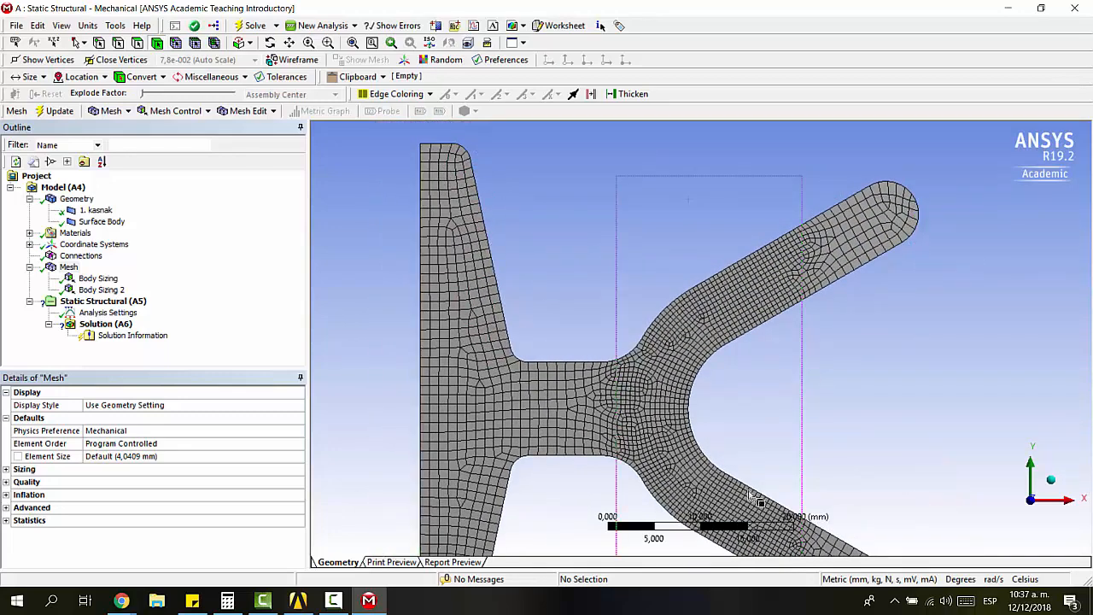
ctrl+middle_drag(807, 337, 764, 308)
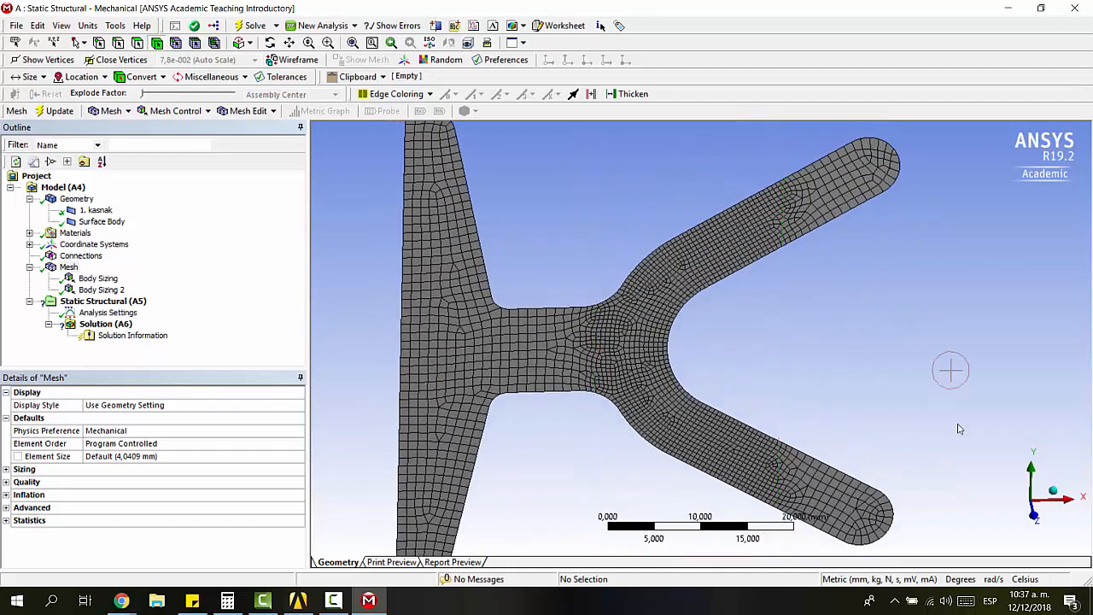
click(1034, 512)
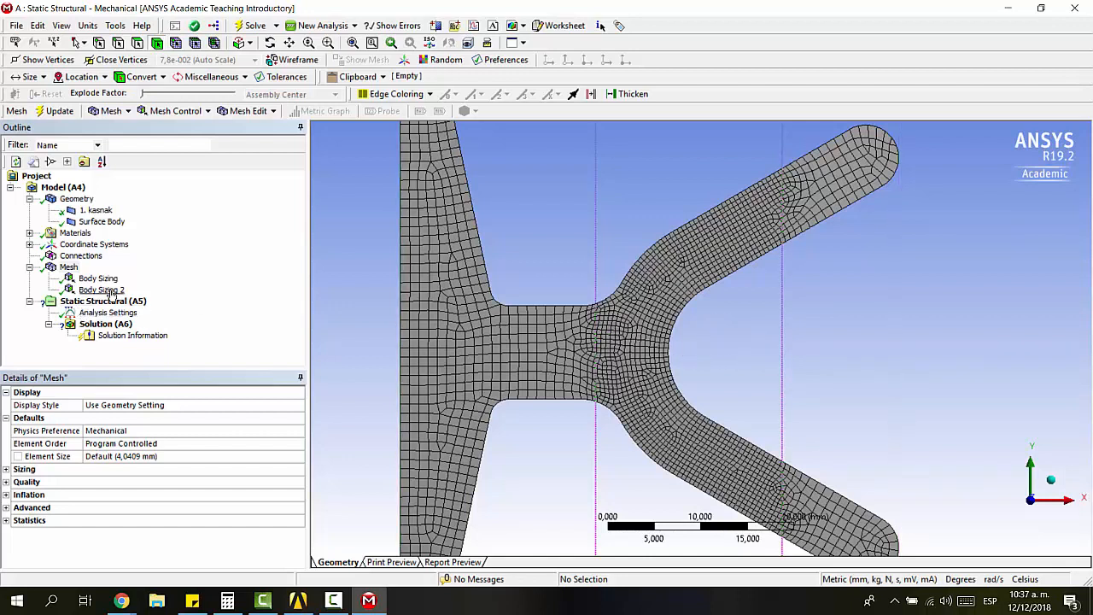
click(96, 220)
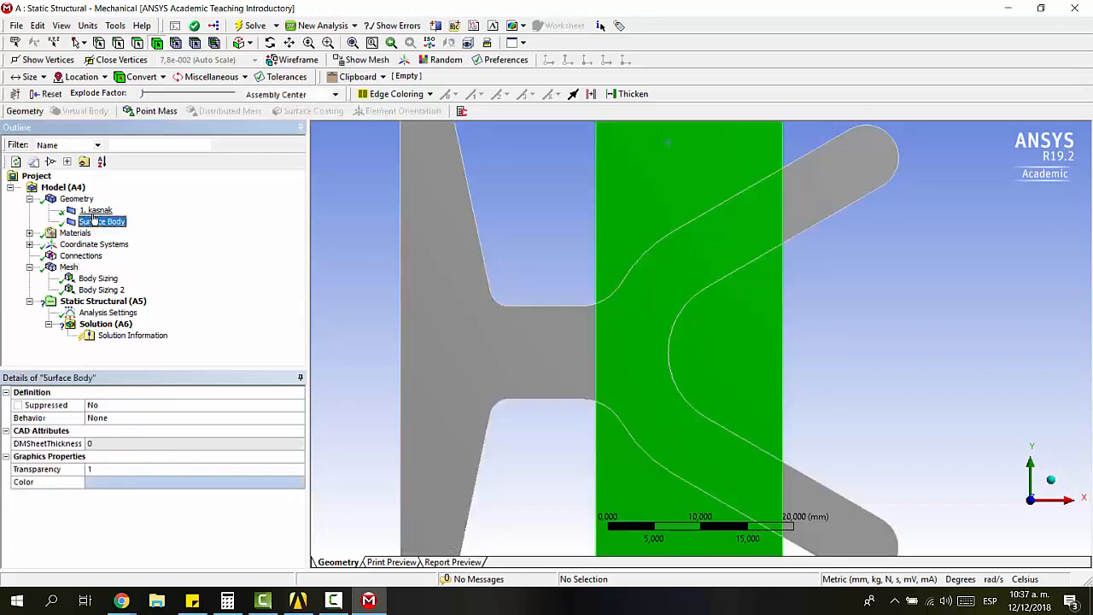
Step: Hide the rectangular surface body so that only the kasnak body is displayed
click(95, 210)
click(98, 222)
right_click(98, 224)
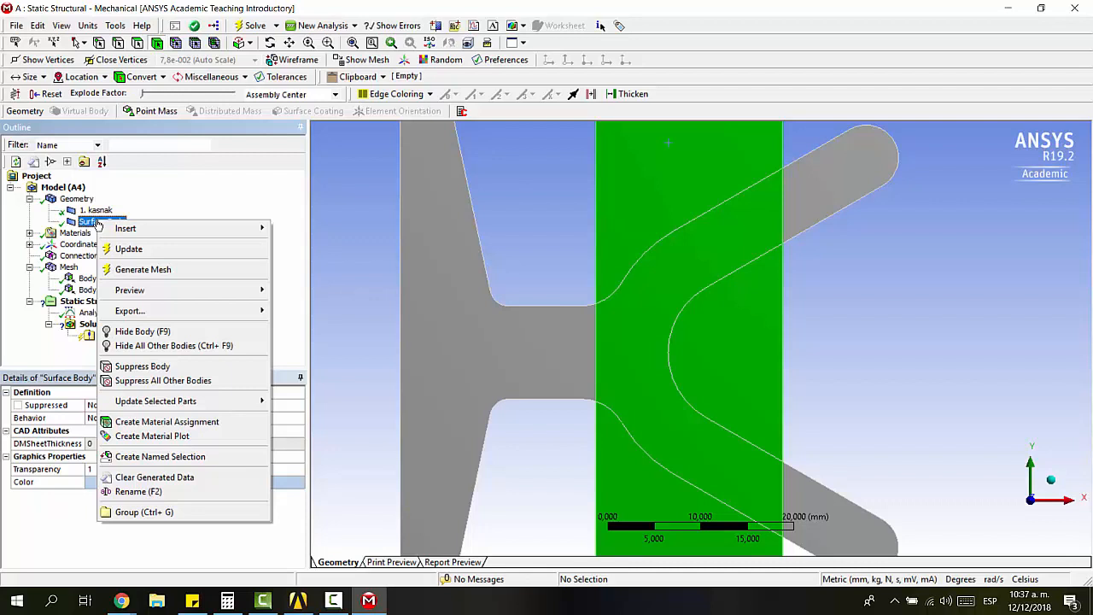
click(176, 331)
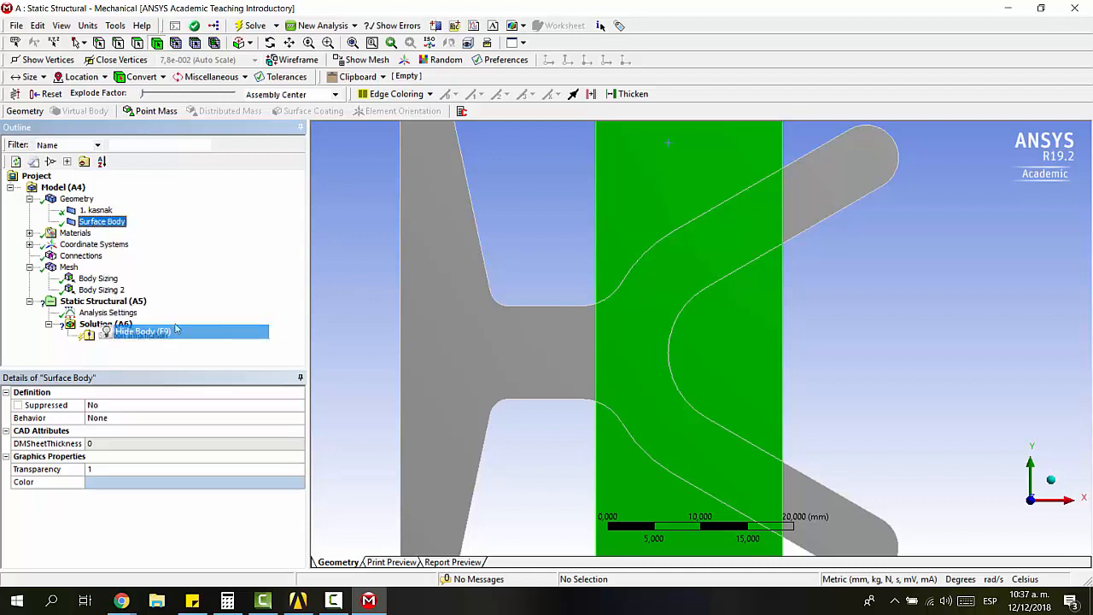
Step: Open the Static Structural environment and display the vertices of the pulley cross-section
click(110, 302)
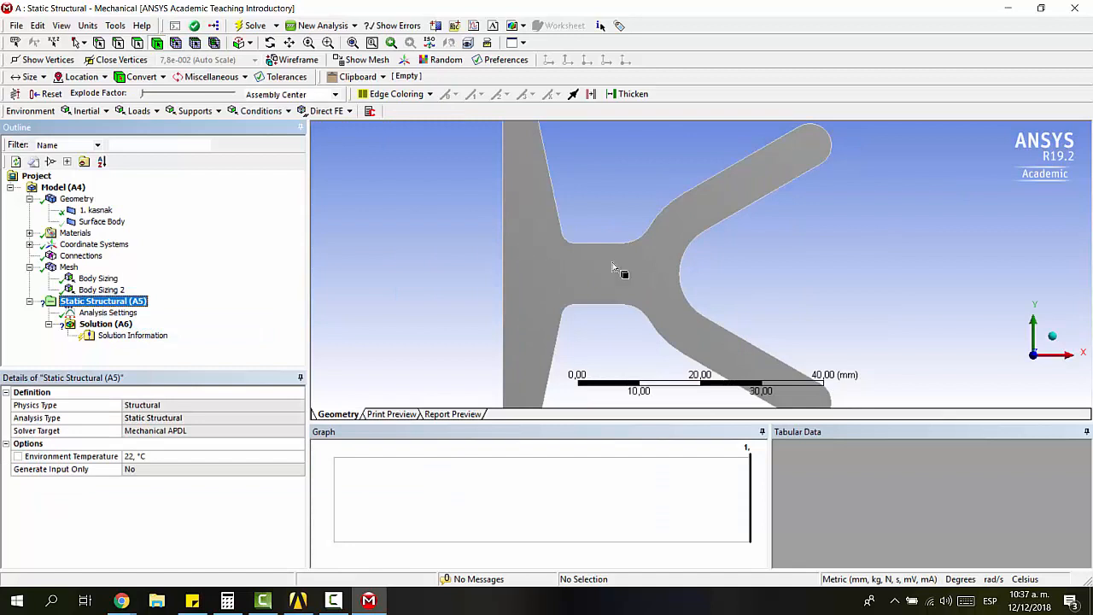
scroll(613, 268, down, 3)
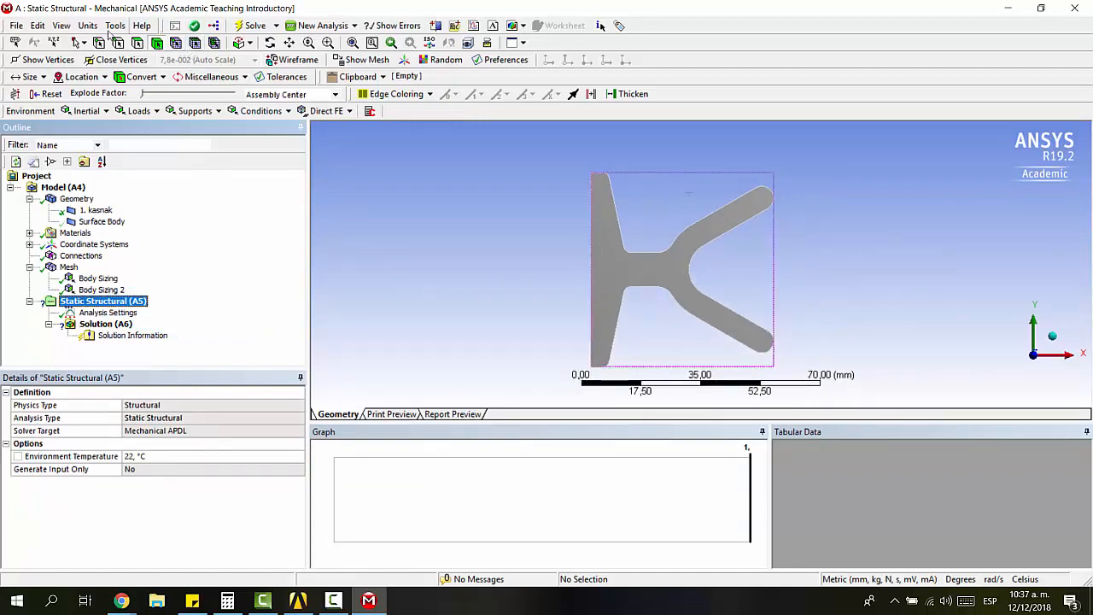
click(48, 60)
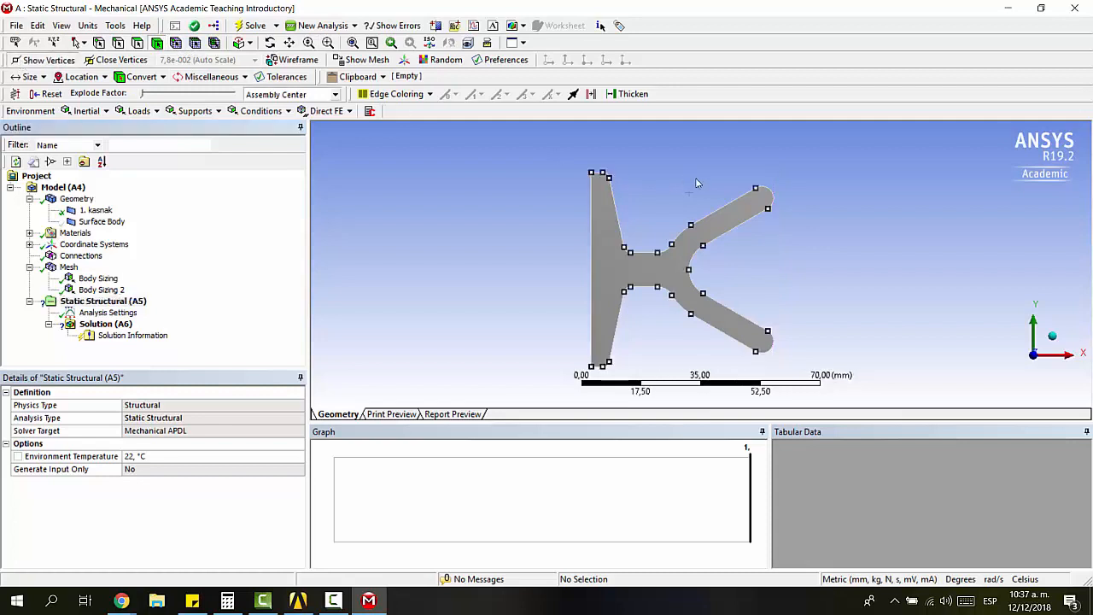
scroll(732, 244, up, 3)
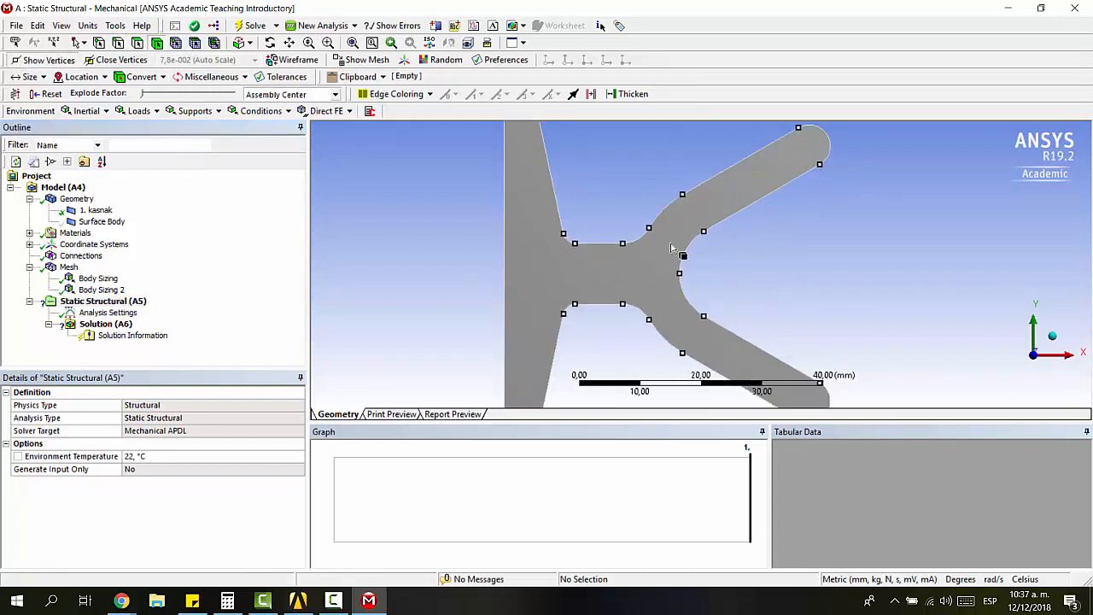
scroll(763, 241, down, 2)
ctrl+middle_drag(770, 241, 670, 217)
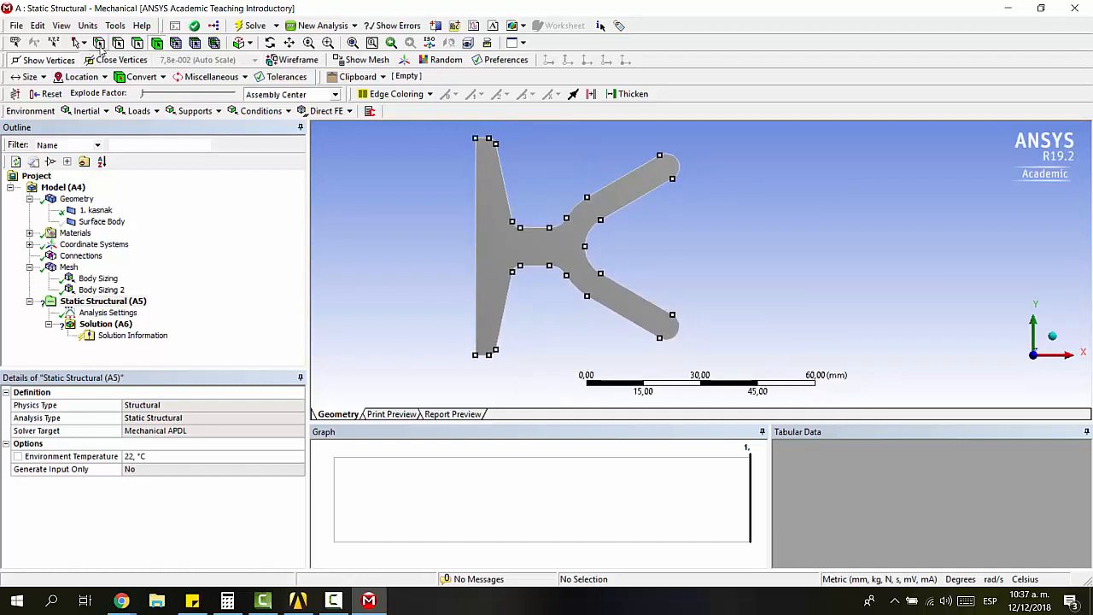
Step: Create a coordinate system with its origin on the straight inner edge of the pulley's upper fork arm
click(645, 203)
ctrl+click(642, 295)
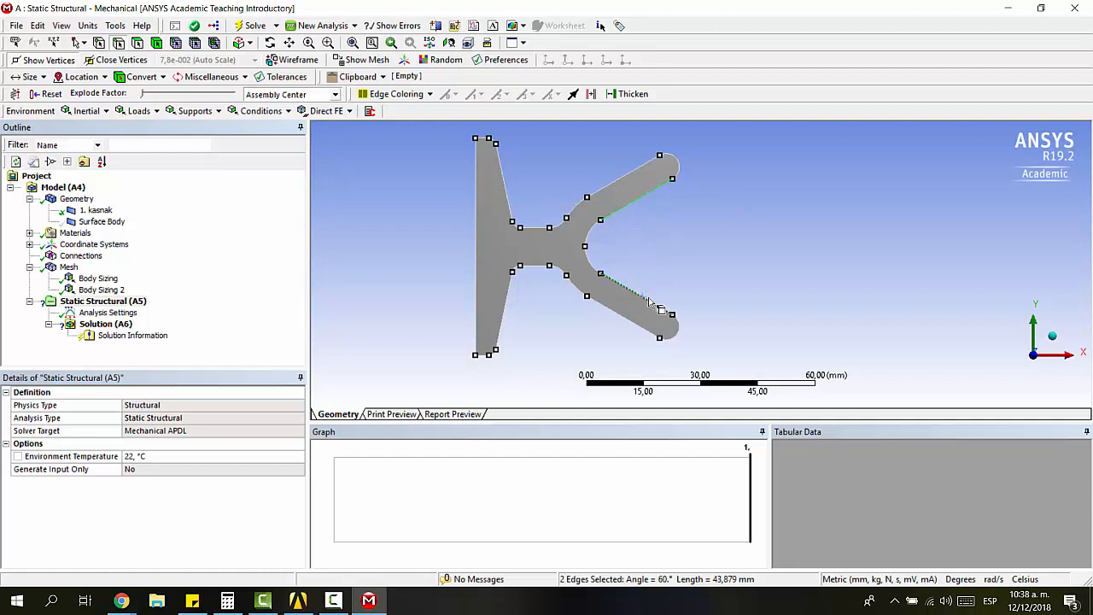
click(654, 195)
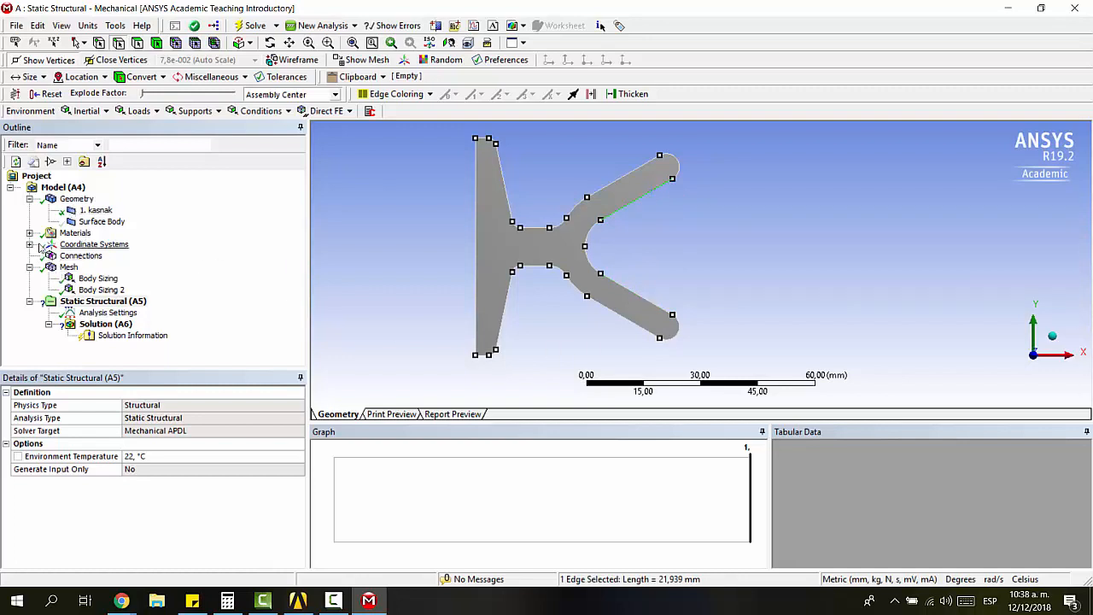
click(29, 244)
click(122, 255)
scroll(653, 201, down, 3)
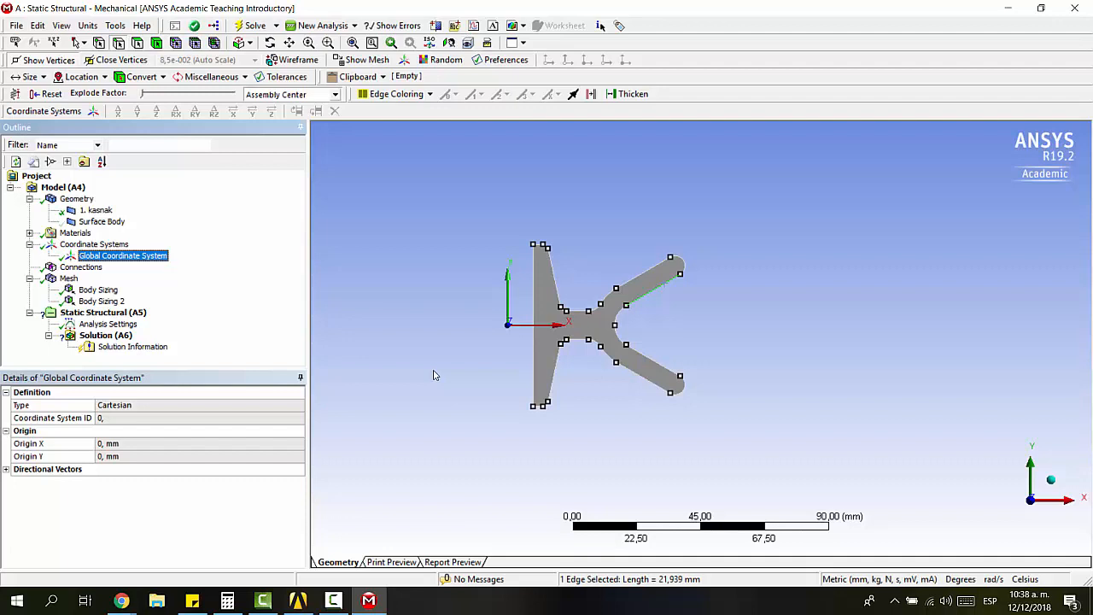
scroll(664, 275, up, 5)
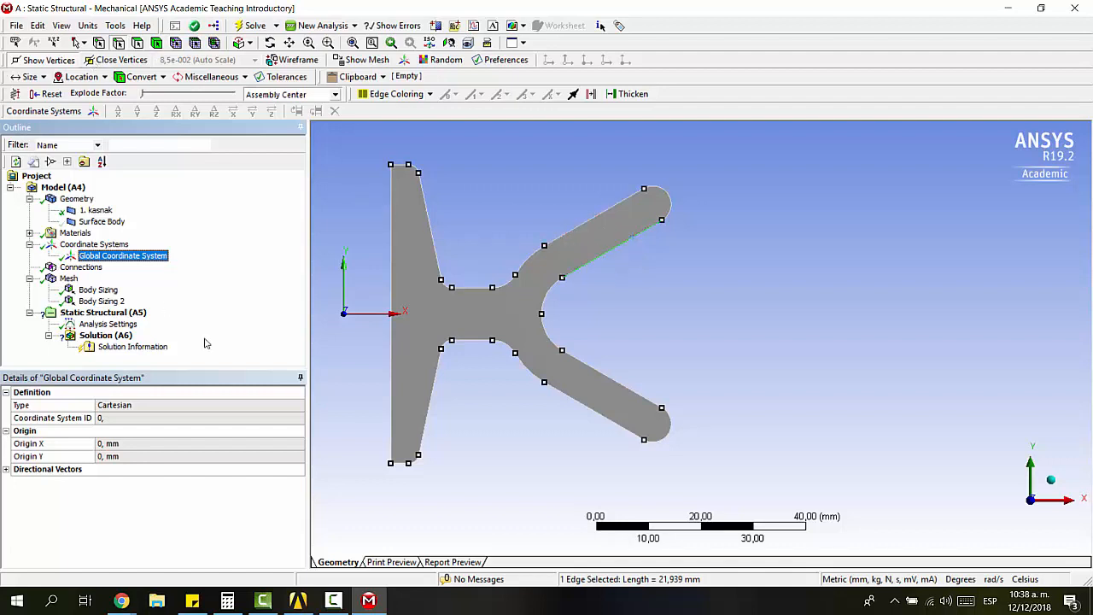
click(86, 245)
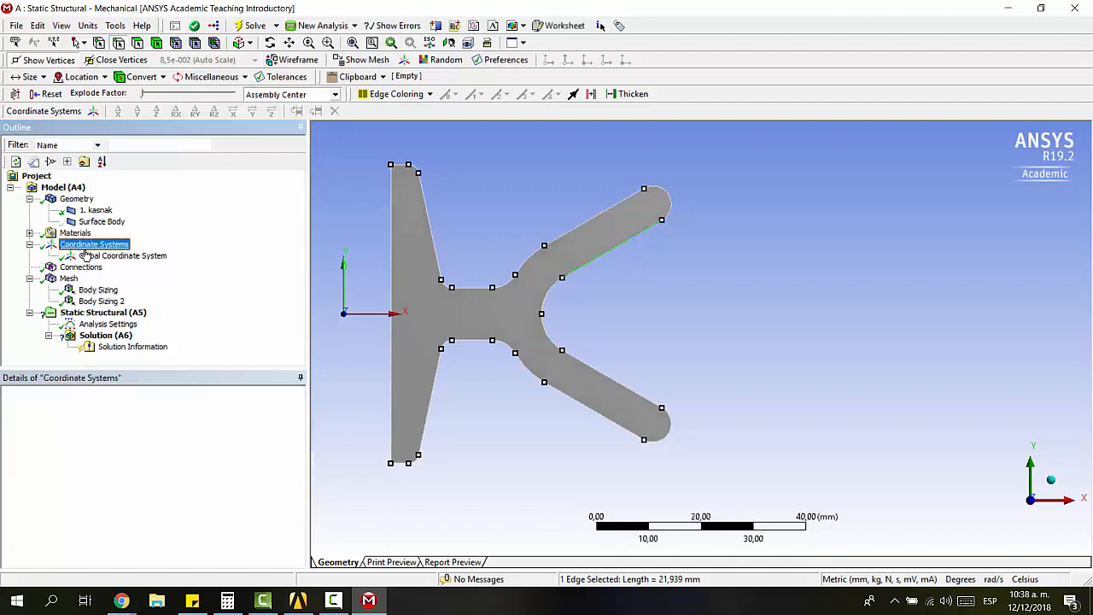
click(92, 112)
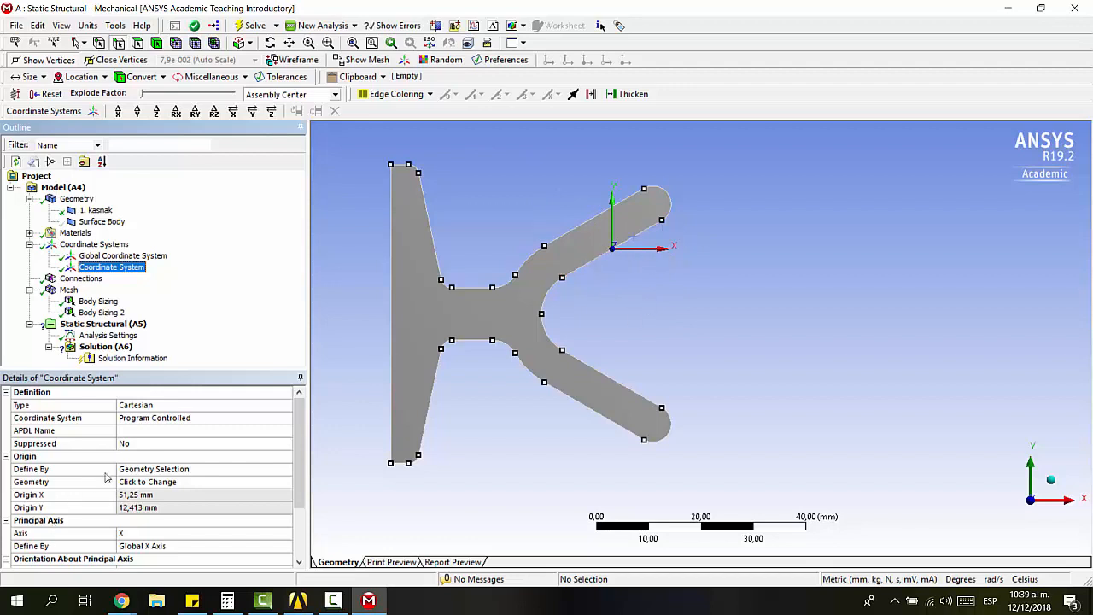
Step: Define the new coordinate system's principal X axis by Geometry Selection, using the upper fork arm's straight inner edge
scroll(106, 478, down, 2)
scroll(73, 484, up, 1)
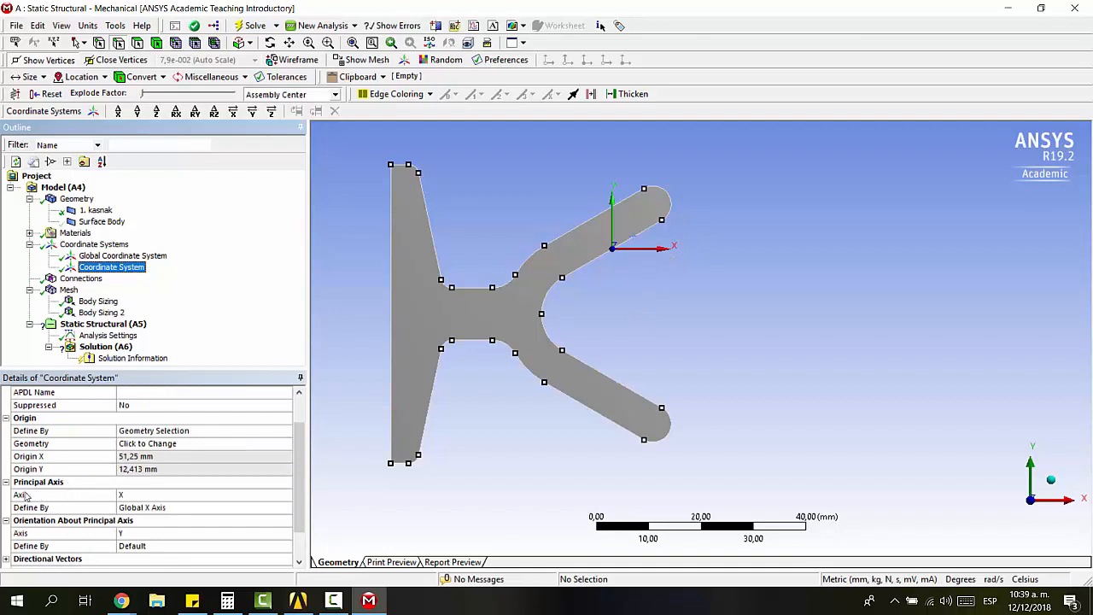
click(141, 495)
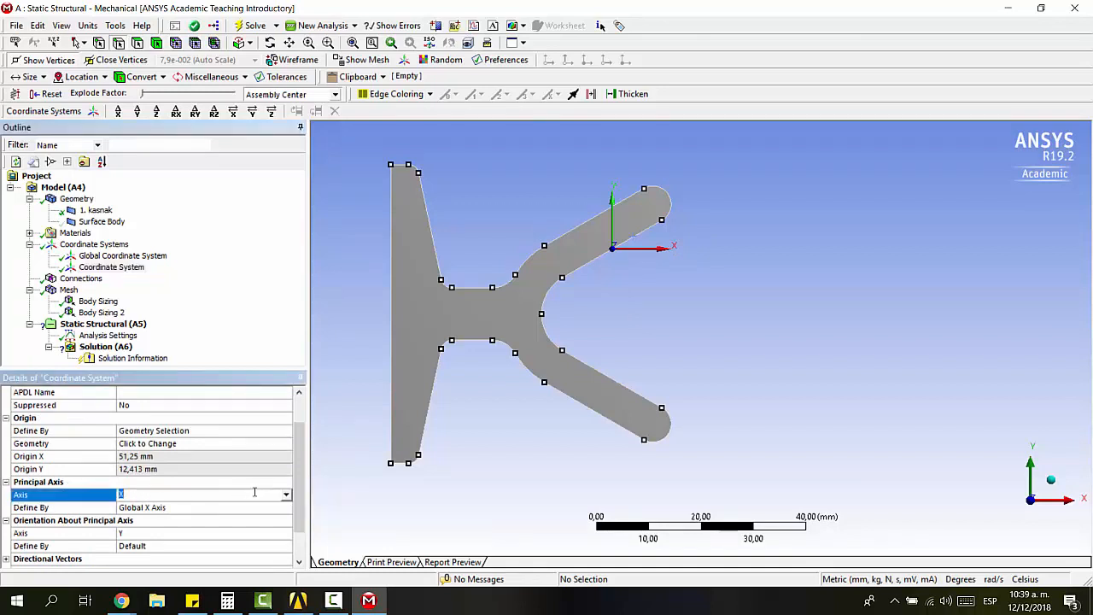
click(287, 496)
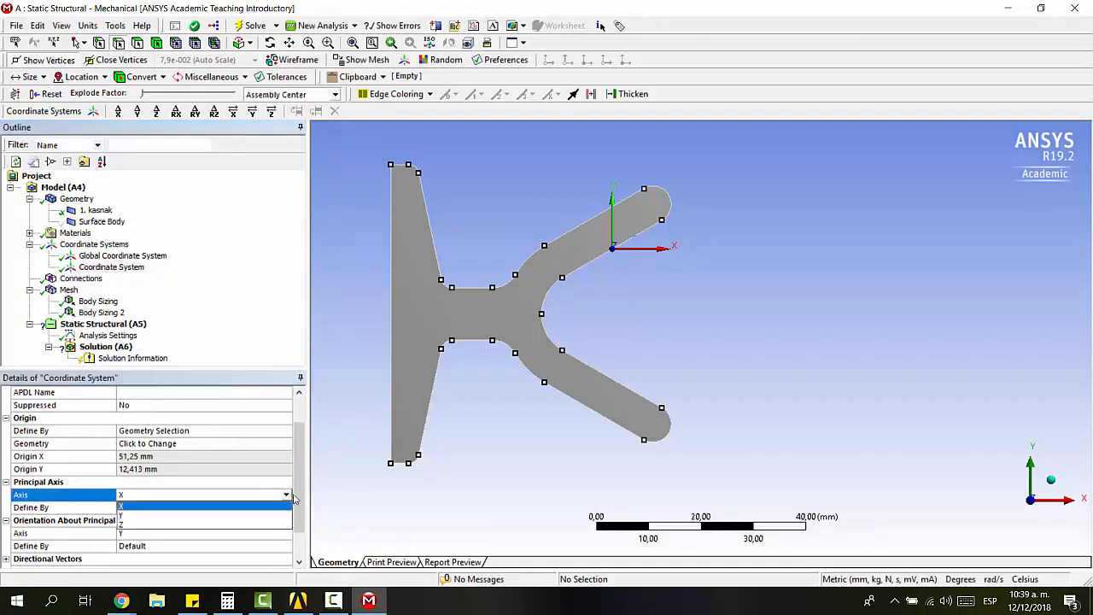
click(287, 496)
click(177, 507)
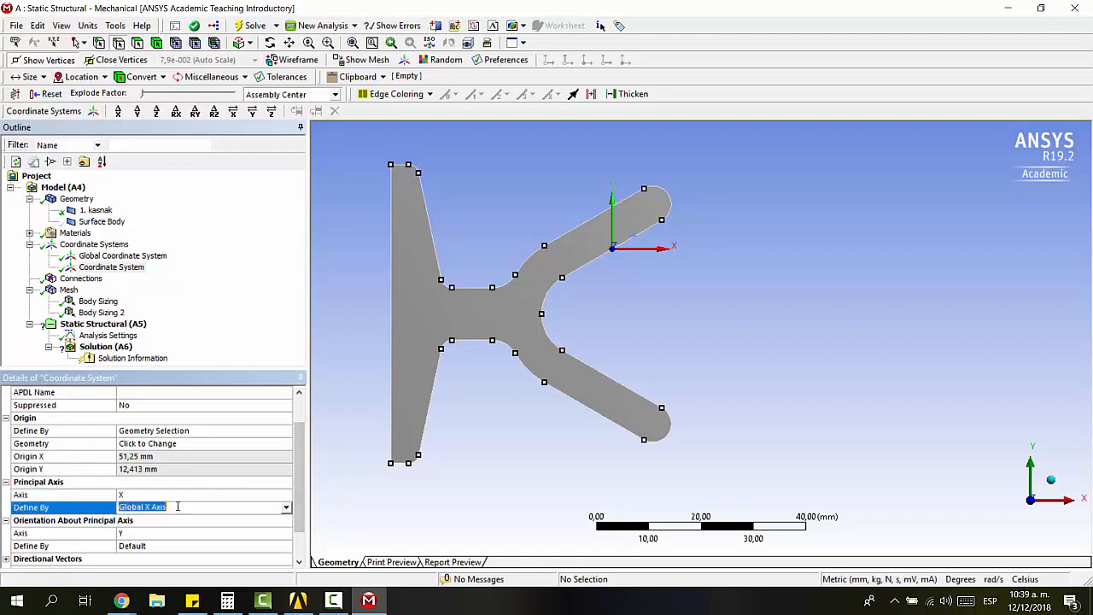
click(286, 507)
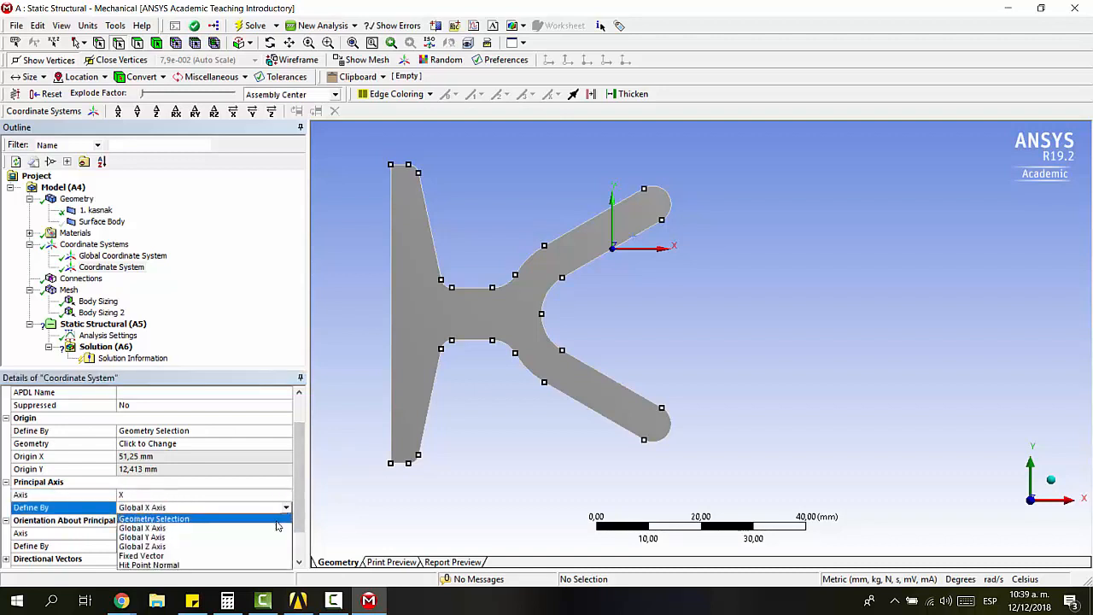
click(276, 519)
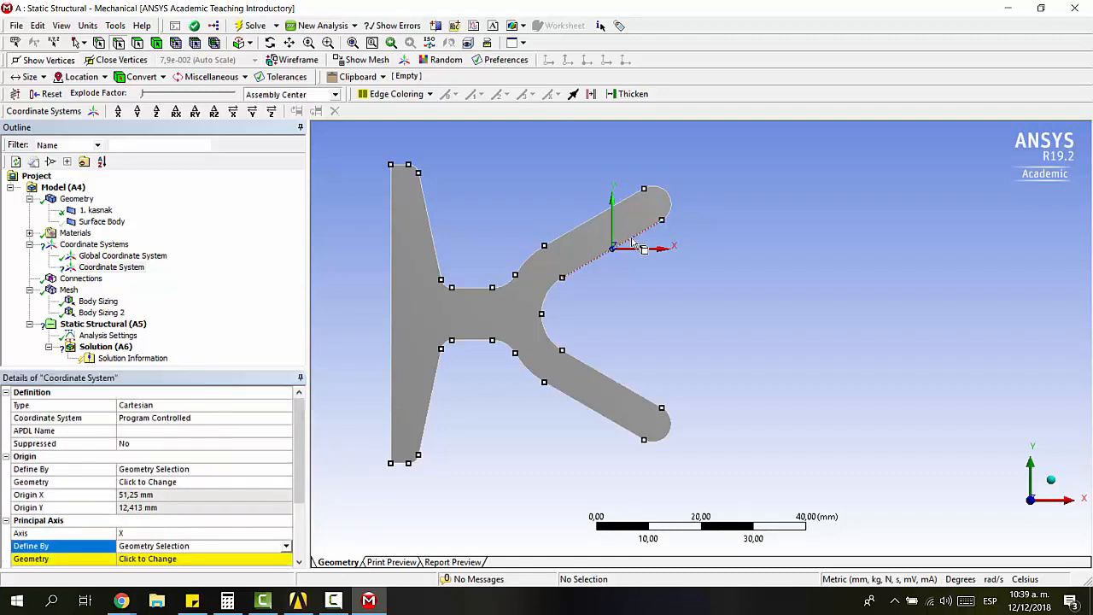
click(597, 256)
click(181, 557)
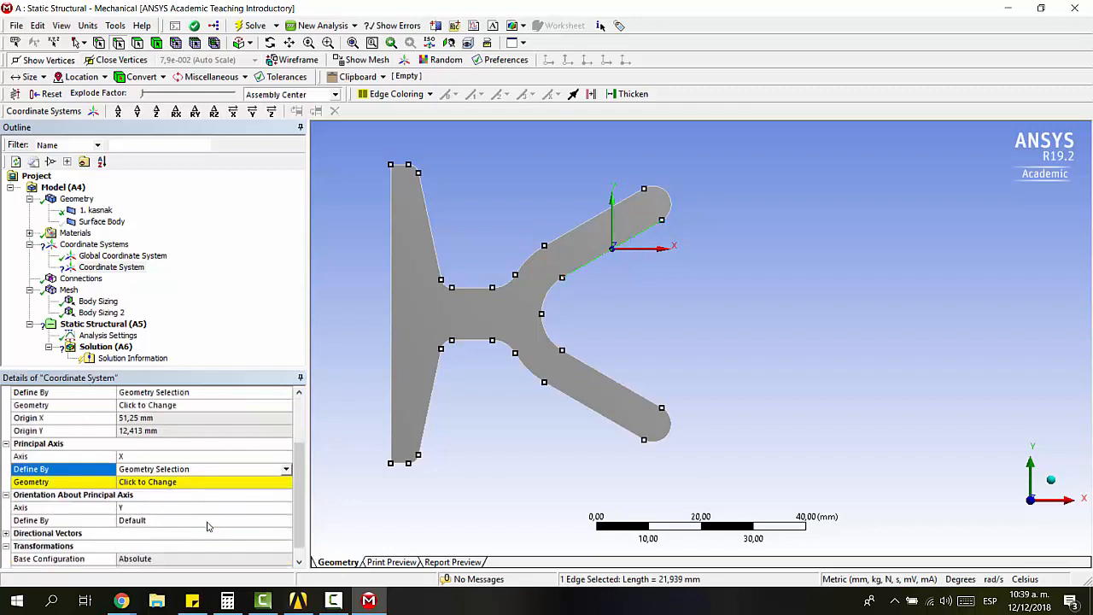
click(212, 480)
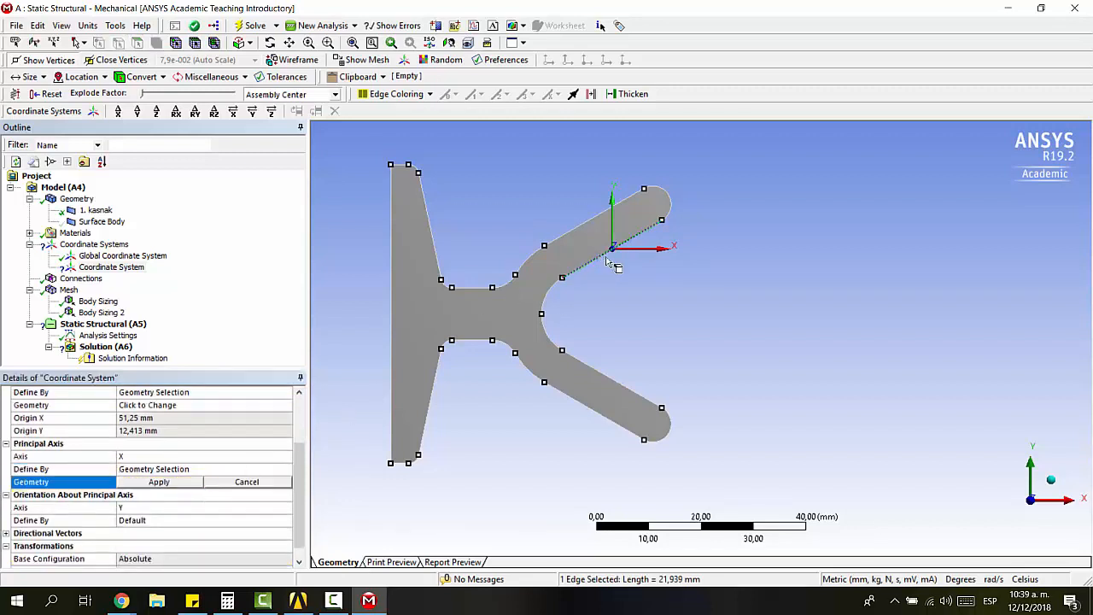
click(154, 484)
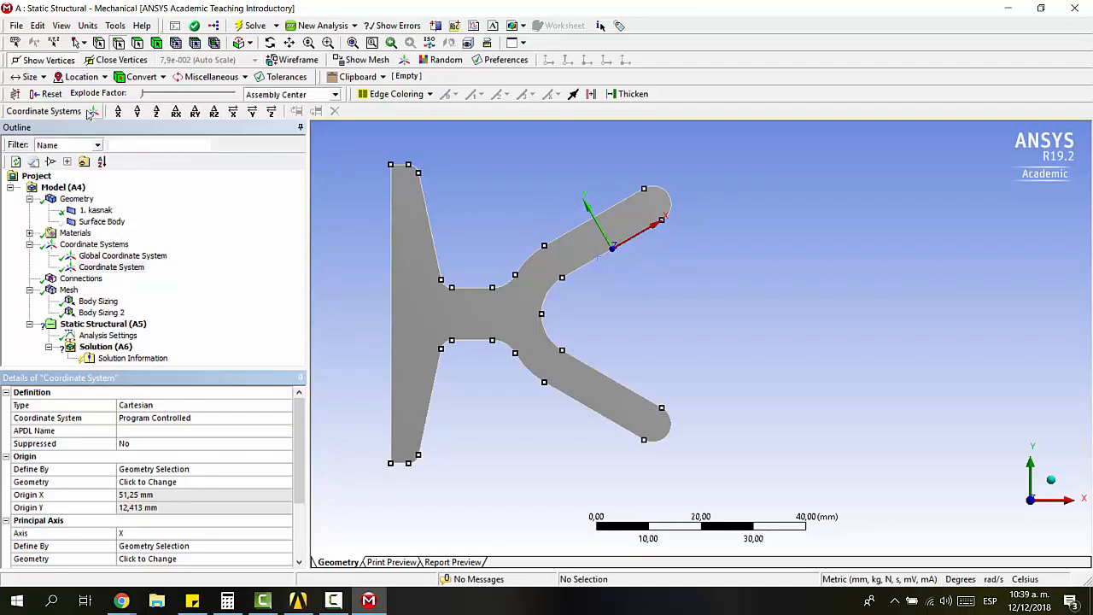
Step: Create a second coordinate system on the lower fork arm's straight inner edge, with its principal X axis aligned to that edge by Geometry Selection
click(610, 376)
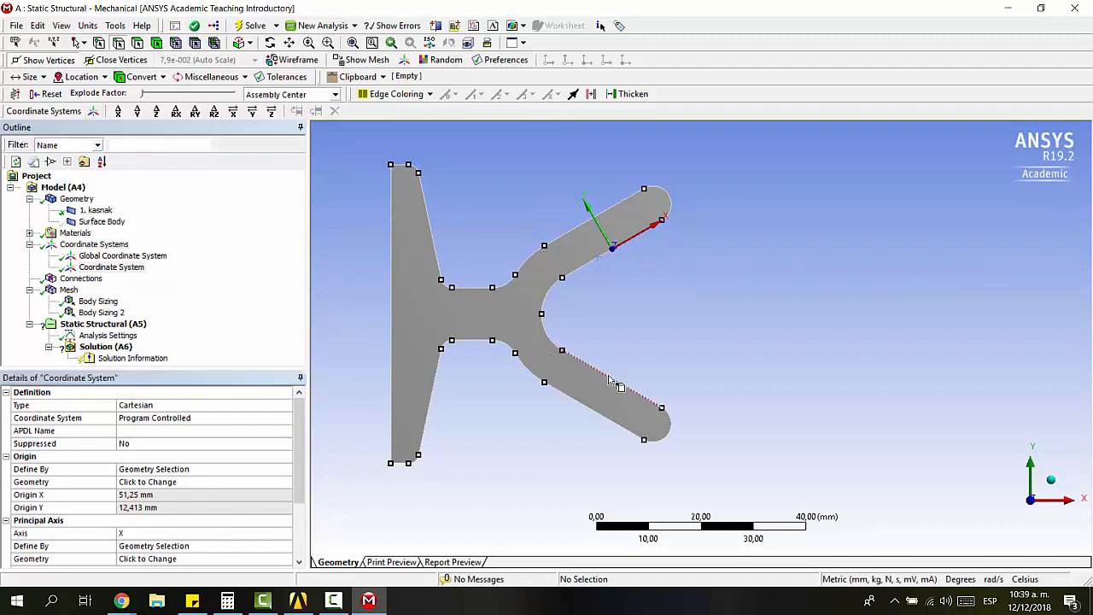
click(101, 111)
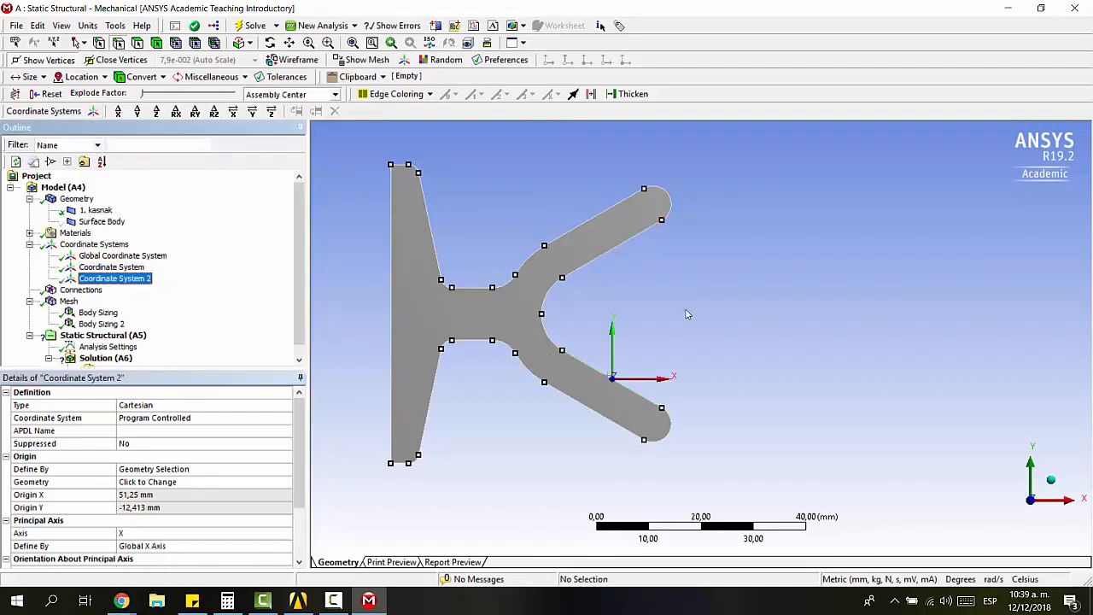
scroll(192, 482, down, 1)
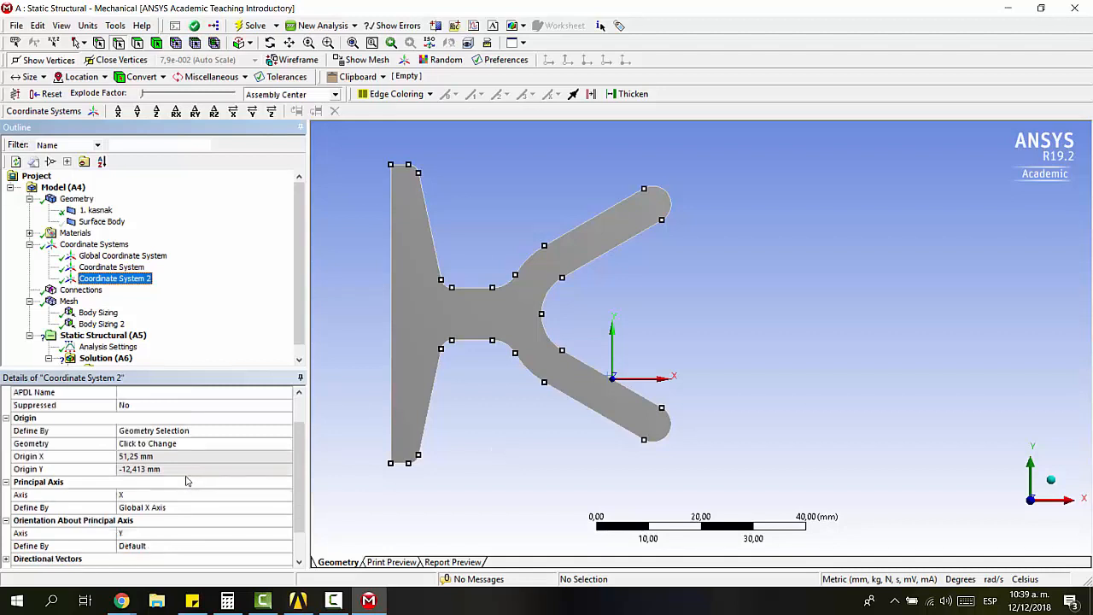
click(161, 508)
click(652, 407)
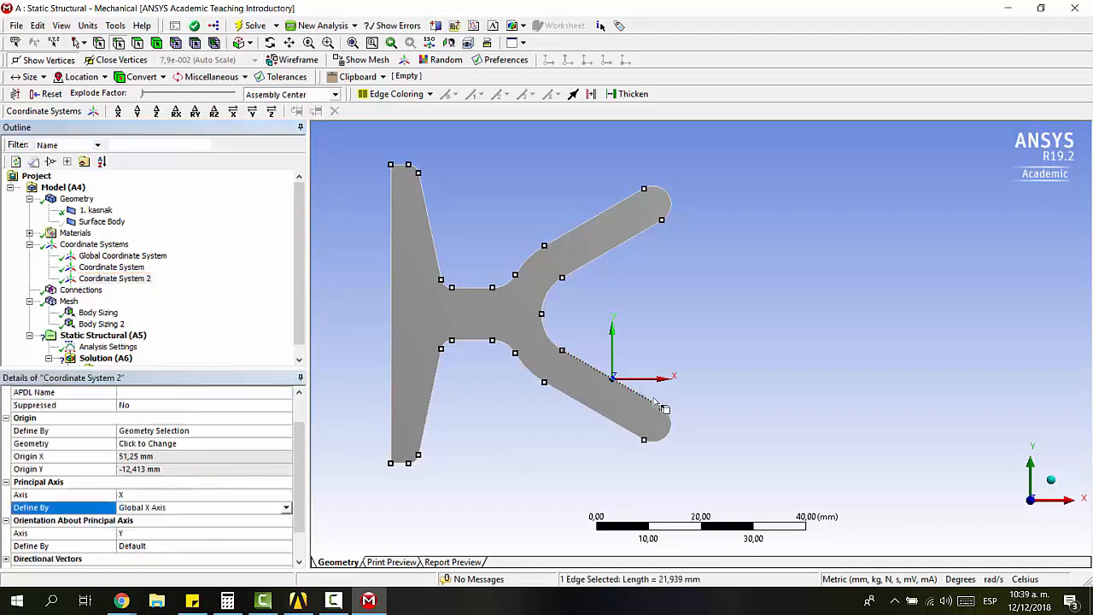
click(287, 508)
click(256, 519)
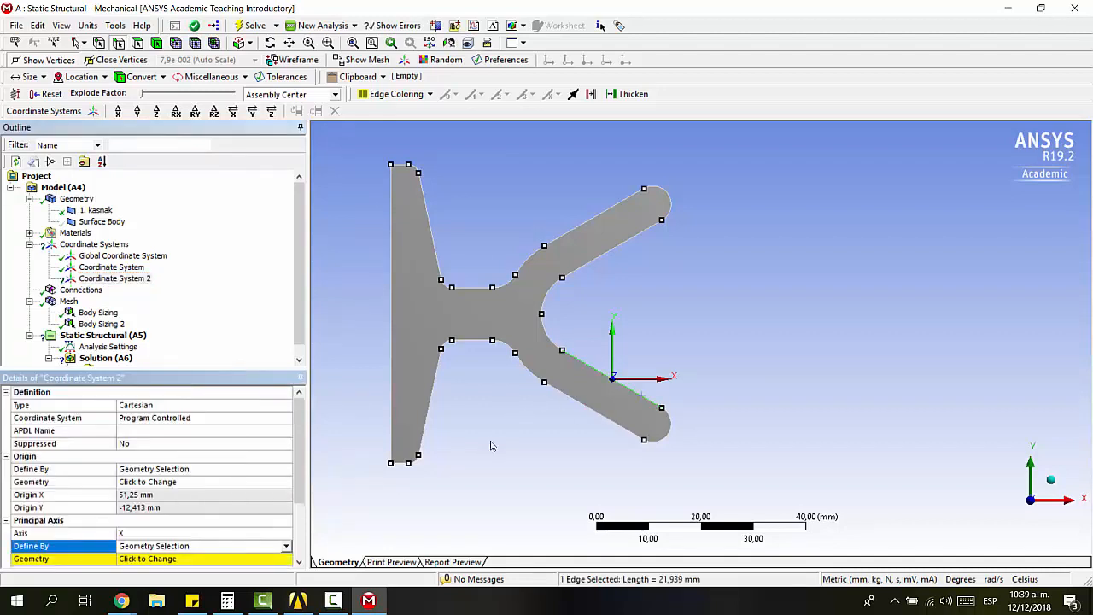
click(181, 564)
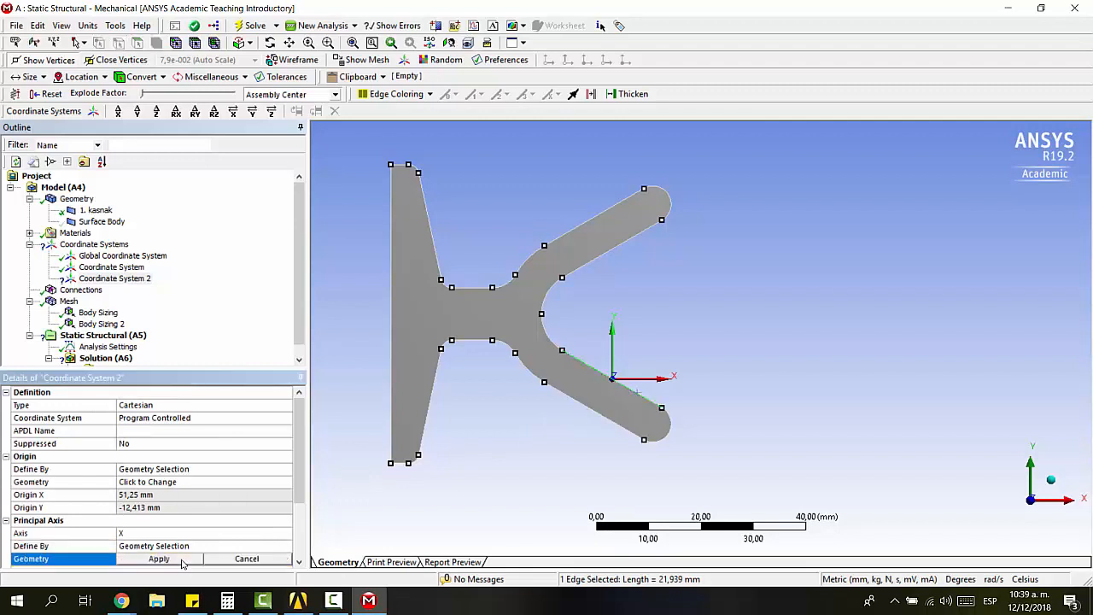
click(183, 563)
Step: Review the axis and definition options for the second coordinate system's orientation about its principal axis
scroll(209, 517, down, 2)
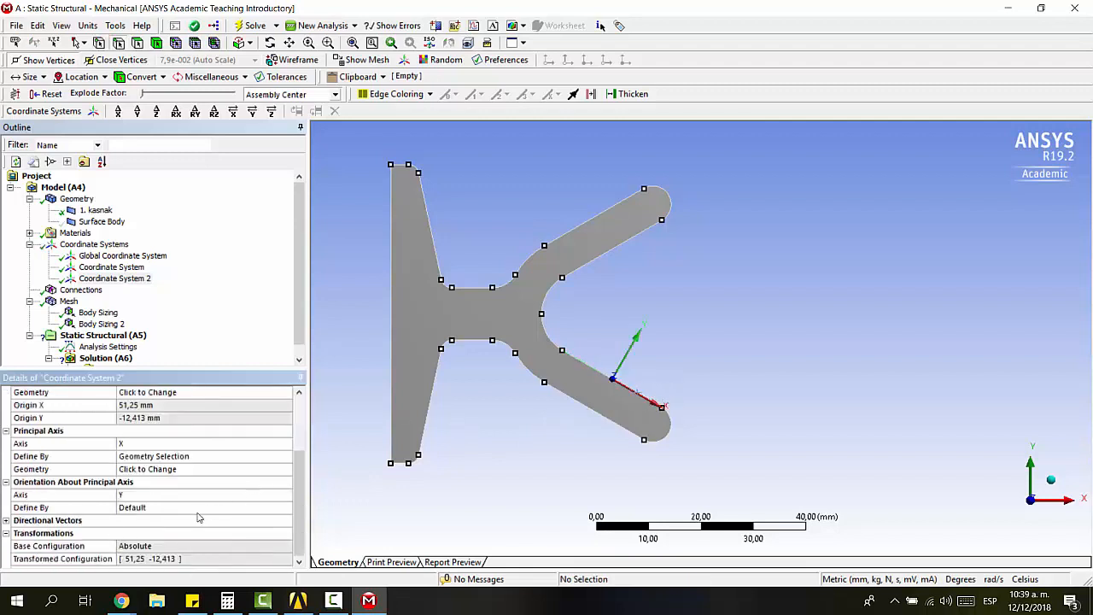
click(186, 509)
click(289, 508)
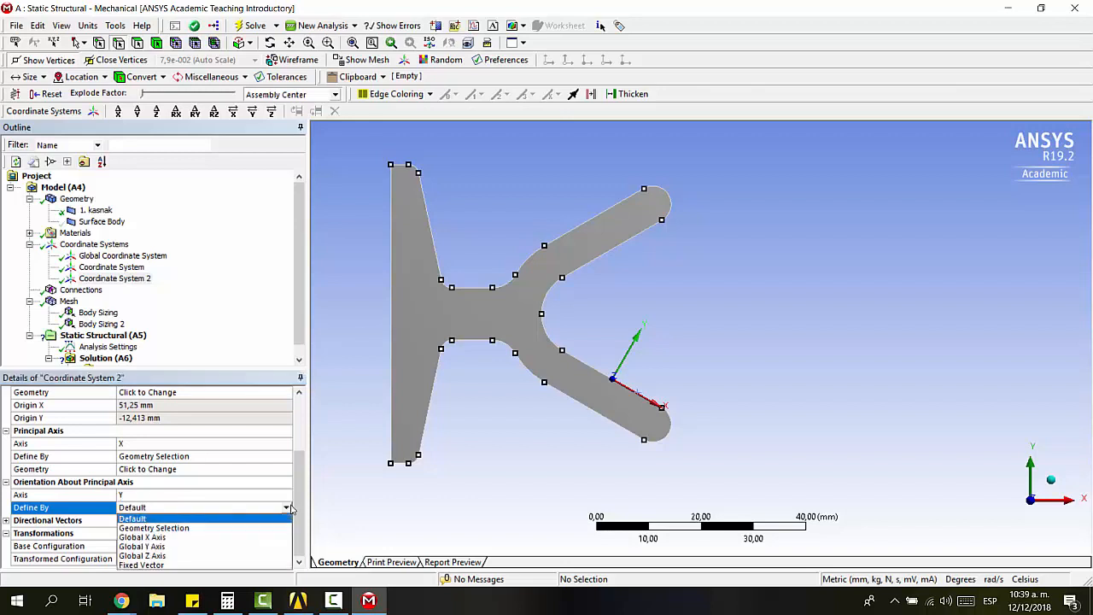
click(288, 495)
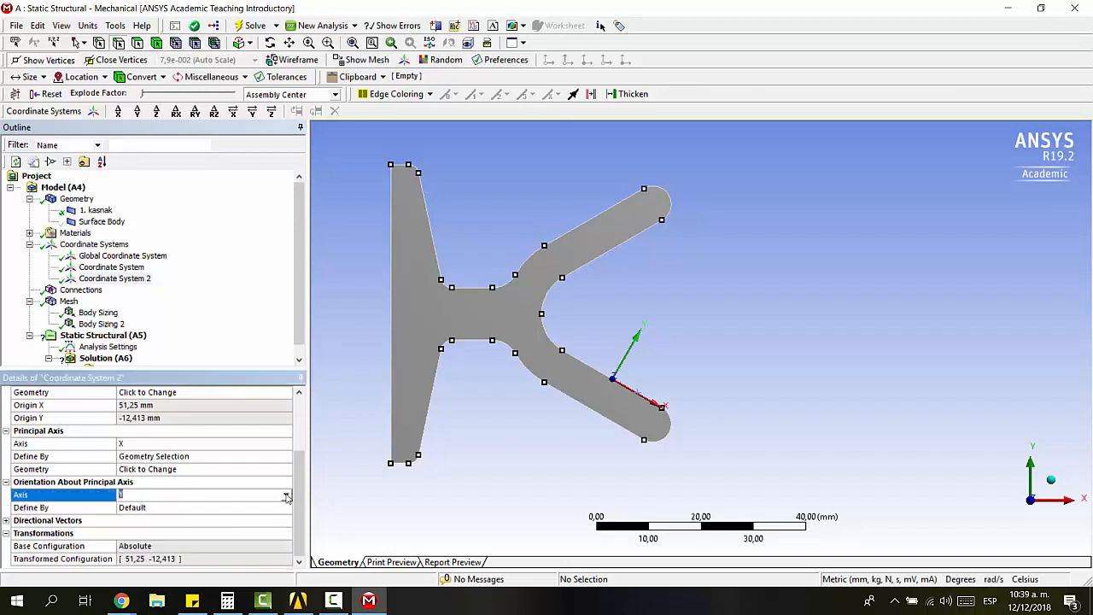
click(287, 496)
click(287, 496)
click(351, 467)
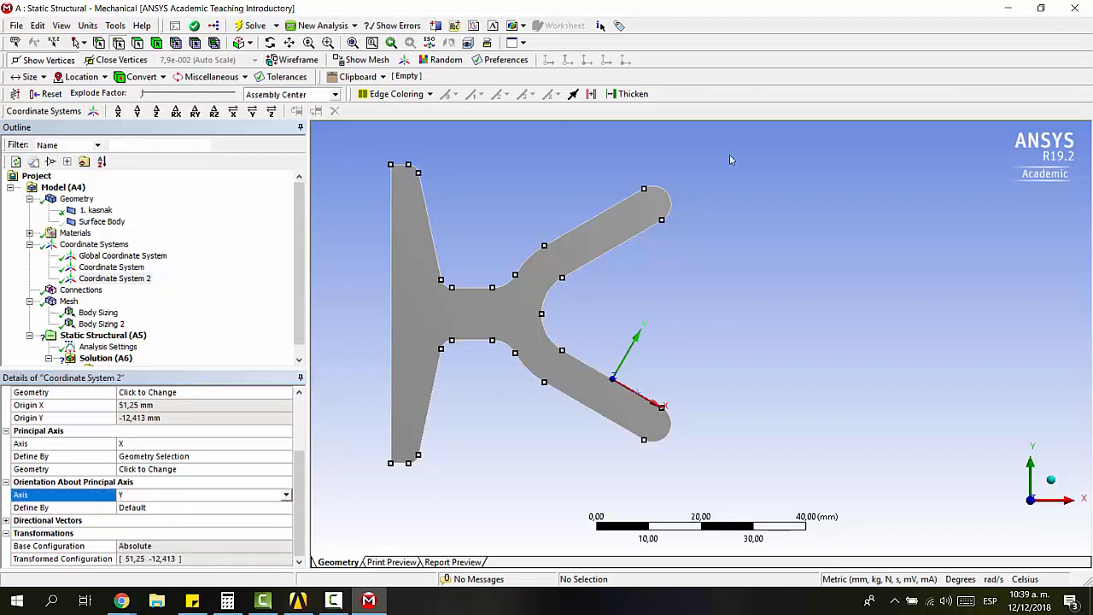
click(217, 507)
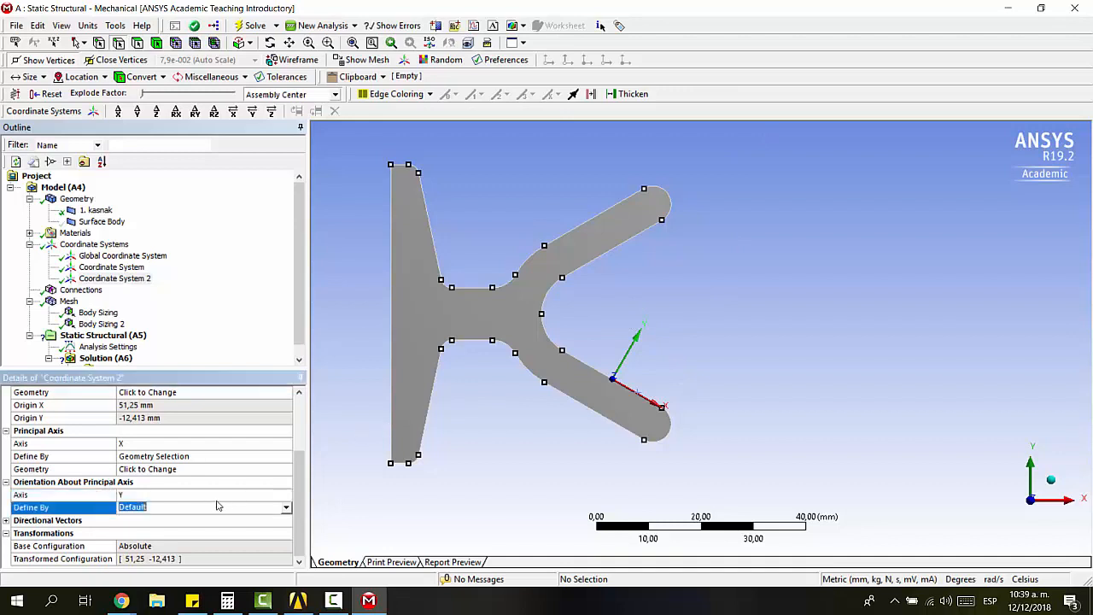
click(287, 507)
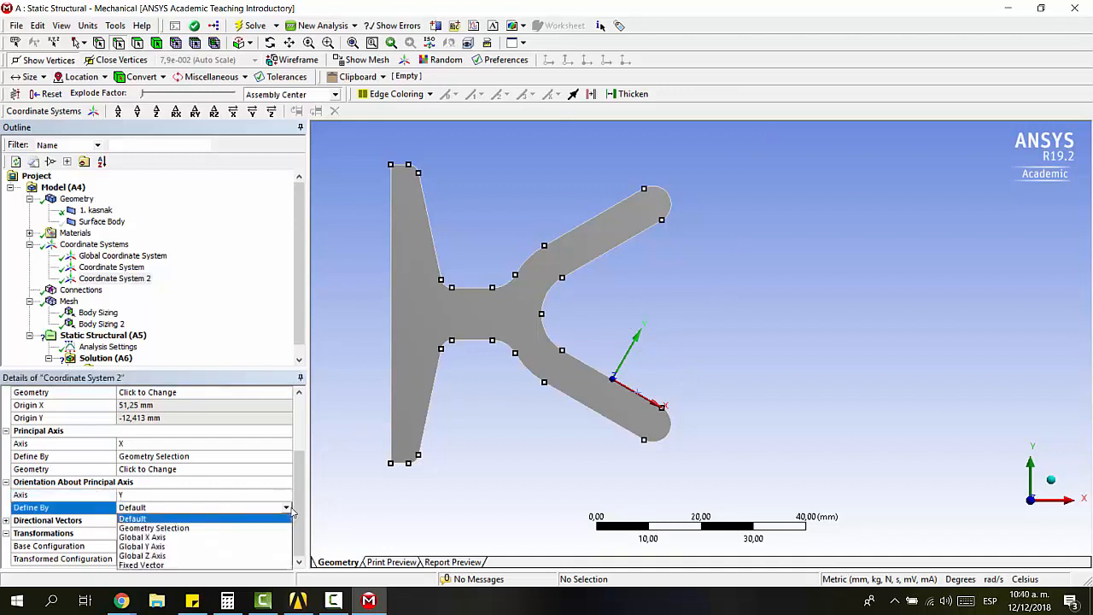
click(291, 511)
click(290, 510)
click(388, 470)
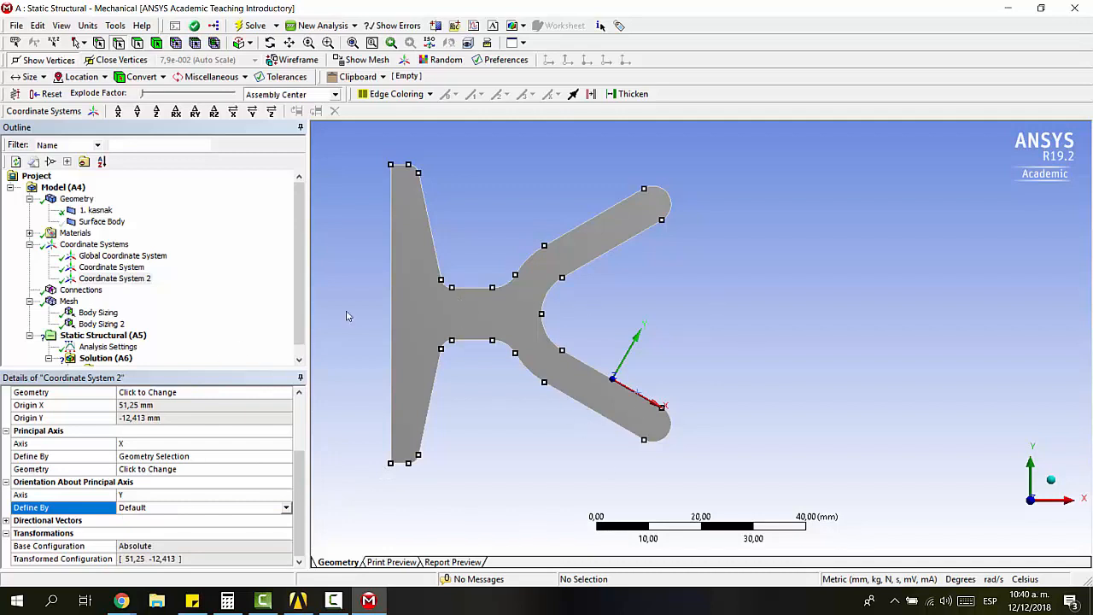
Step: Add Virtual Topology to the model and split the pulley's long vertical hub edge at its midpoint
scroll(117, 332, down, 1)
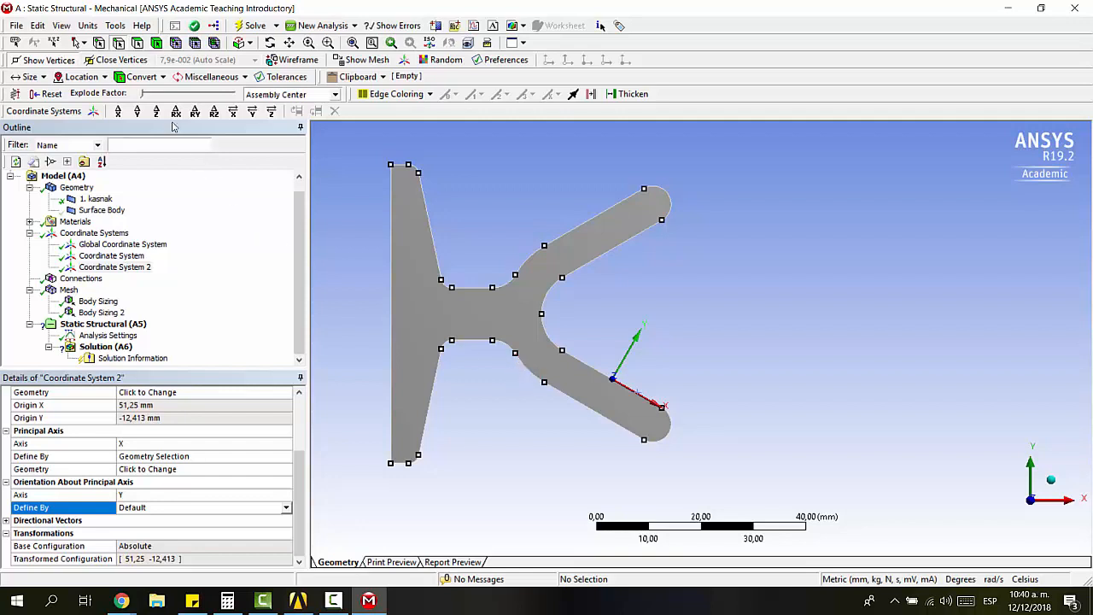
click(95, 325)
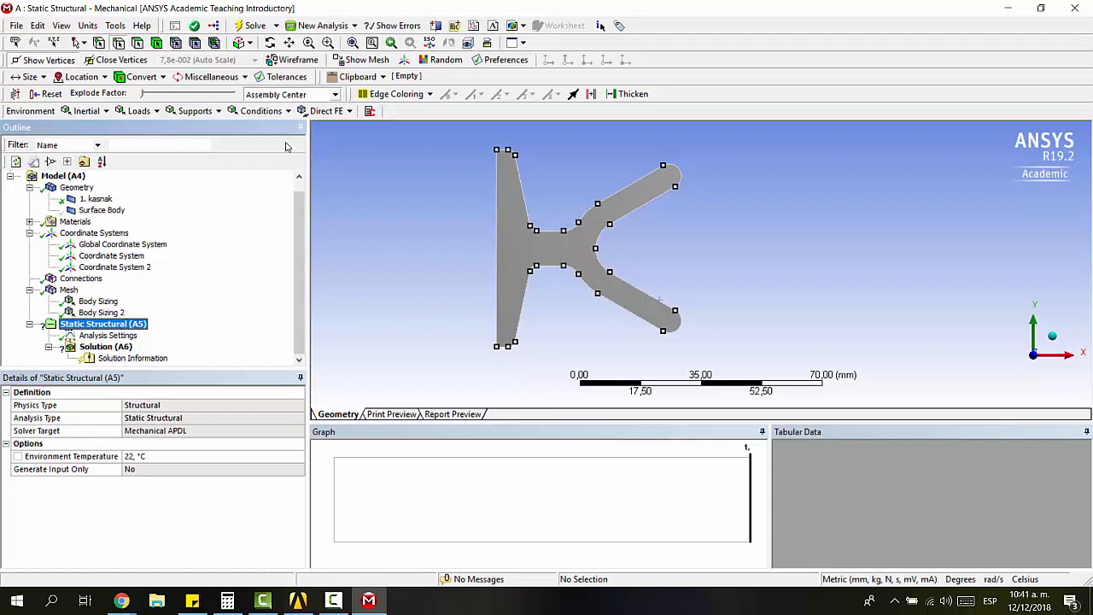
click(499, 234)
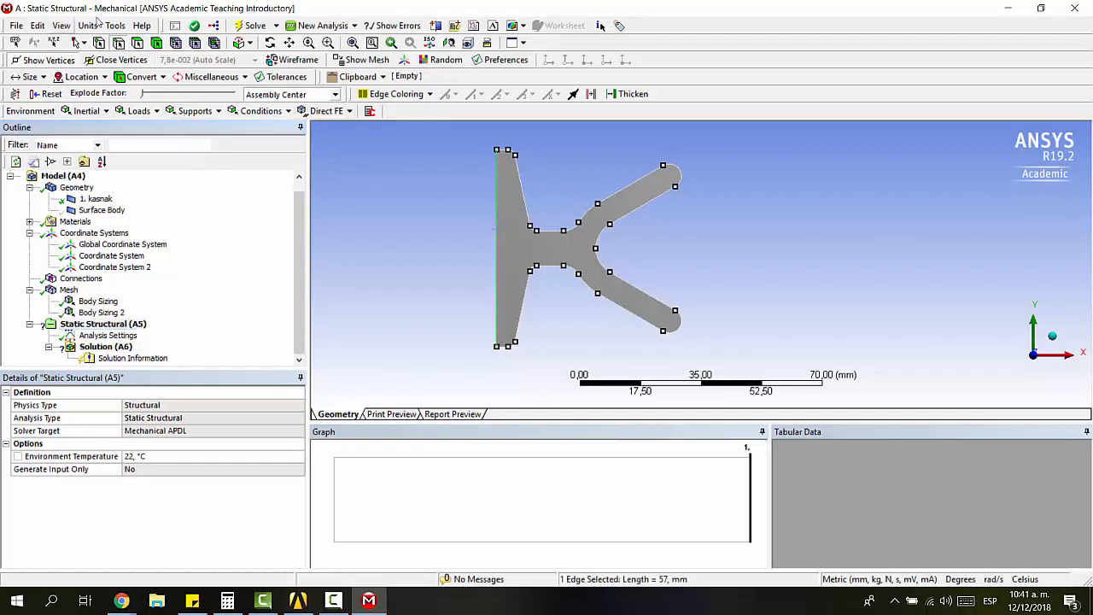
click(62, 25)
click(38, 25)
click(60, 176)
click(193, 111)
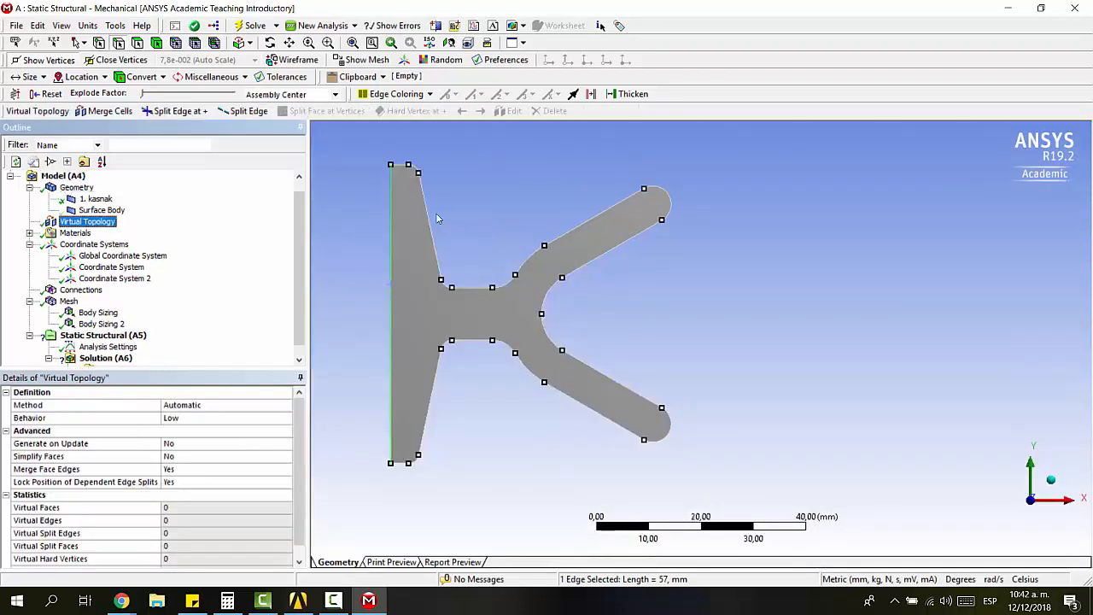
click(393, 256)
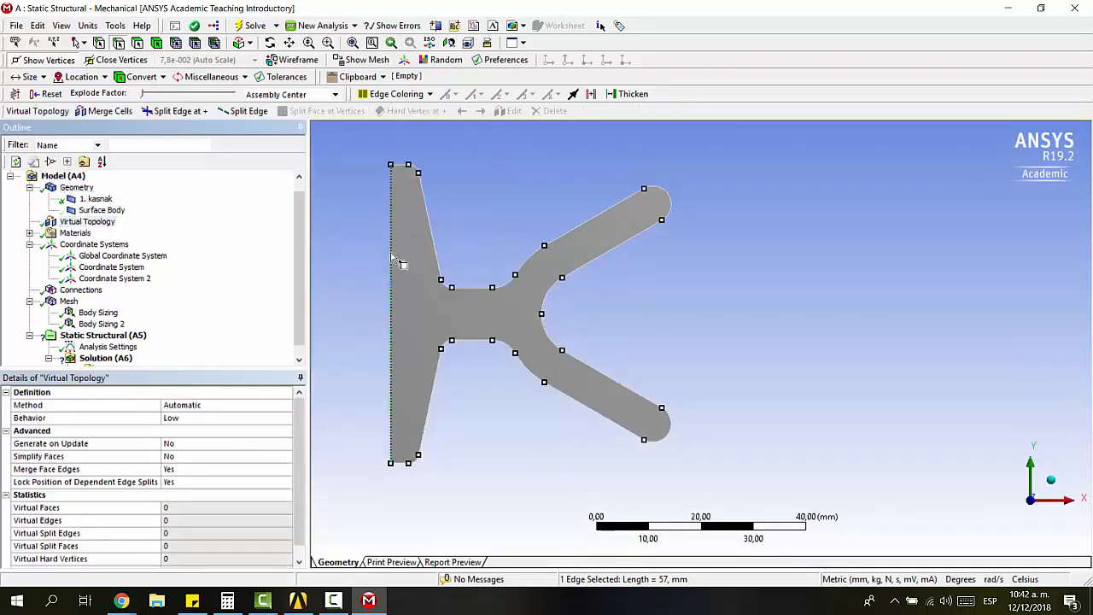
click(269, 116)
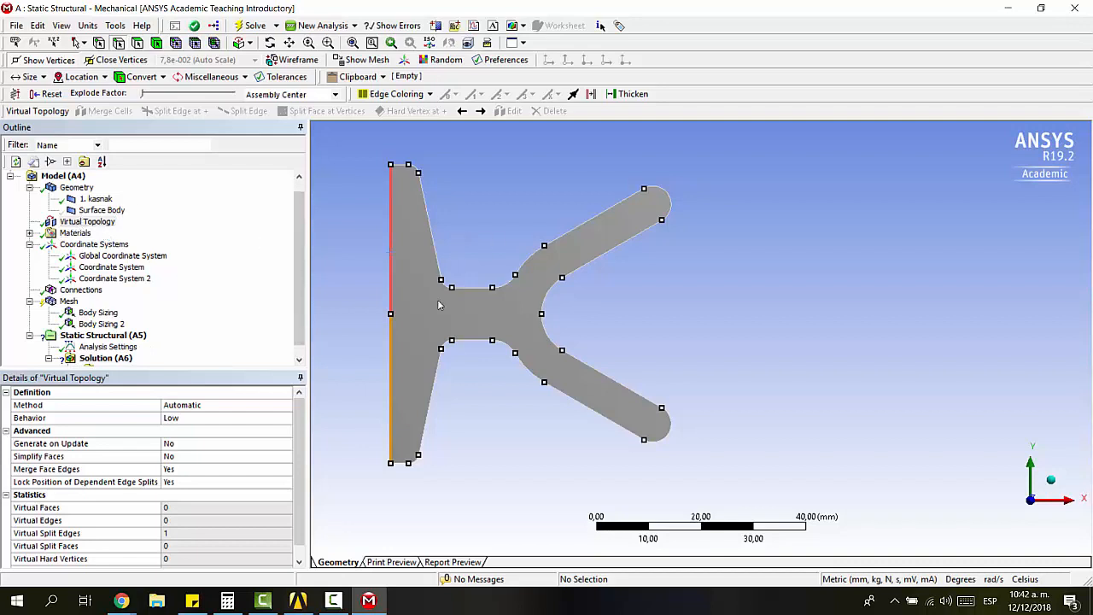
Step: Add a Displacement support to the static structural analysis, scoped to both halves of the split vertical hub edge
click(101, 334)
click(194, 111)
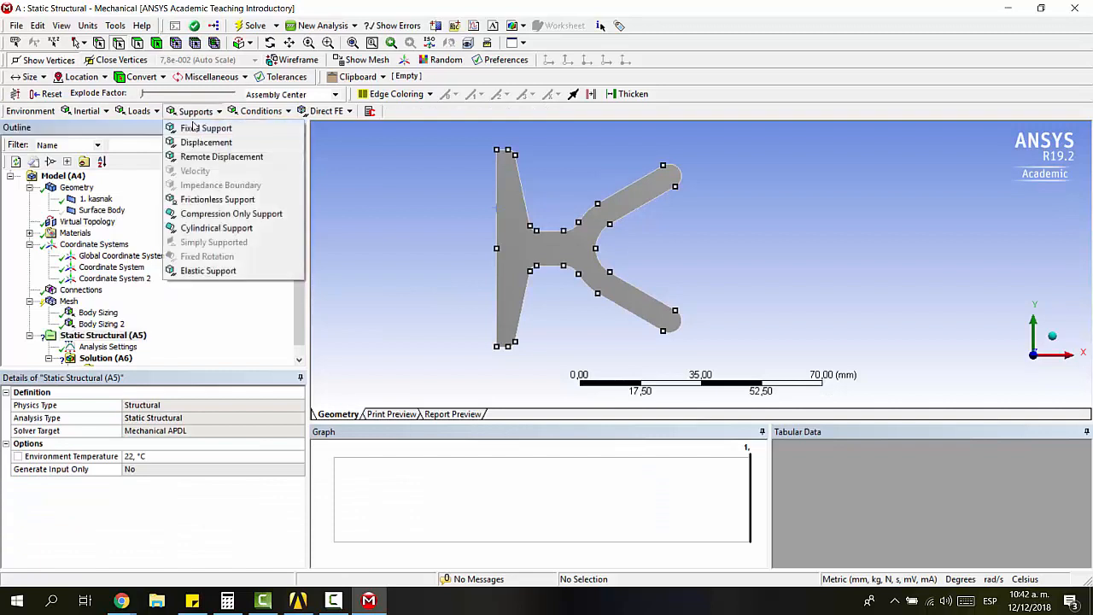
click(205, 142)
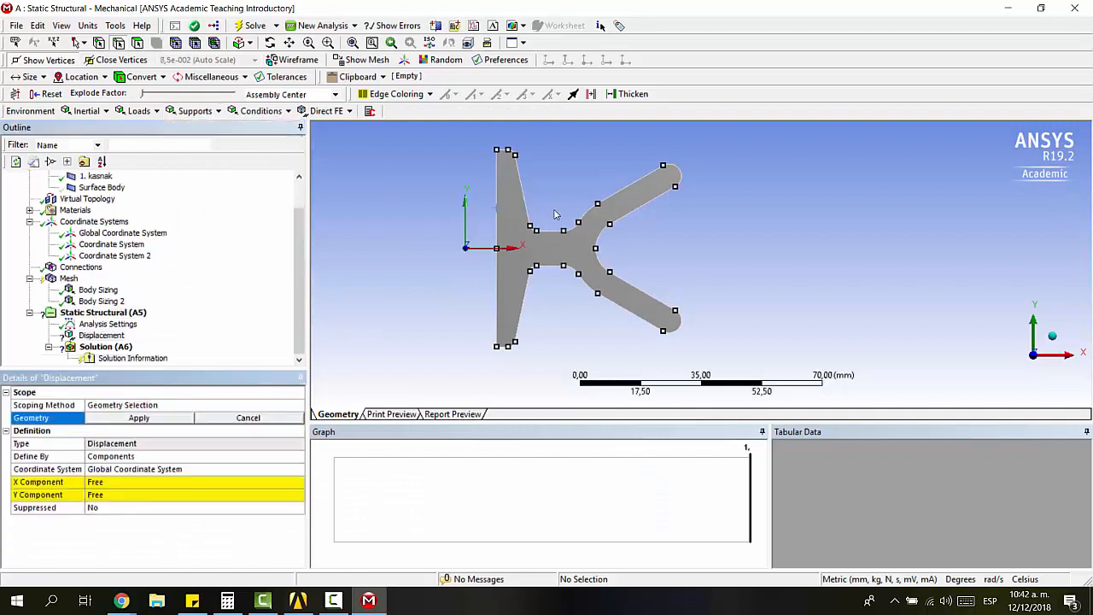
click(497, 198)
ctrl+click(497, 294)
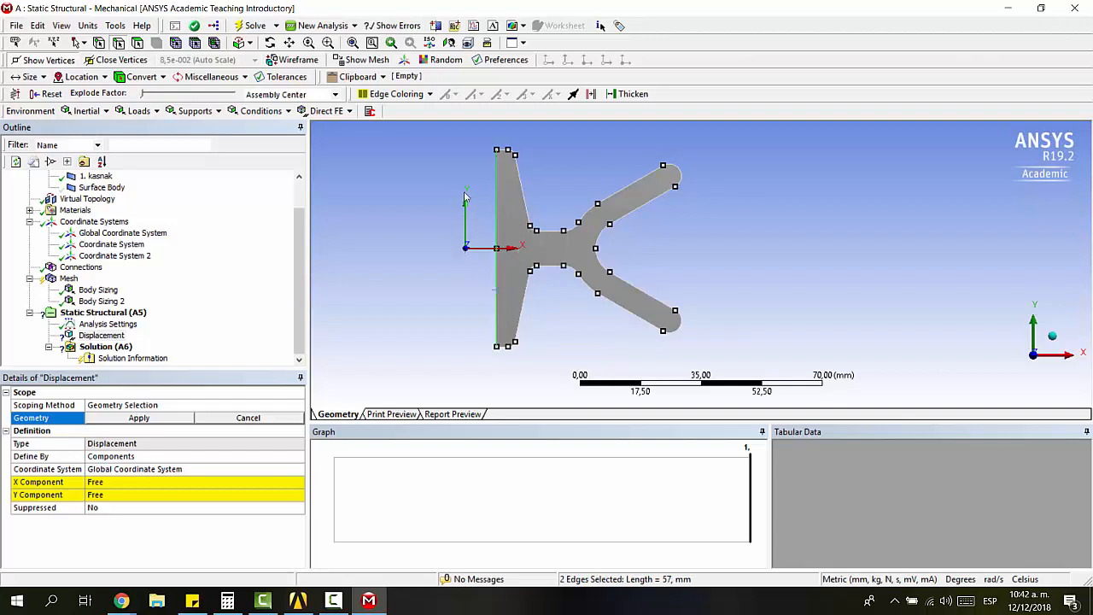
click(107, 493)
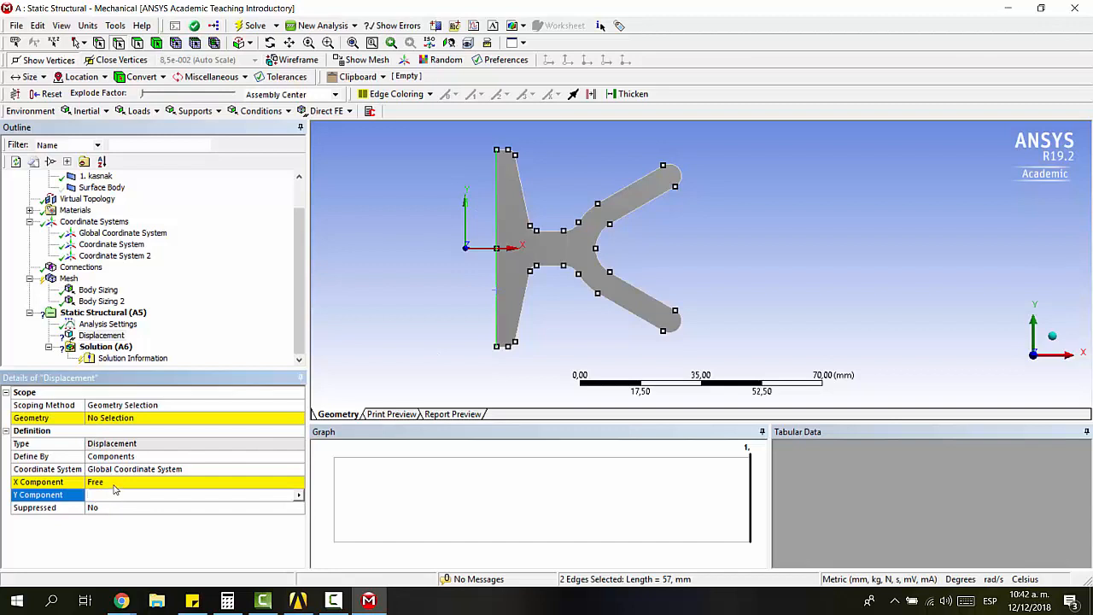
click(114, 484)
click(183, 419)
click(177, 418)
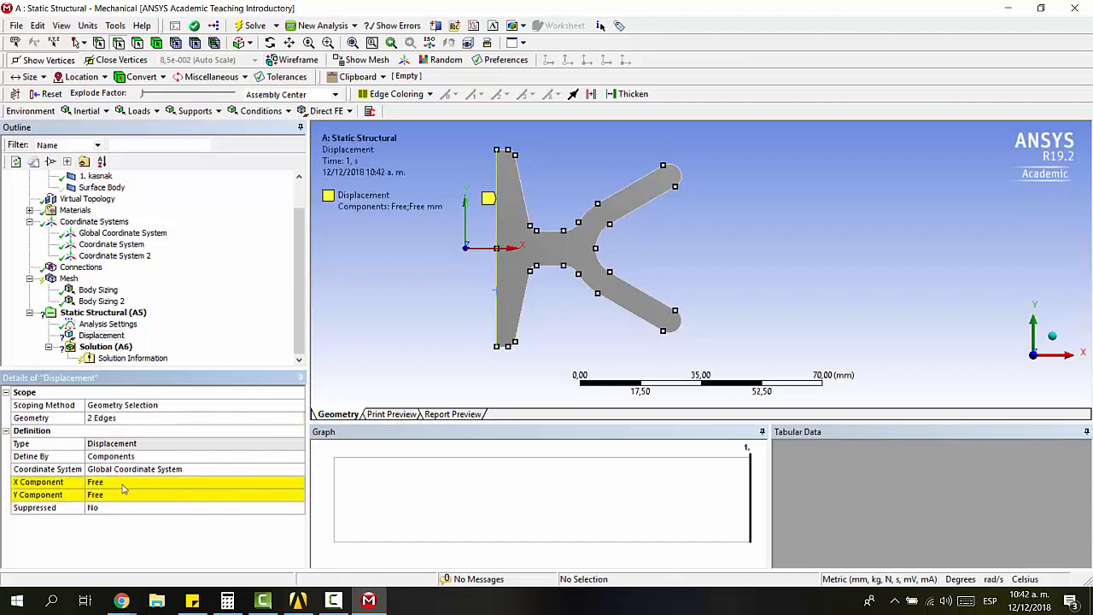
Step: Set the hub edge displacement's X component to 0 mm, keeping the Y component free
click(123, 483)
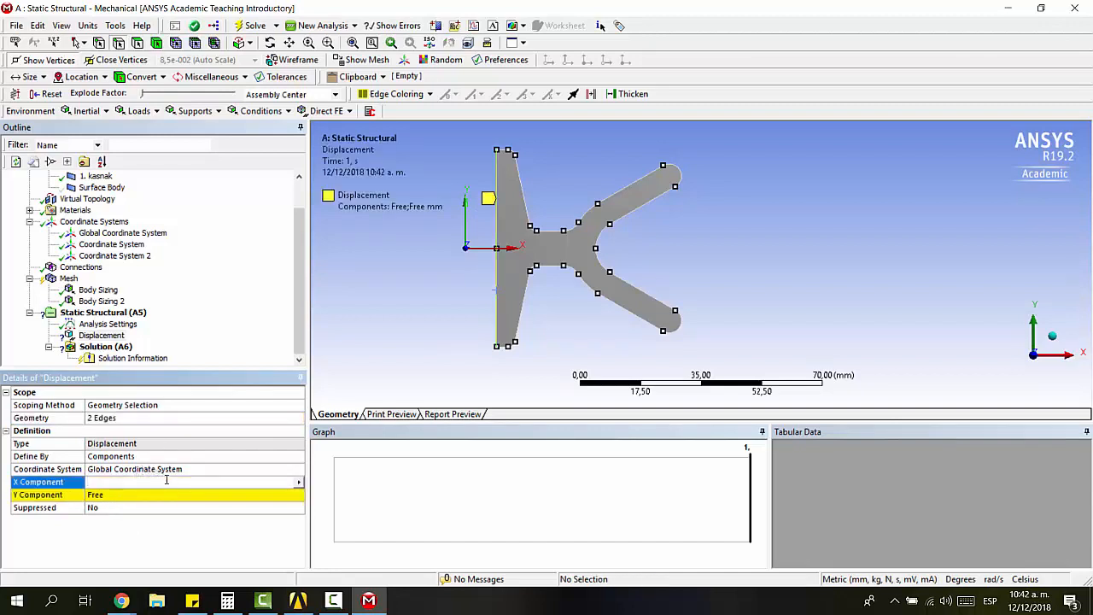
text(0)
click(149, 495)
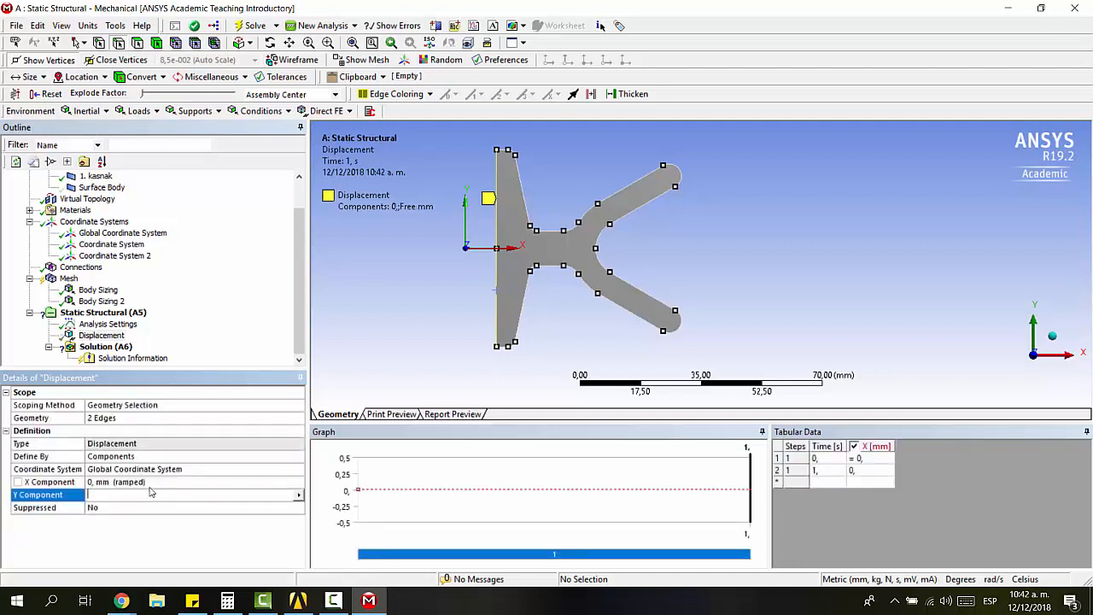
click(148, 485)
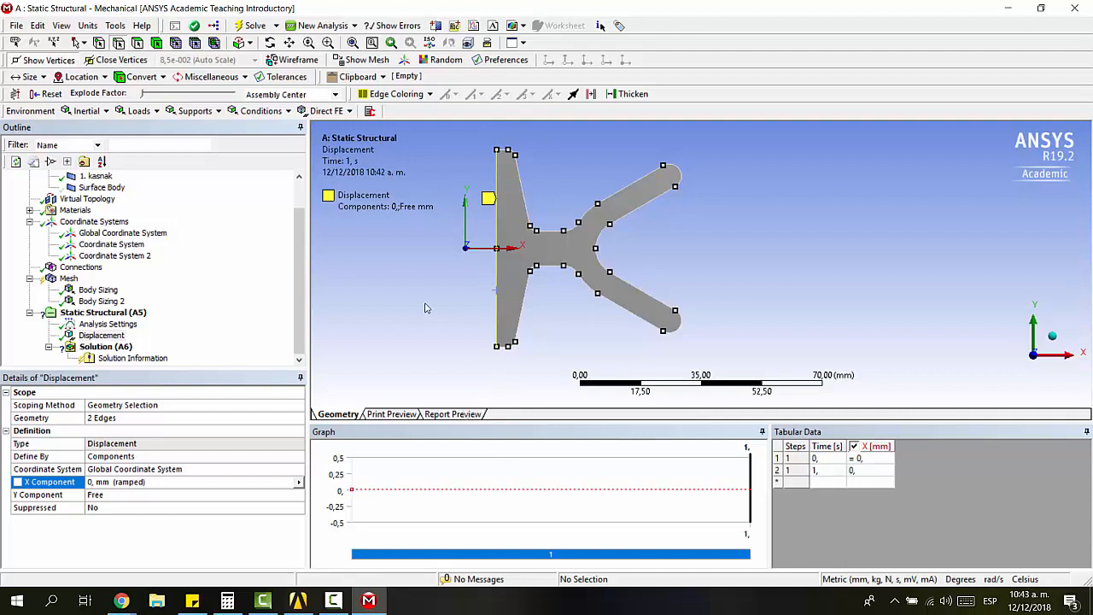
Step: Add a second Displacement support scoped to the midpoint vertex of the split vertical hub edge
scroll(502, 253, down, 2)
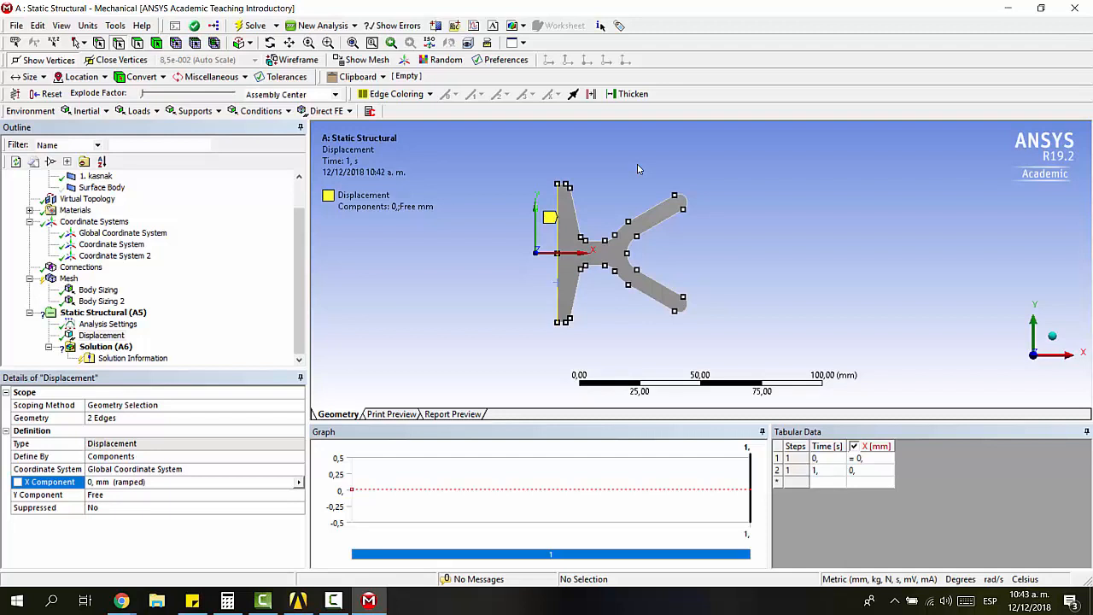
scroll(562, 256, up, 3)
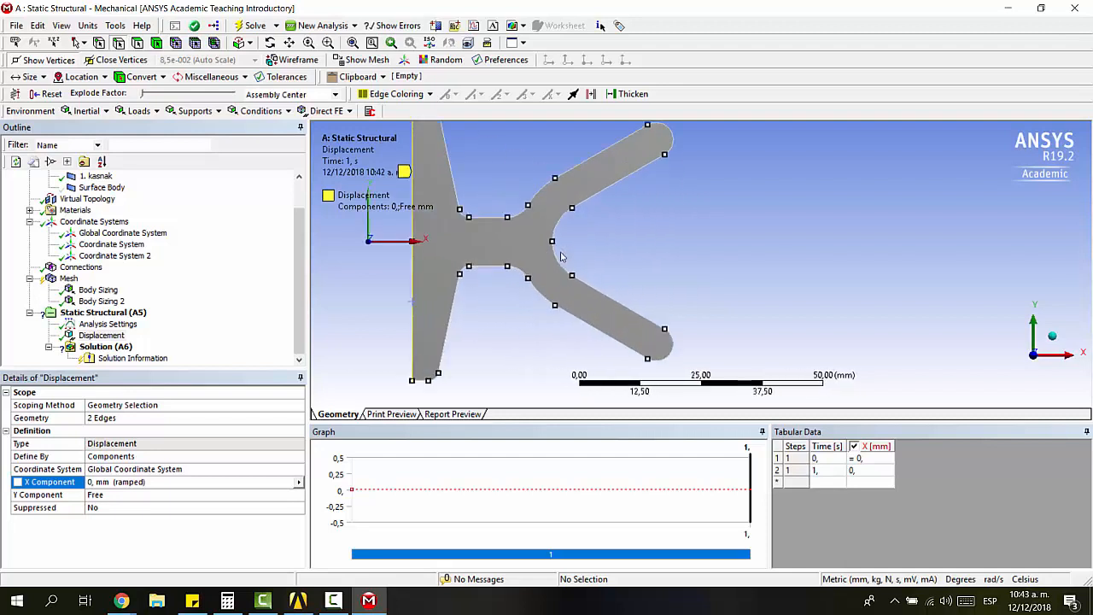
scroll(560, 254, up, 1)
scroll(555, 243, down, 1)
ctrl+middle_drag(566, 244, 684, 293)
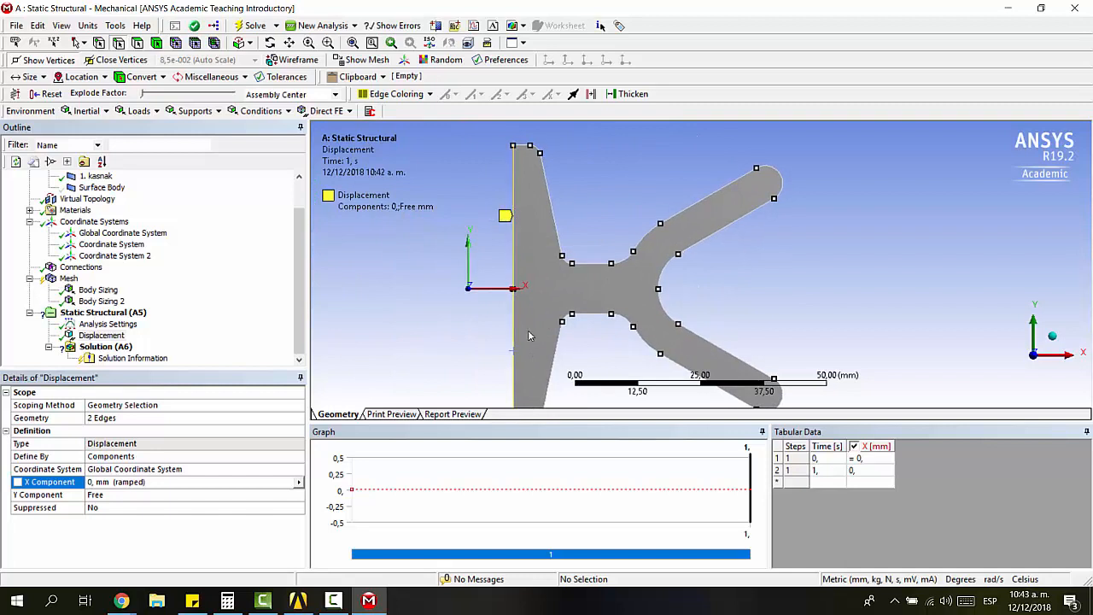
ctrl+middle_drag(589, 247, 601, 200)
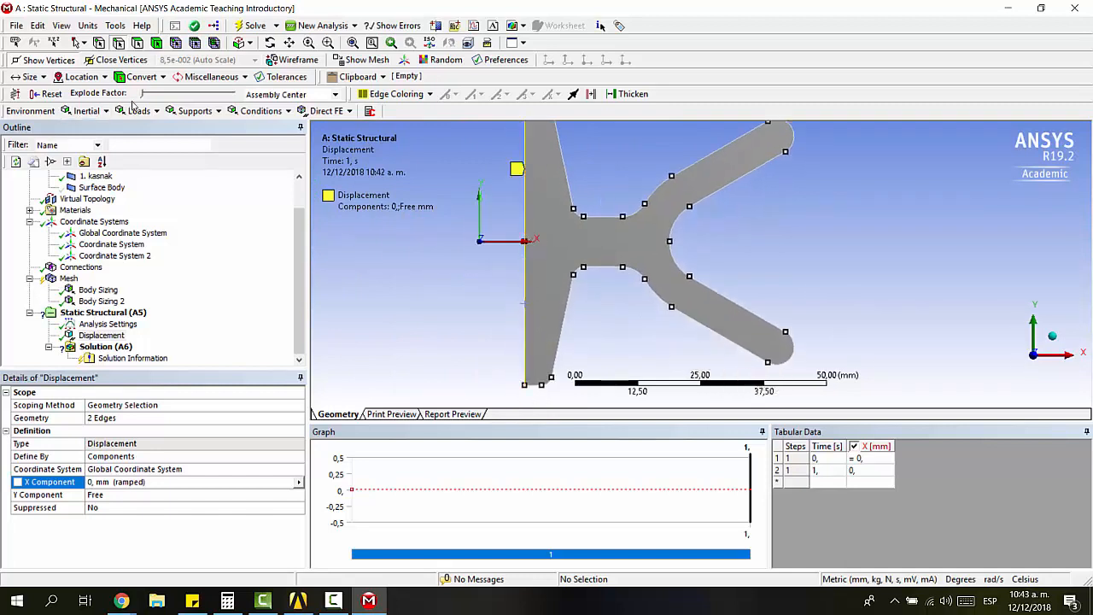
click(175, 111)
click(84, 112)
click(182, 113)
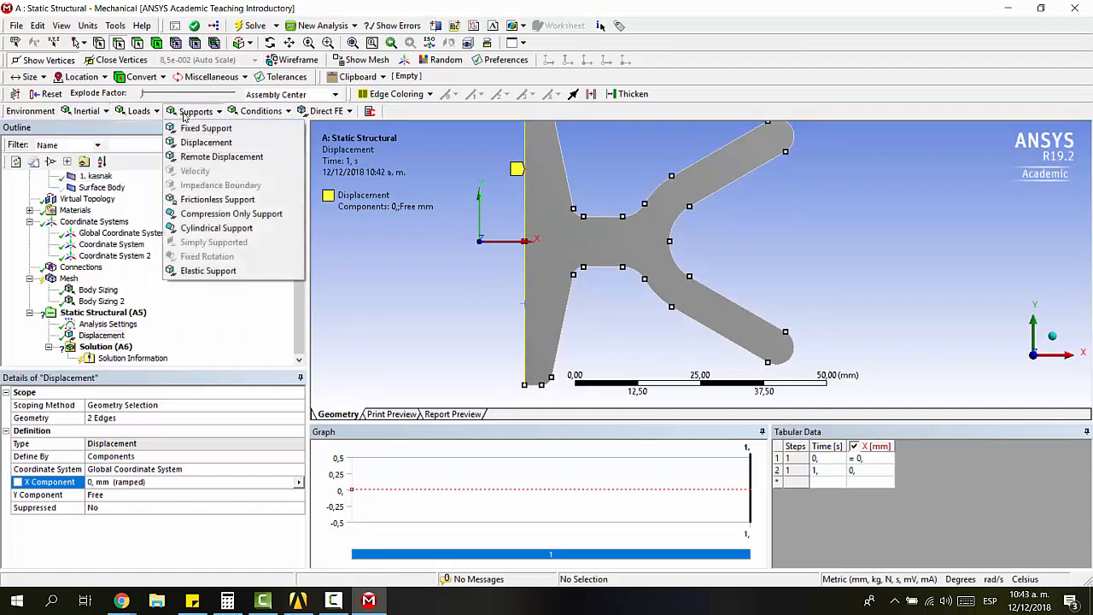
click(192, 139)
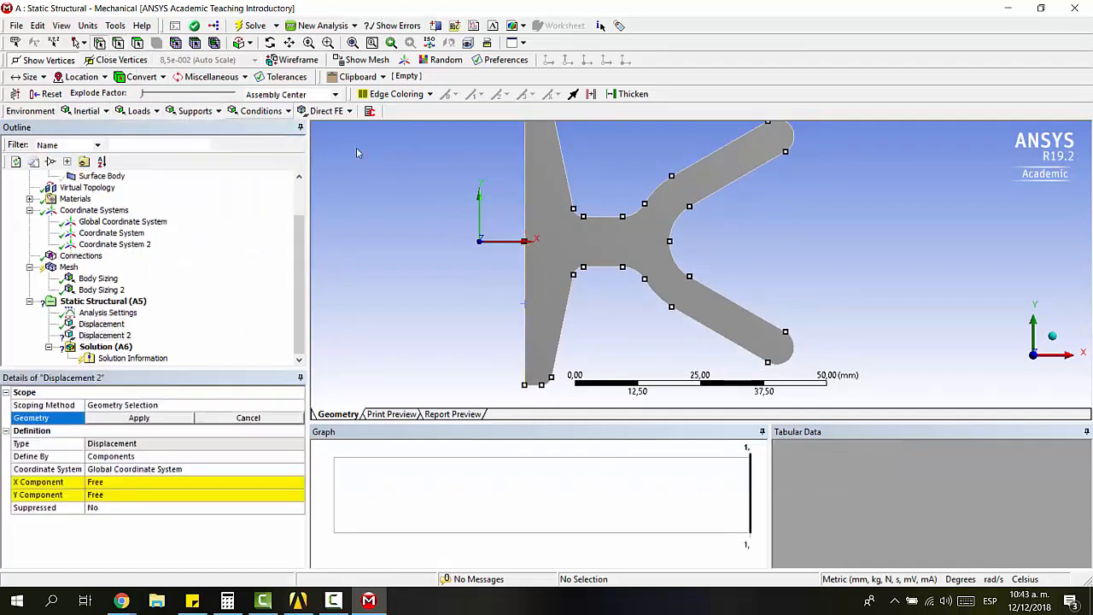
click(527, 241)
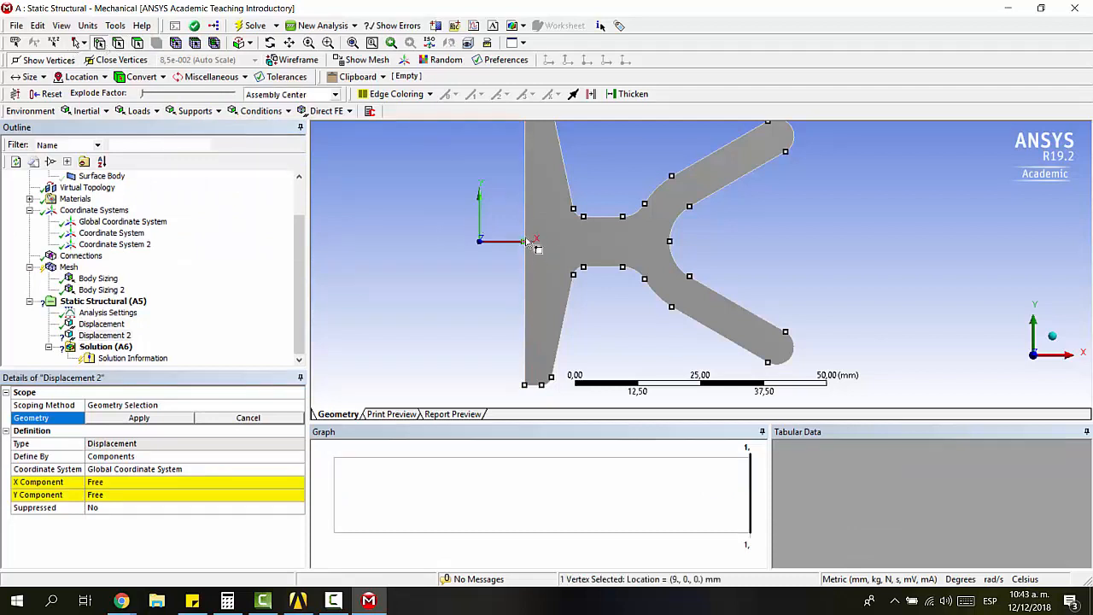
click(154, 417)
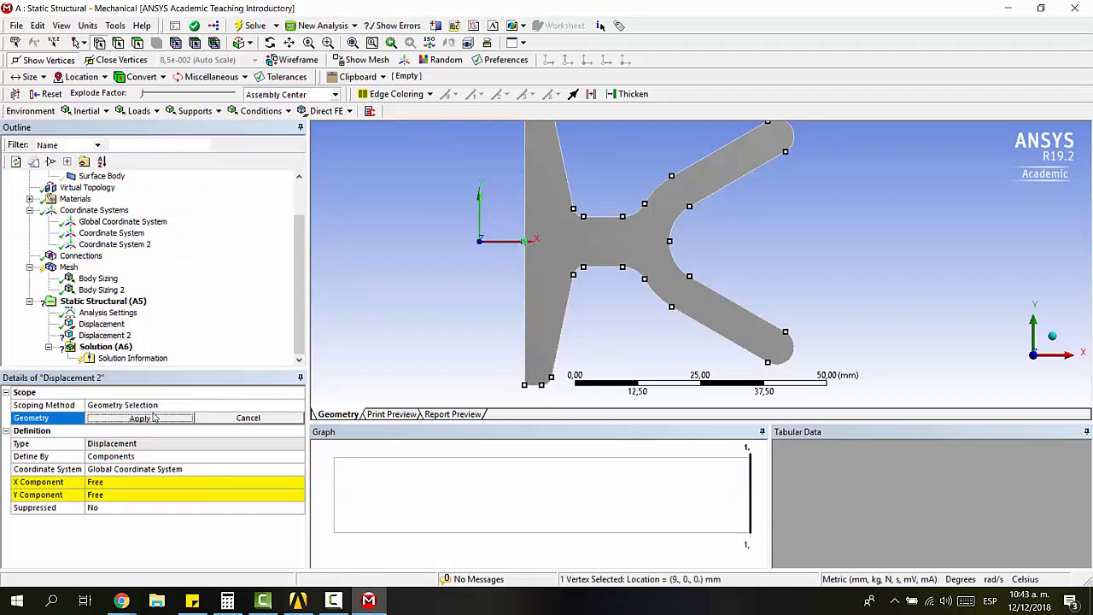
Step: Set the X and Y components of the midpoint vertex displacement to 0 mm
click(157, 485)
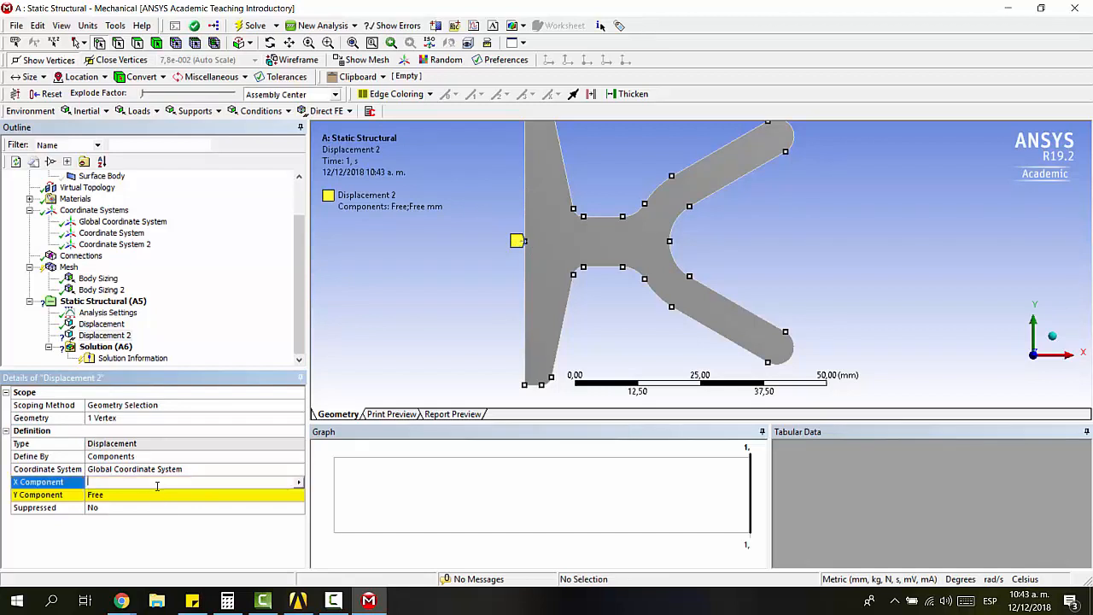
text(0)
click(147, 495)
text(0)
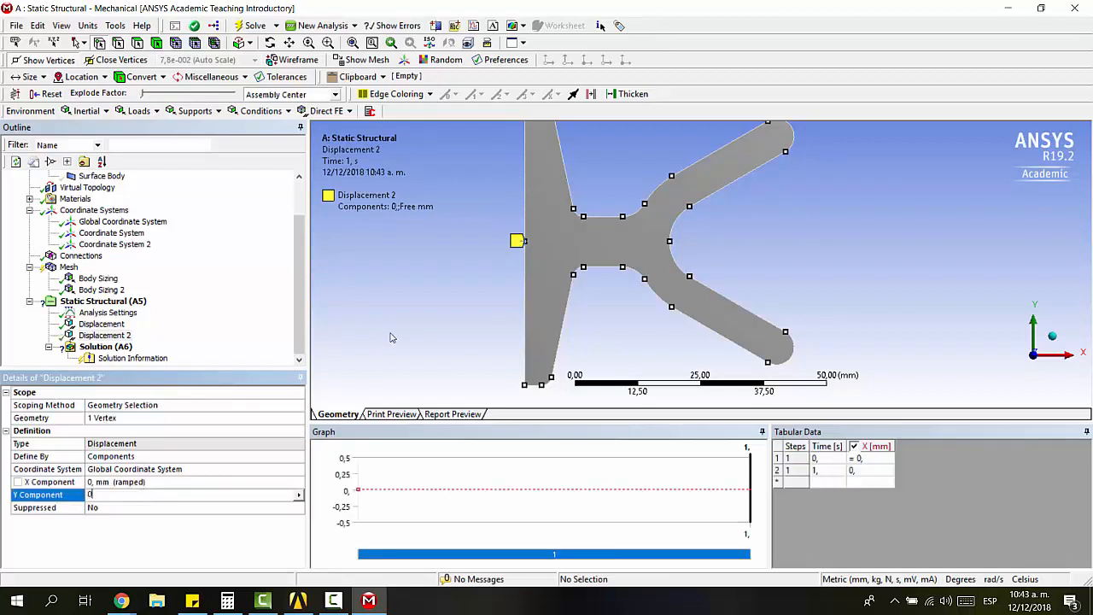
click(391, 334)
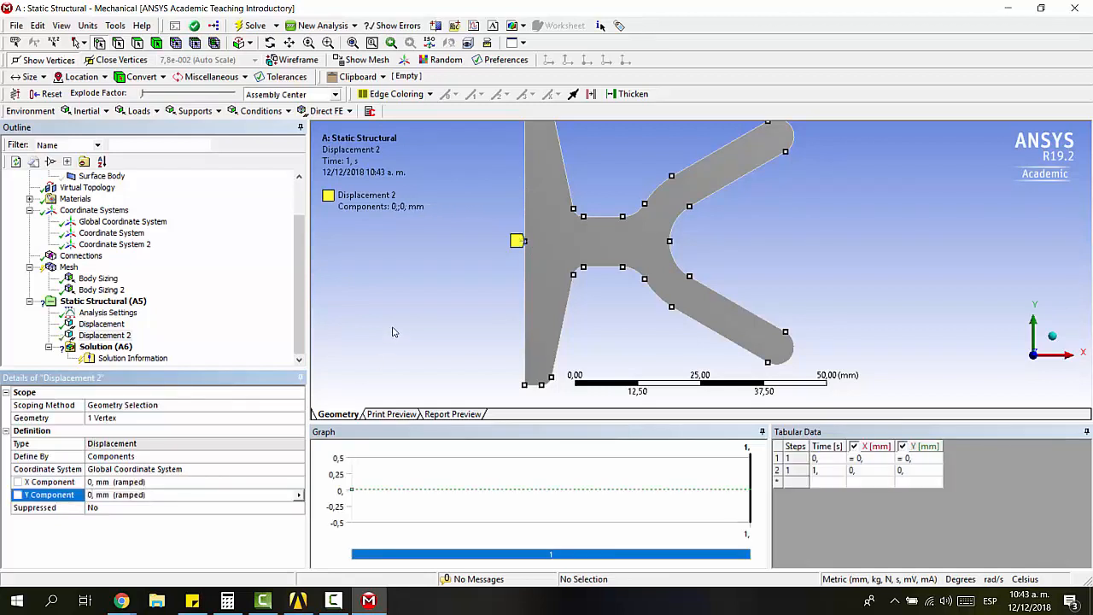
Step: Change the X component of the midpoint vertex displacement to Free
click(102, 483)
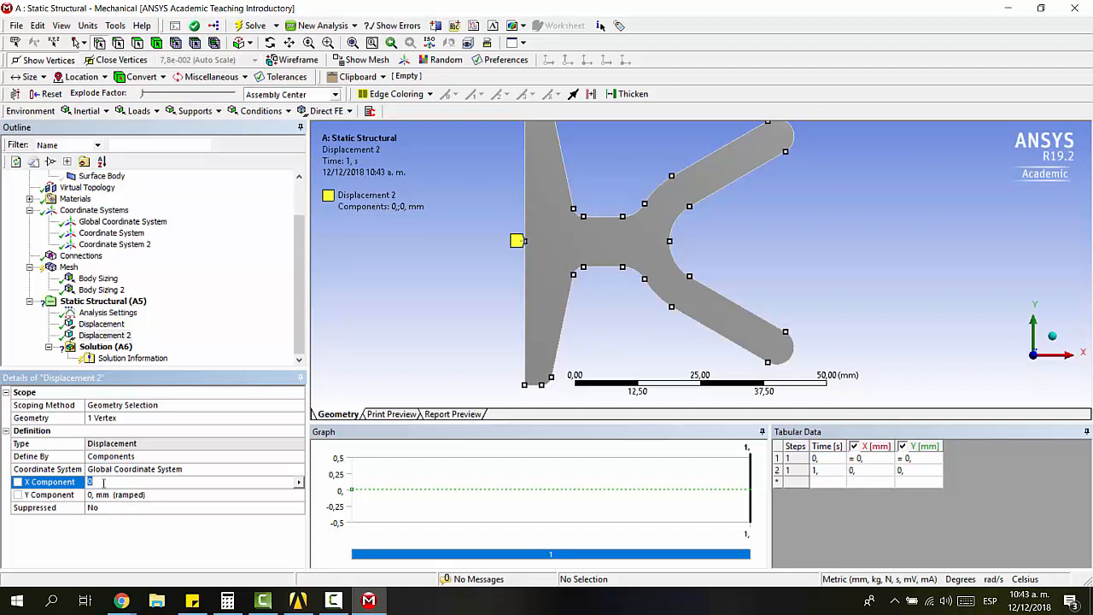
text(fi)
key(Return)
click(299, 482)
click(333, 560)
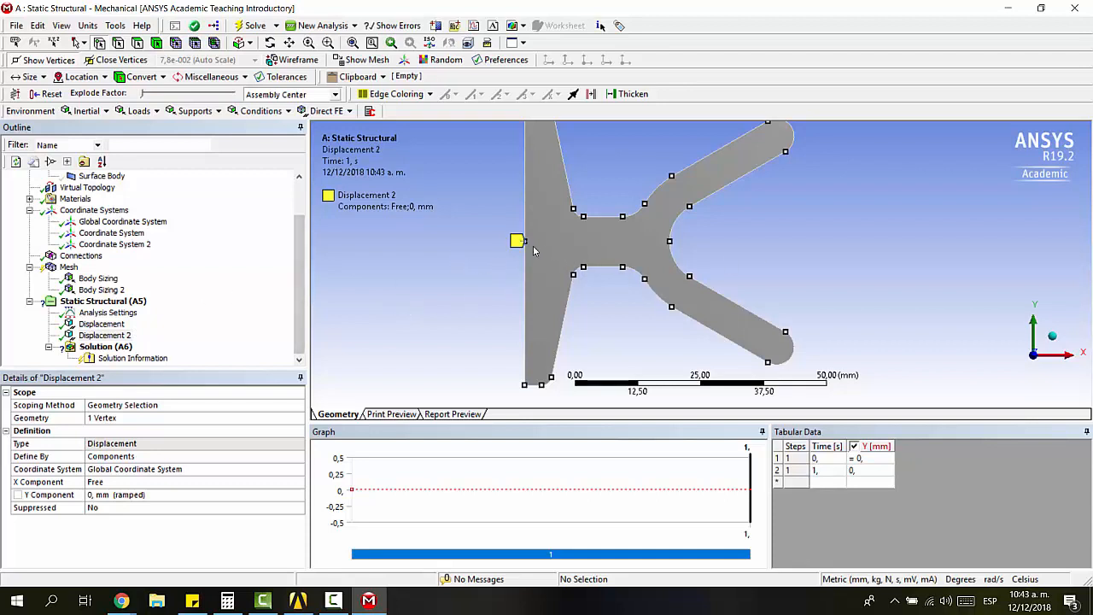
Step: Add a Force load scoped to the straight inner edge of the pulley's upper fork arm
scroll(571, 245, down, 3)
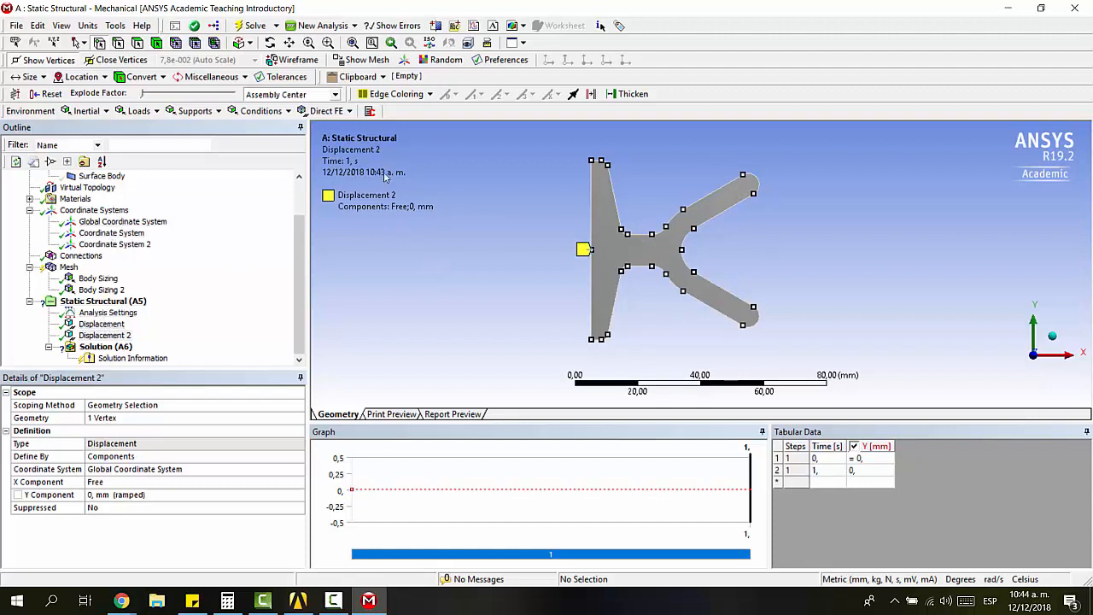
click(139, 111)
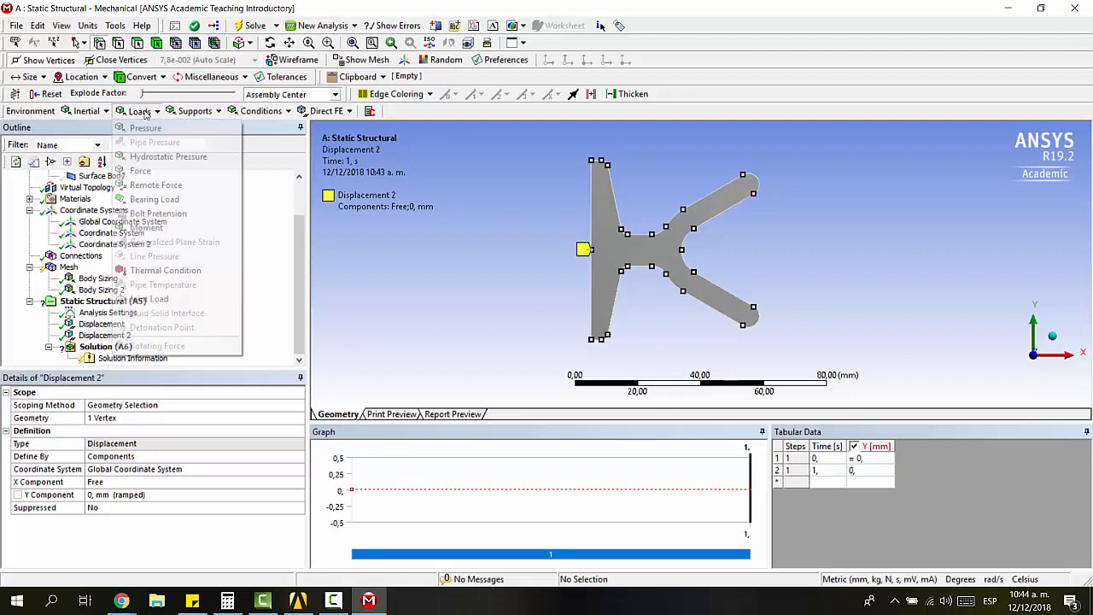
click(145, 171)
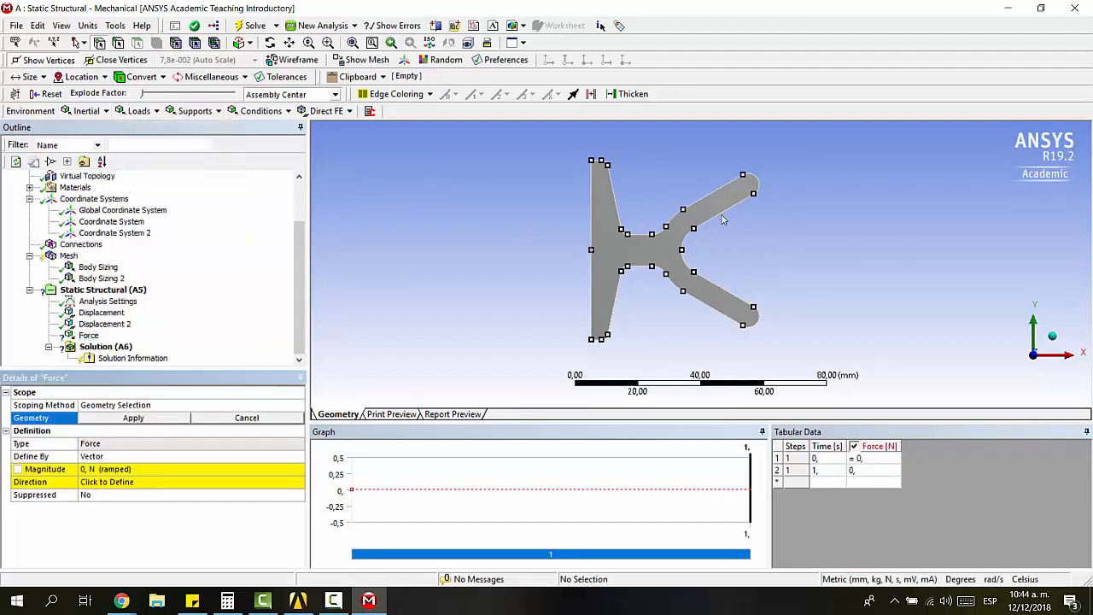
click(118, 43)
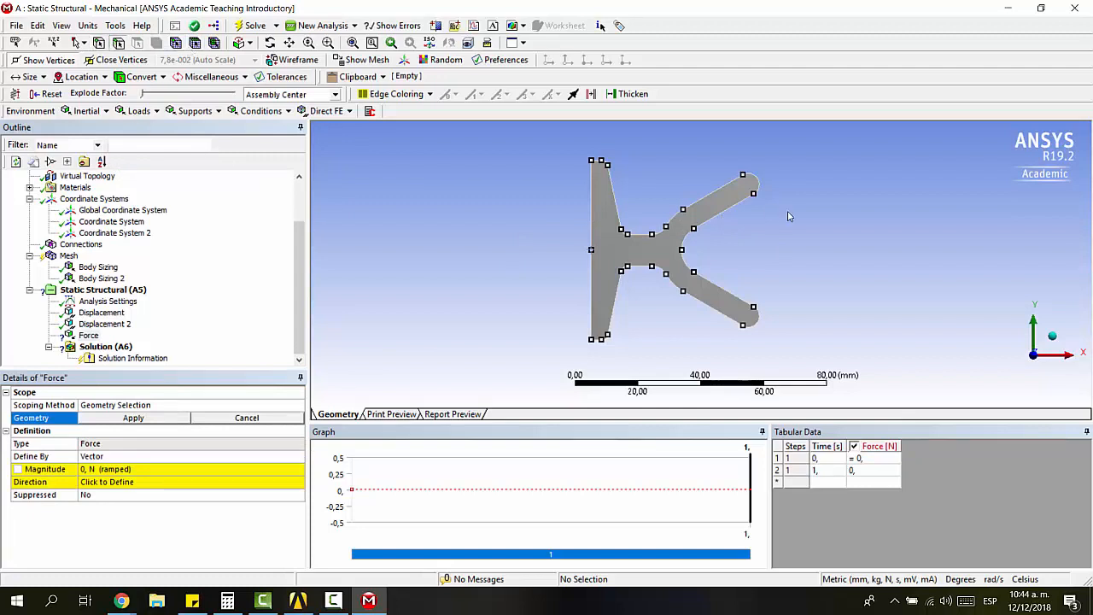
click(724, 214)
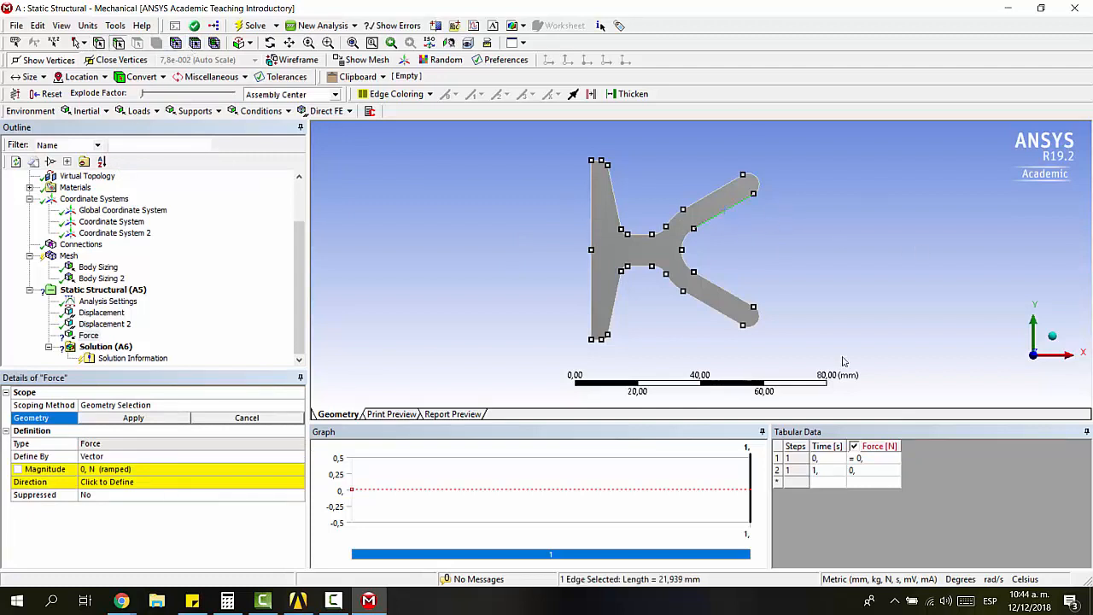
click(134, 418)
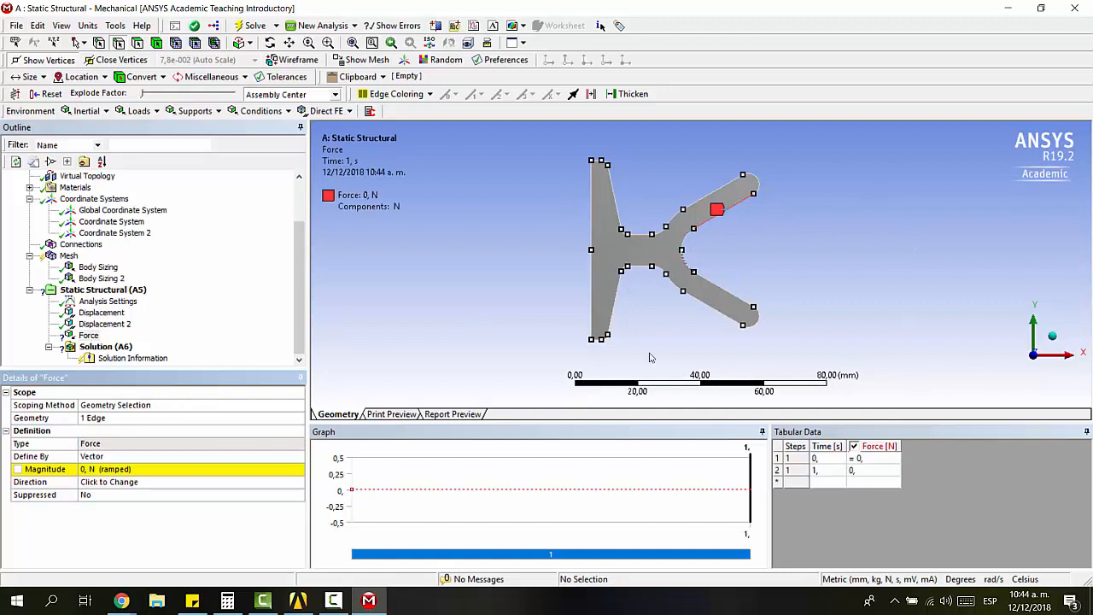
Step: Define the upper fork arm's force by Components instead of by Vector
click(128, 456)
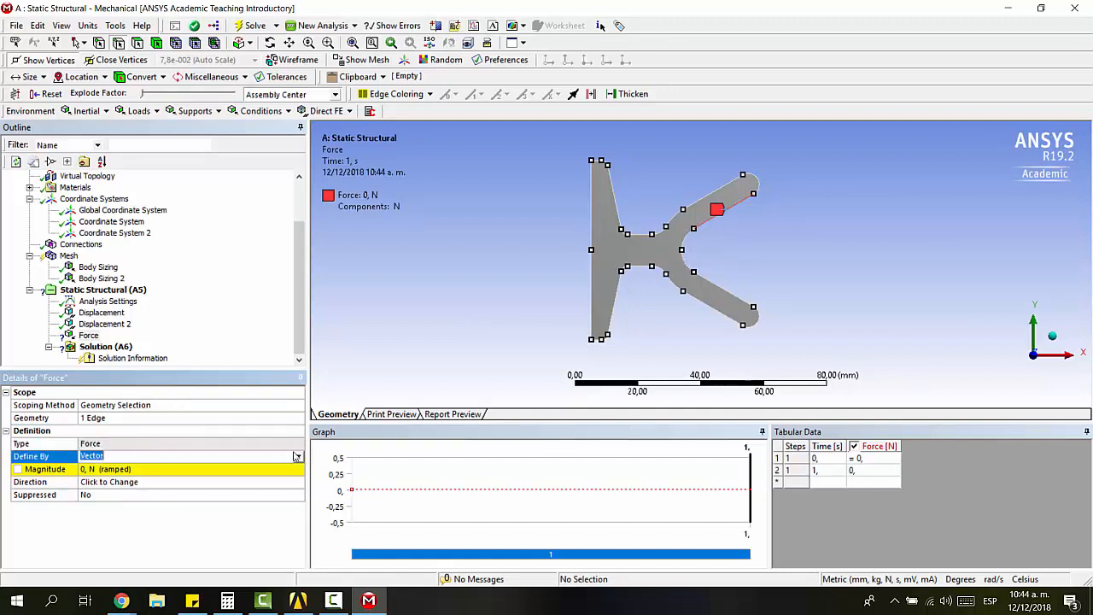
click(295, 458)
click(262, 467)
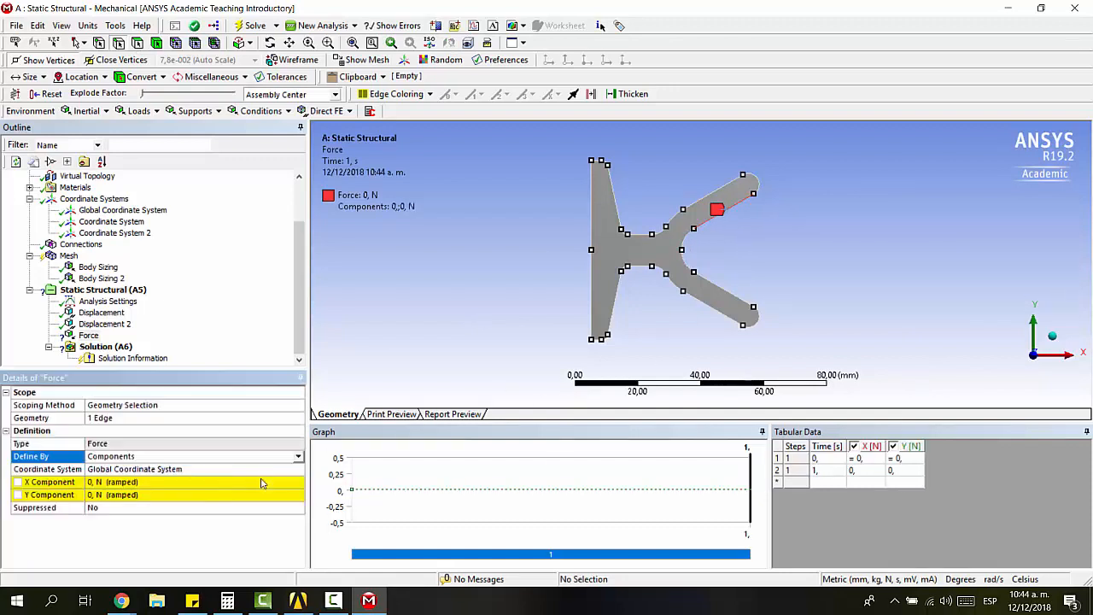
Step: Reference the upper arm's force to the local Coordinate System and set its Y component to 500 N
click(209, 469)
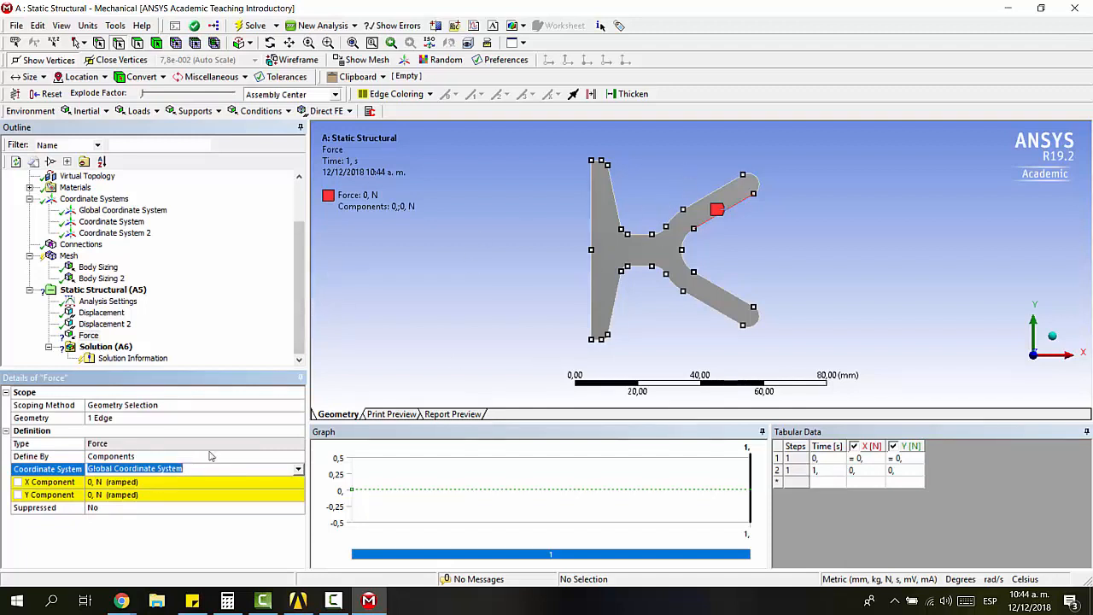
click(298, 469)
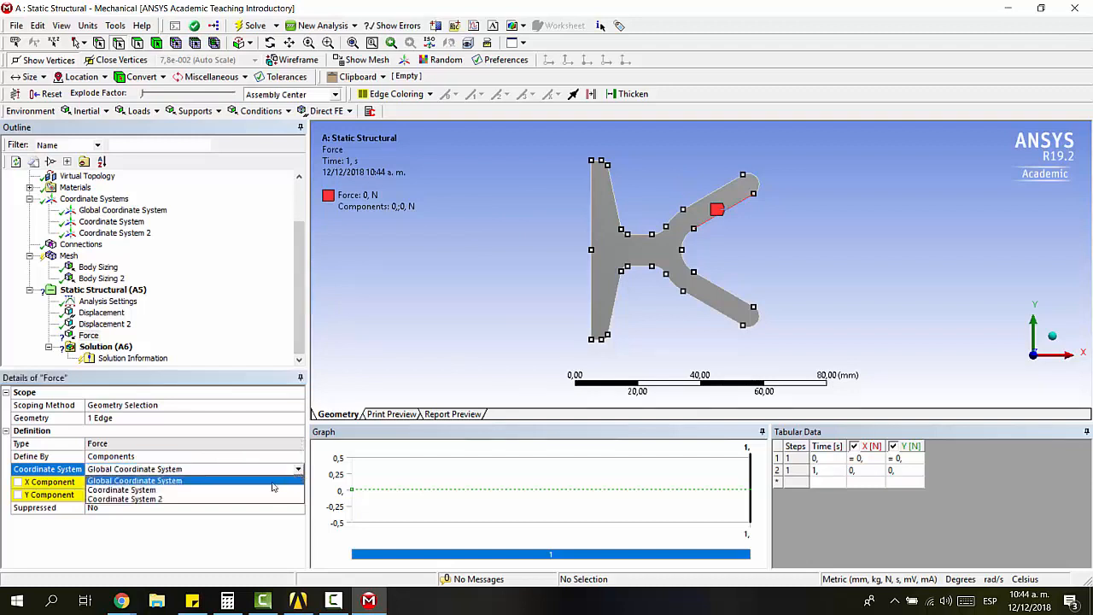
click(272, 489)
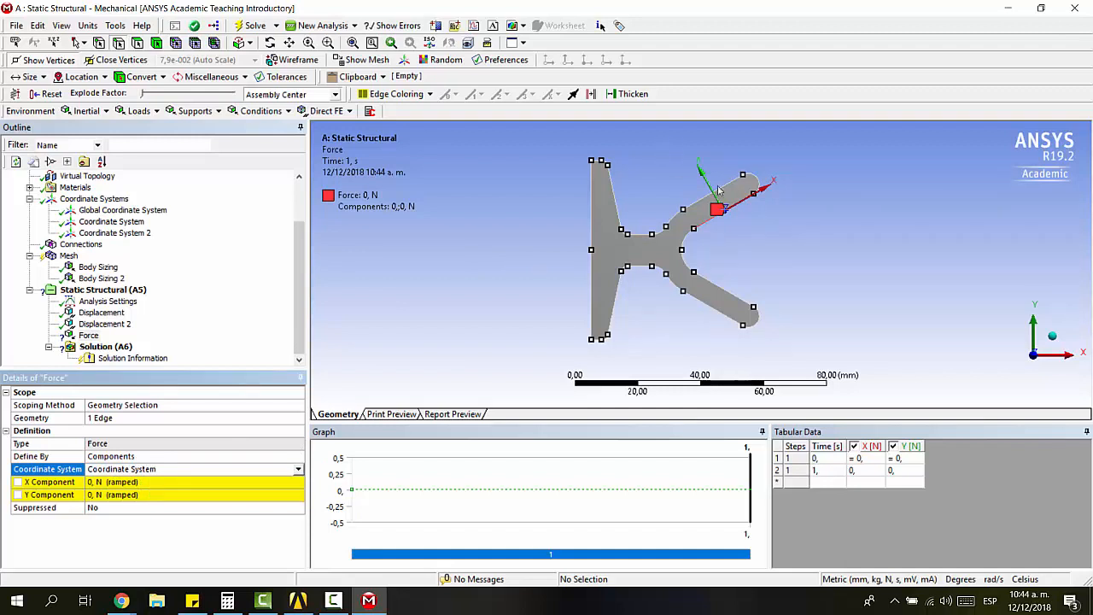
click(98, 494)
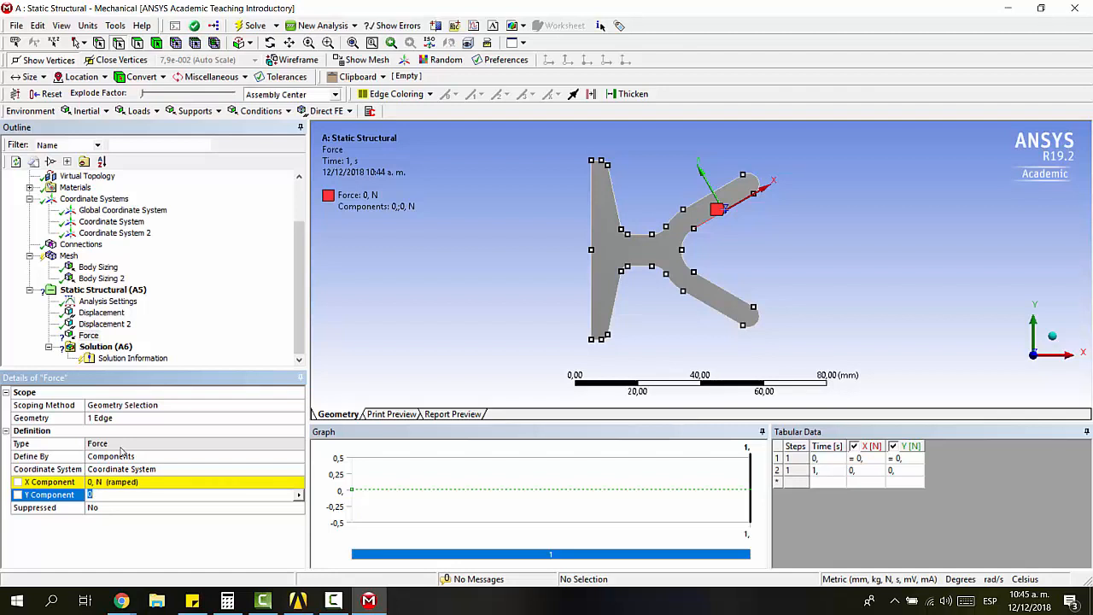
text(500)
key(Return)
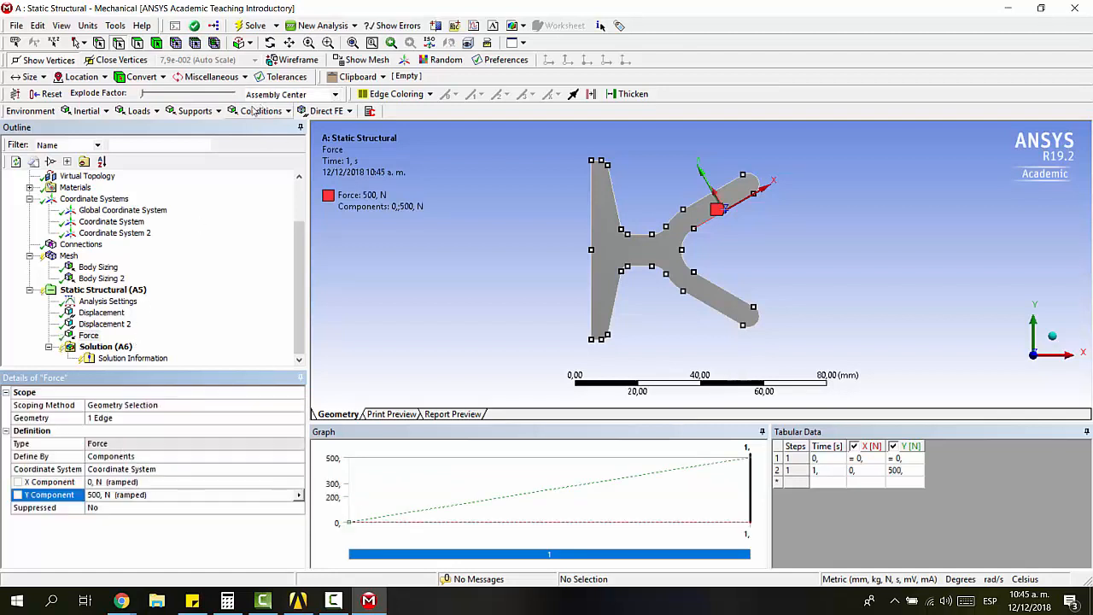
Step: Add a second Force load scoped to the straight inner edge of the pulley's lower fork arm
click(205, 112)
click(138, 111)
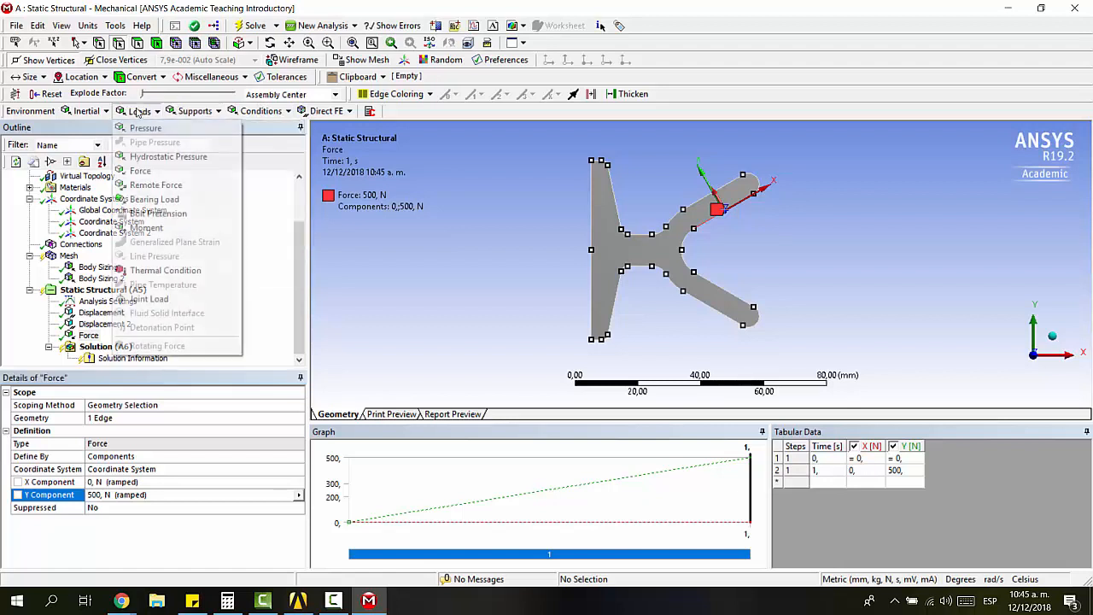
click(153, 170)
click(724, 288)
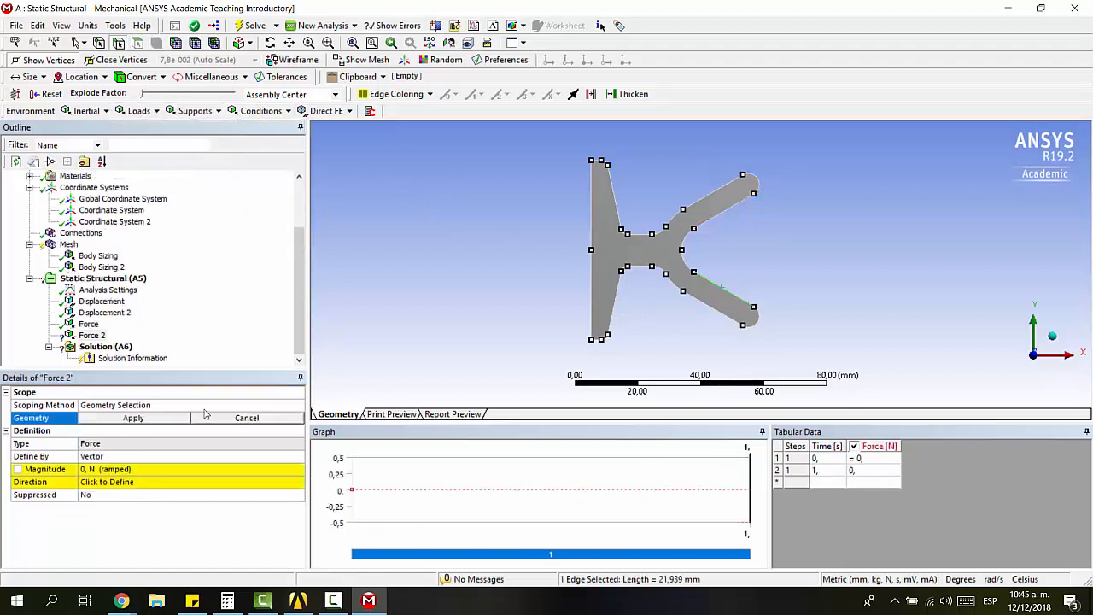
click(171, 417)
Step: Define the lower fork arm's force by Components with a Y component of -500 N
click(138, 456)
click(298, 459)
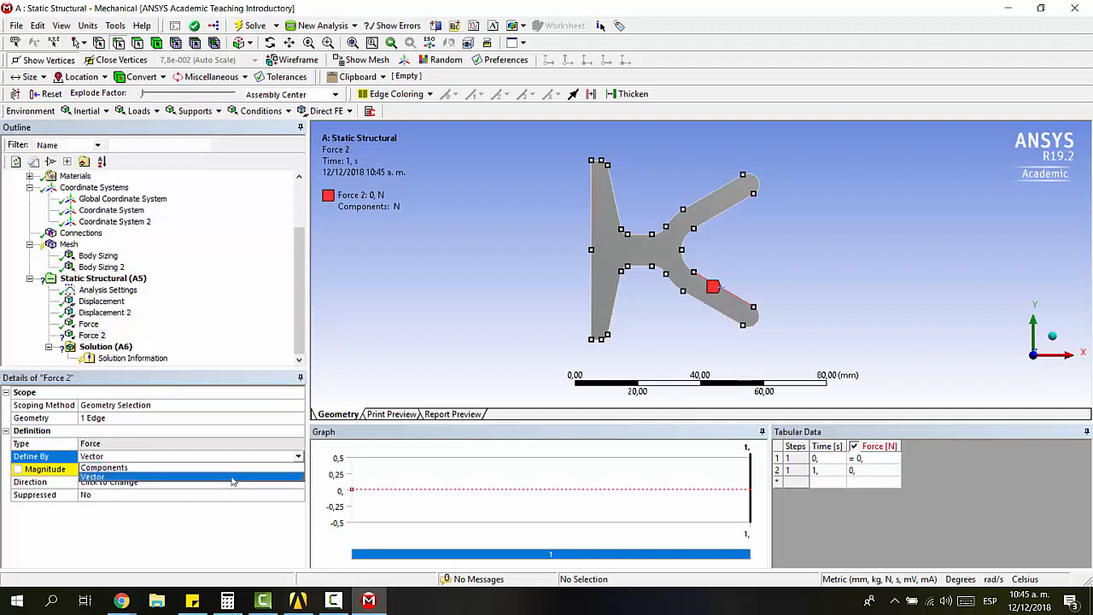
click(111, 481)
click(95, 496)
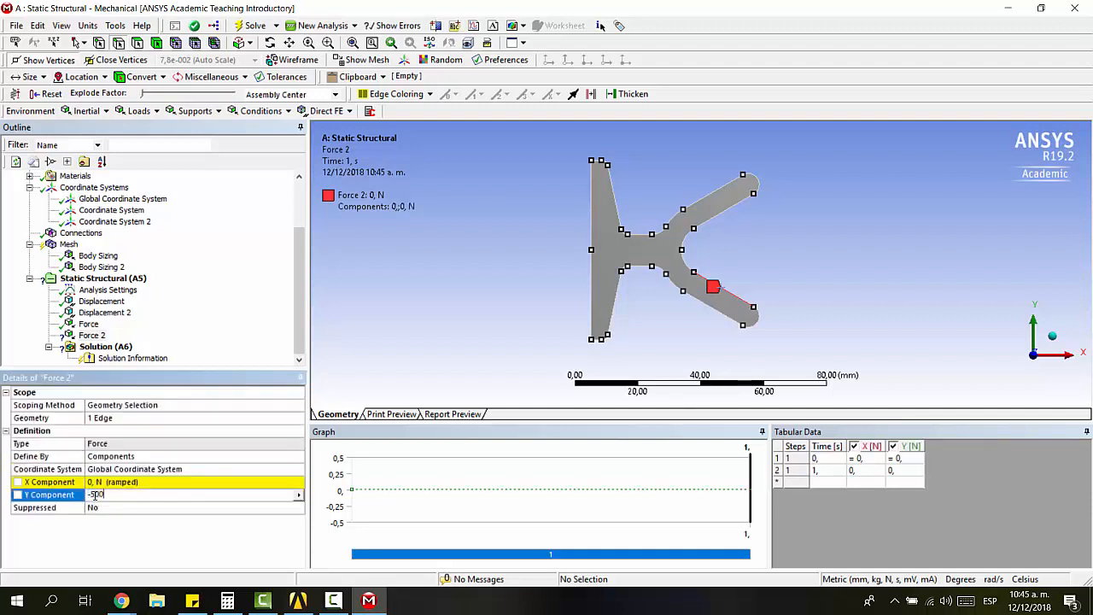
key(Return)
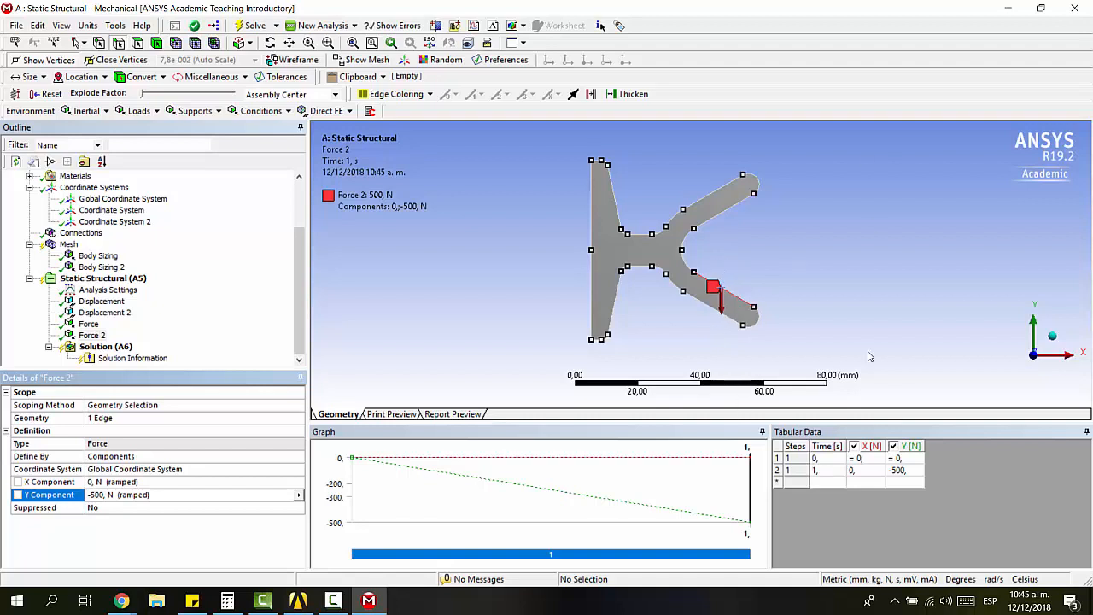
Step: Reference the lower arm's force to Coordinate System 2 and display all supports and loads together on the model
click(122, 470)
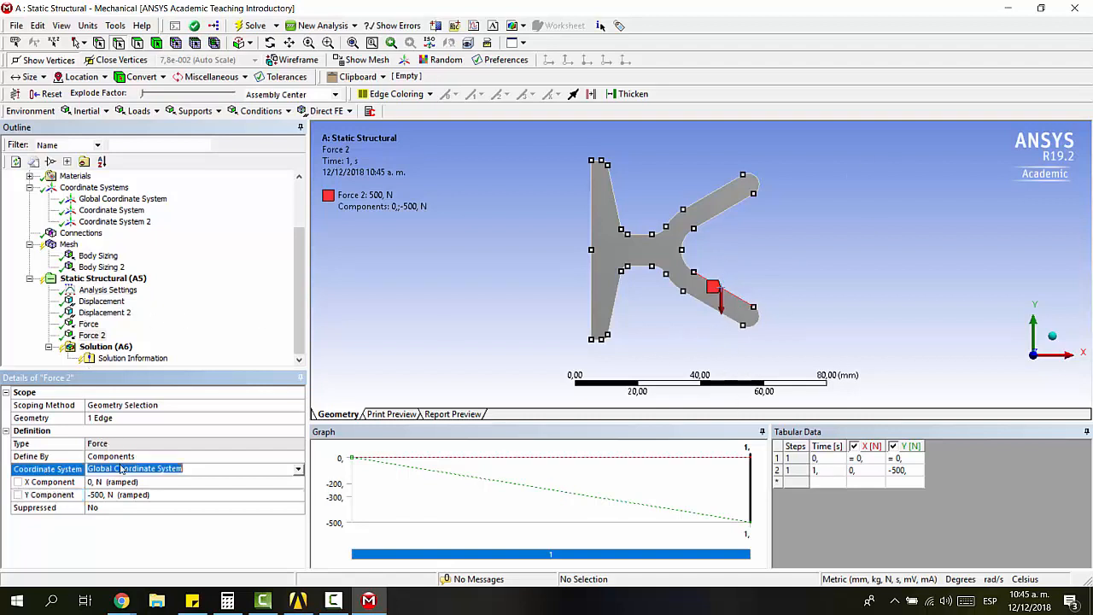
click(275, 470)
click(200, 501)
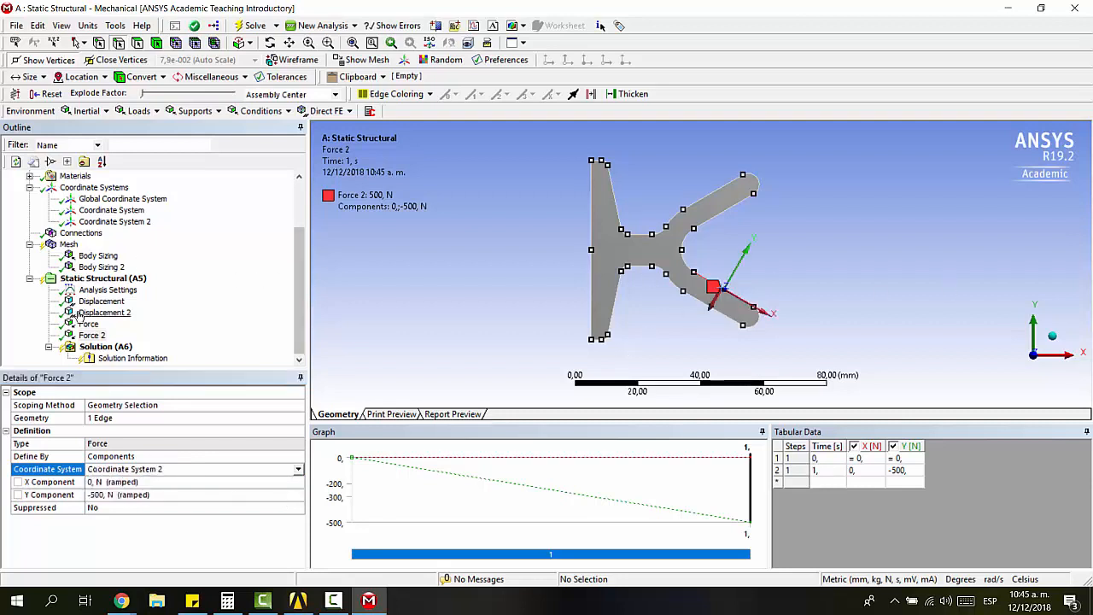
click(102, 278)
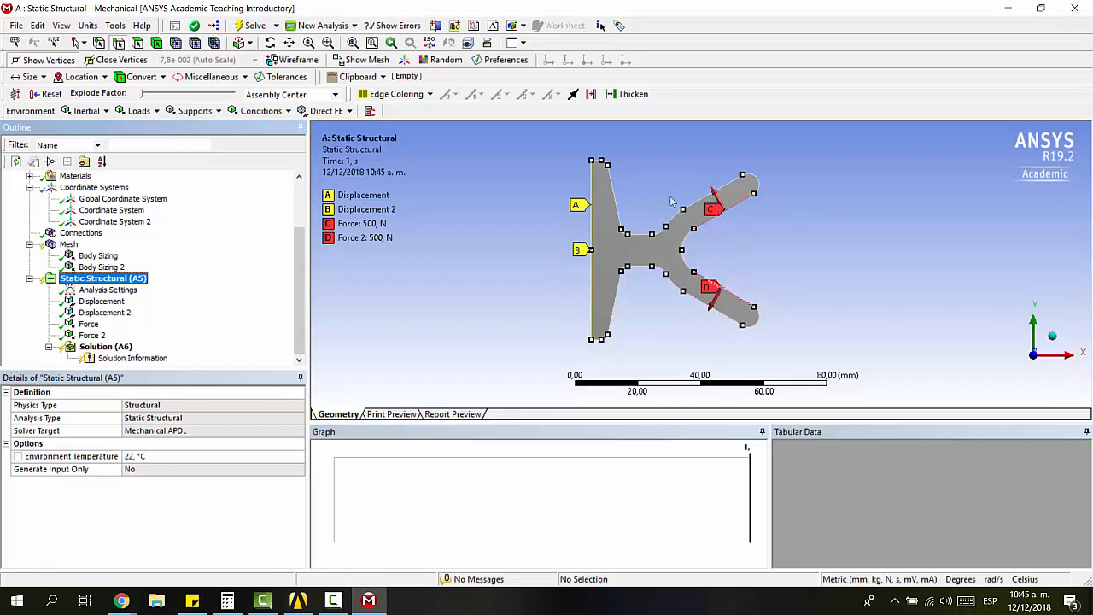
click(111, 285)
Step: Add Total Deformation and Equivalent (von-Mises) Stress results to the solution and solve the analysis
click(105, 346)
click(79, 111)
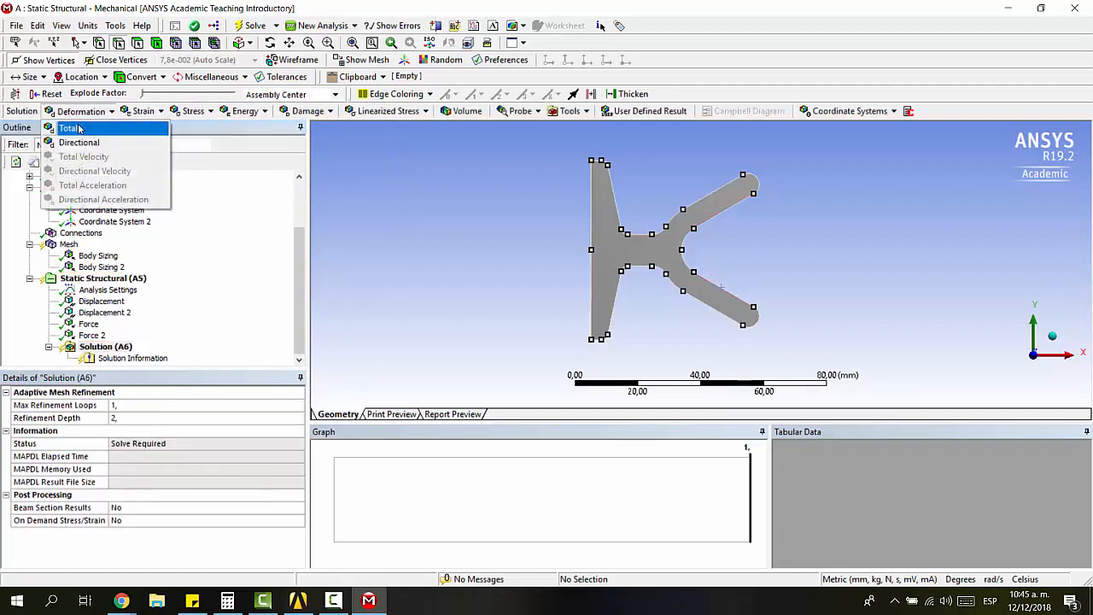
click(85, 126)
click(193, 111)
click(210, 129)
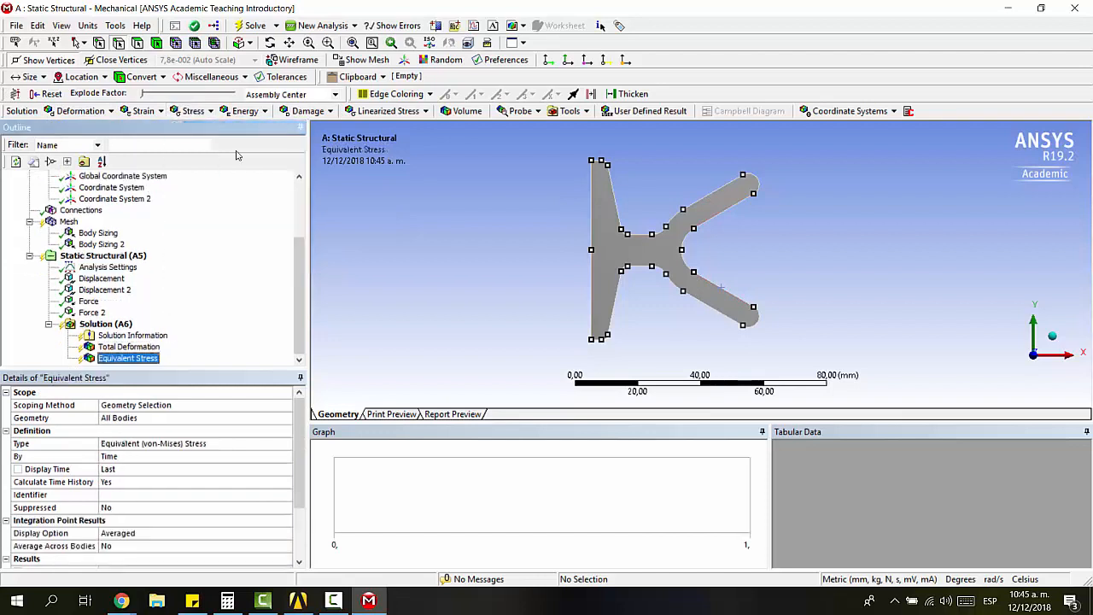
click(250, 25)
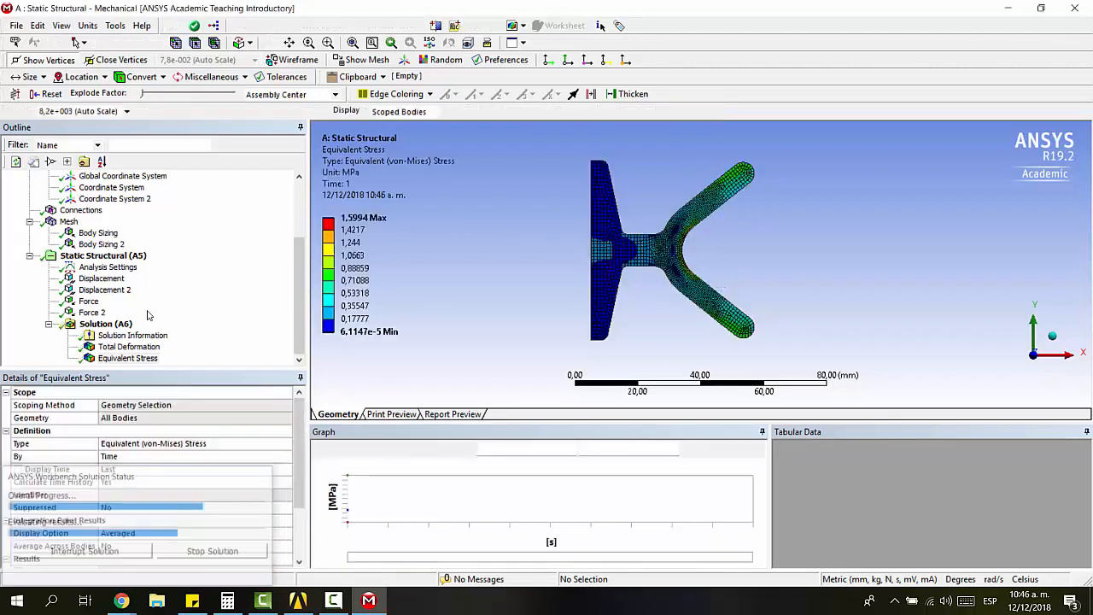
Step: Display the Total Deformation result and play its animation to examine how the fork arms deform
click(140, 347)
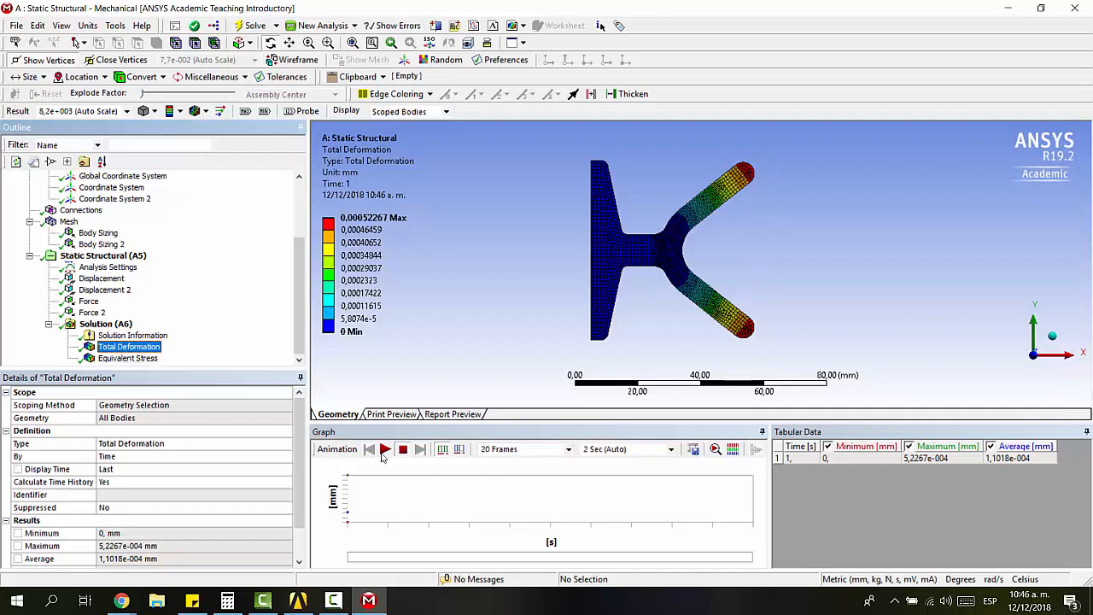
click(385, 449)
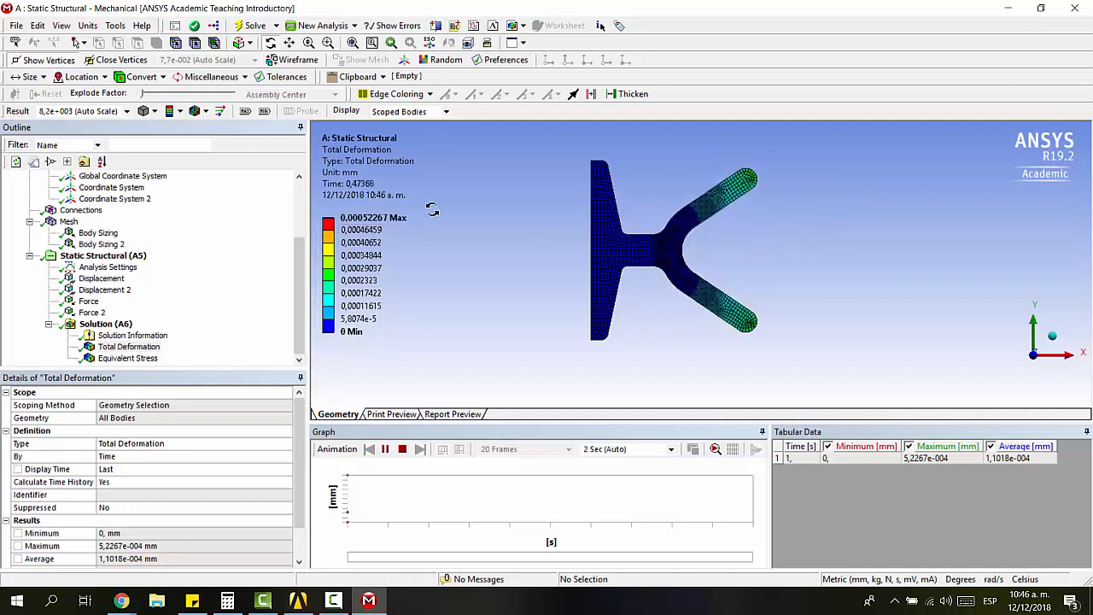
click(376, 220)
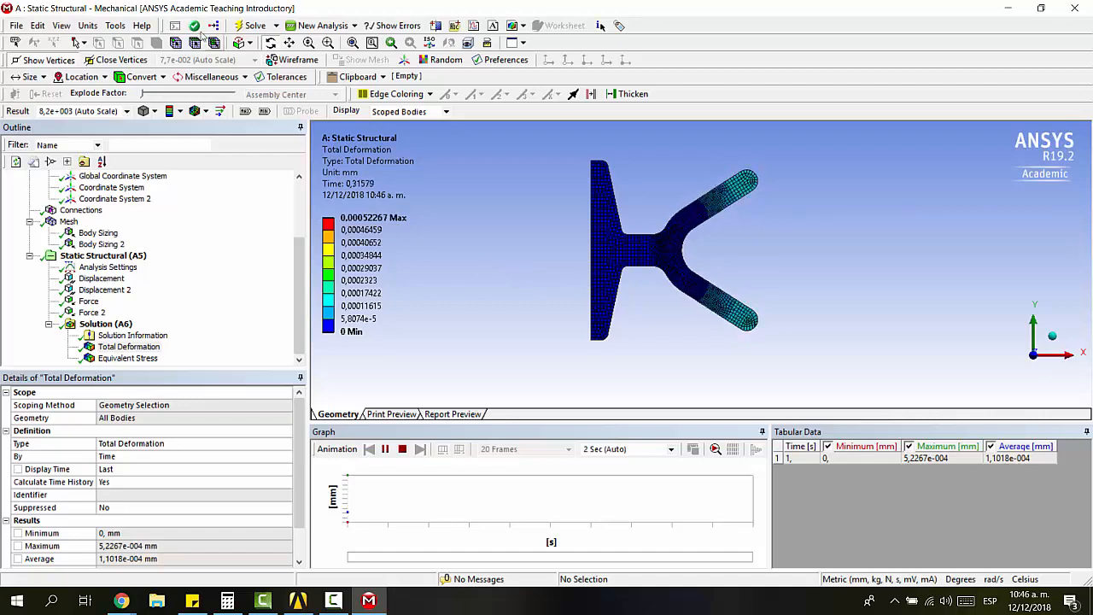
Step: Switch the units to Metric (m, kg, N, s, V, A) and back to Metric (mm, kg, N, s, mV, mA)
click(88, 25)
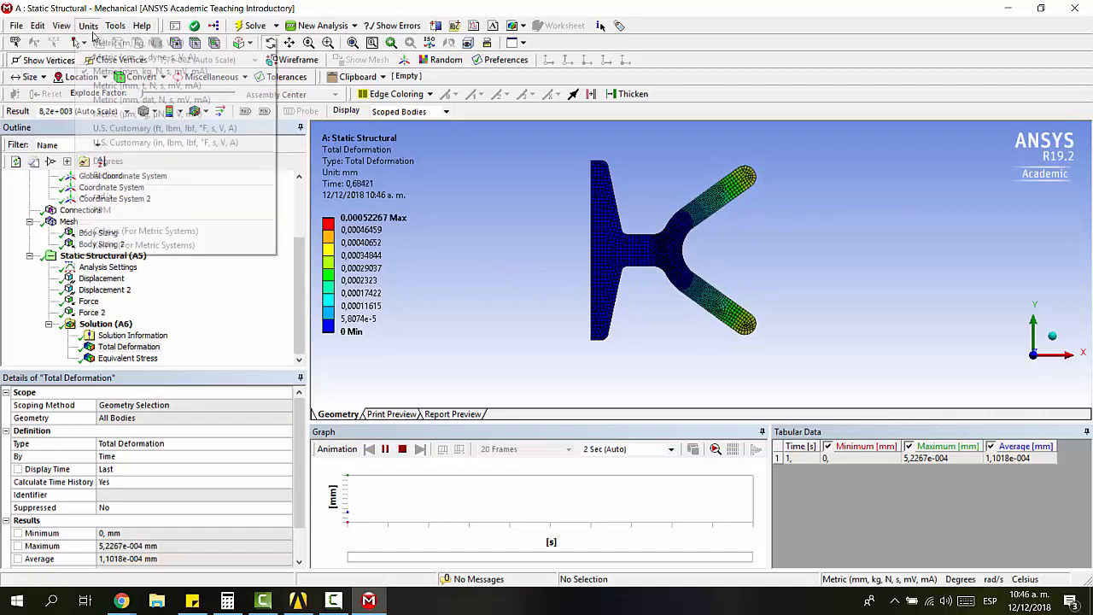
click(141, 44)
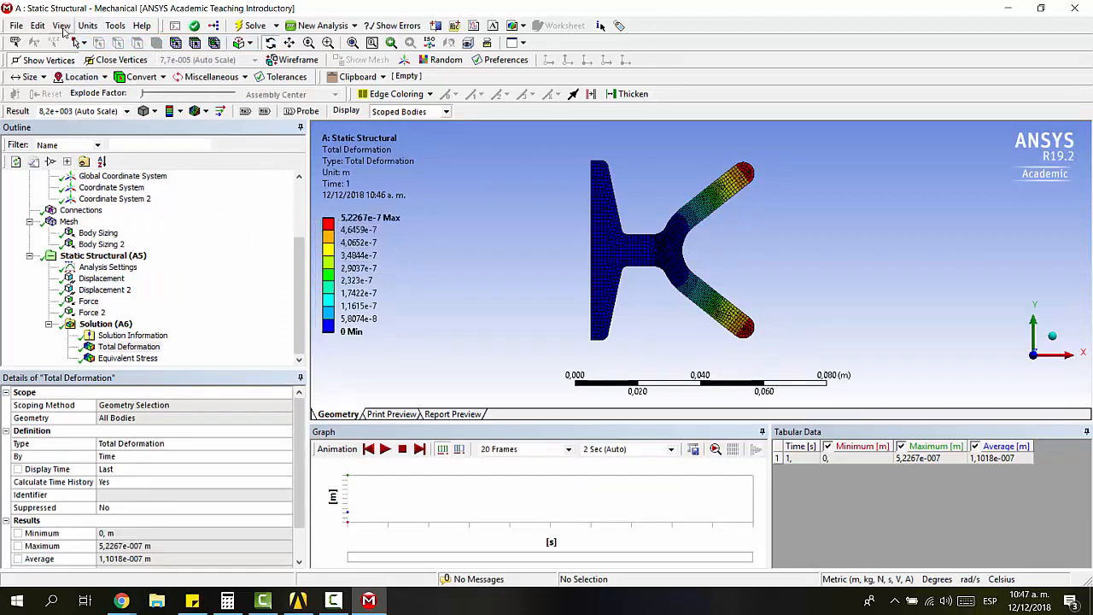
click(88, 26)
click(139, 71)
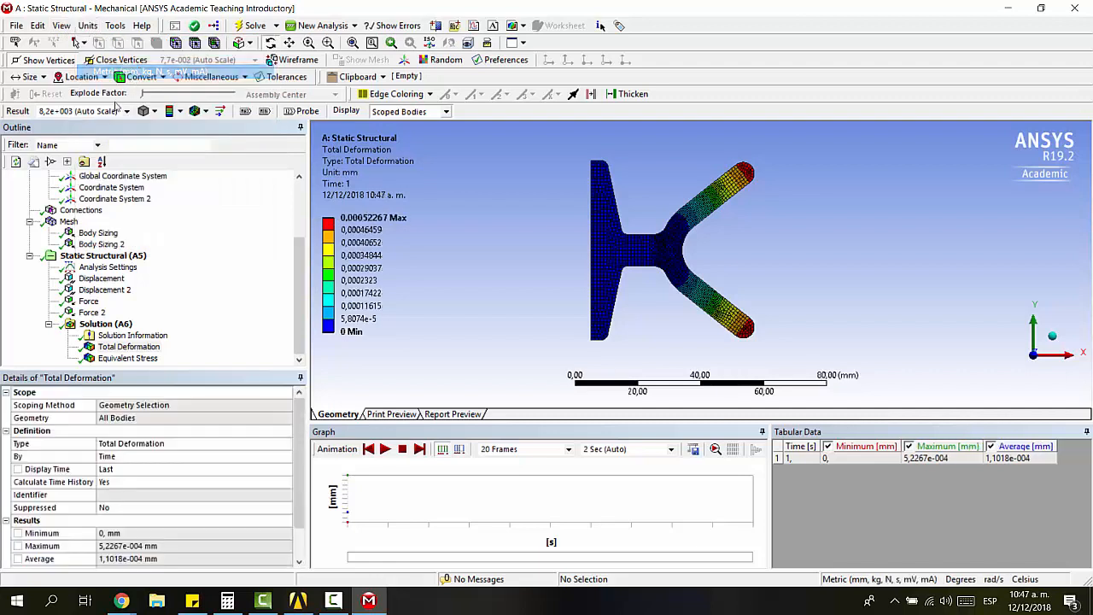
Step: Set the deformation display scale of the results to 1.0 (True Scale) and check the maximum total deformation
click(126, 111)
click(69, 134)
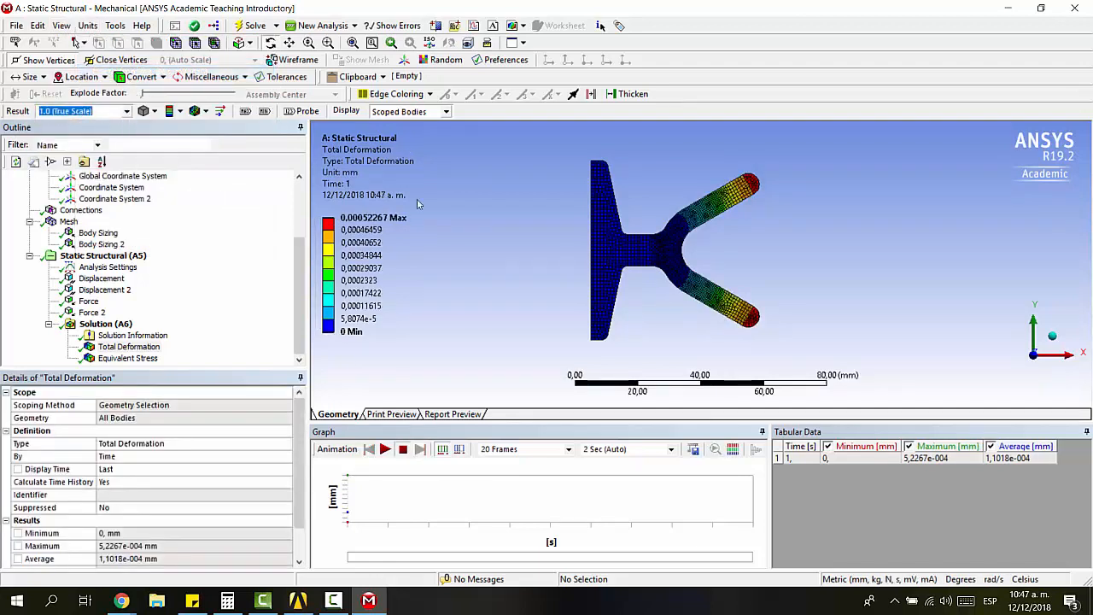
mouse_move(399, 219)
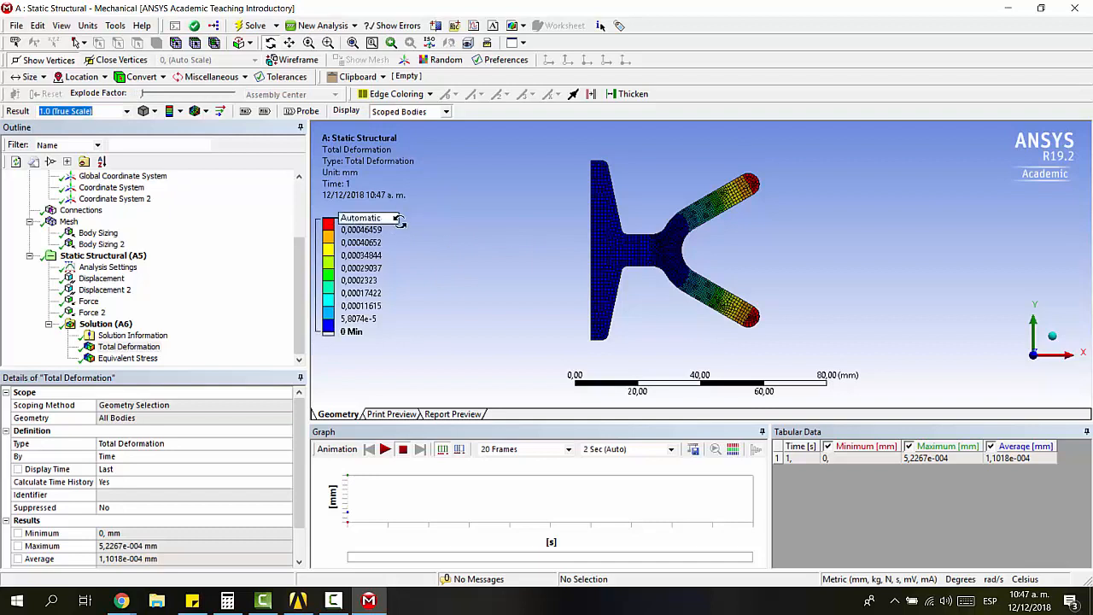
click(456, 252)
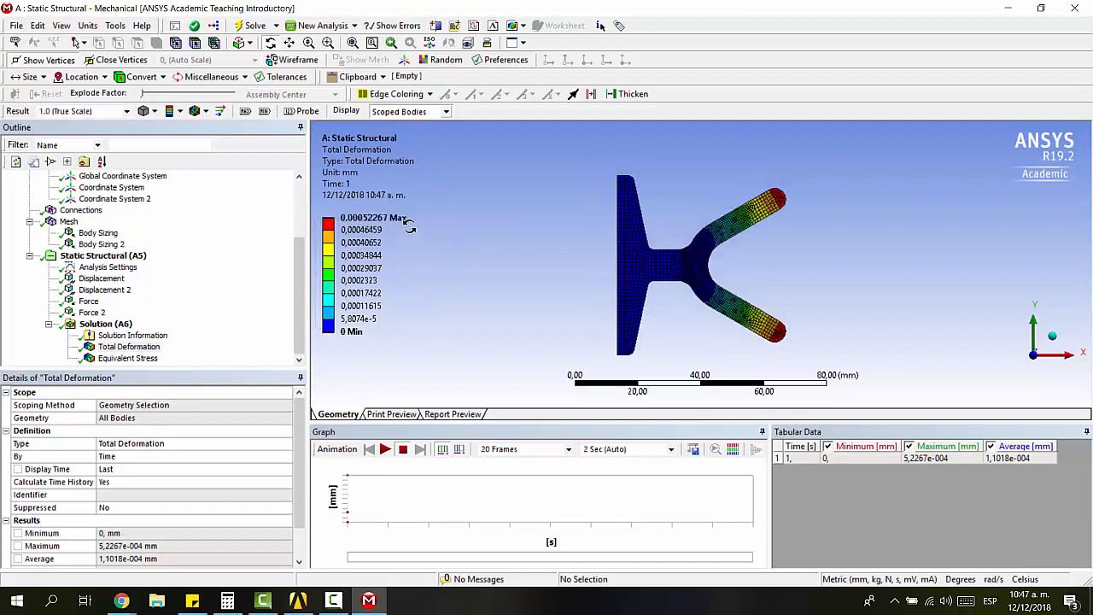
mouse_move(363, 230)
Step: Display the Equivalent Stress result around the fork junction, play its animation and stop it
click(128, 358)
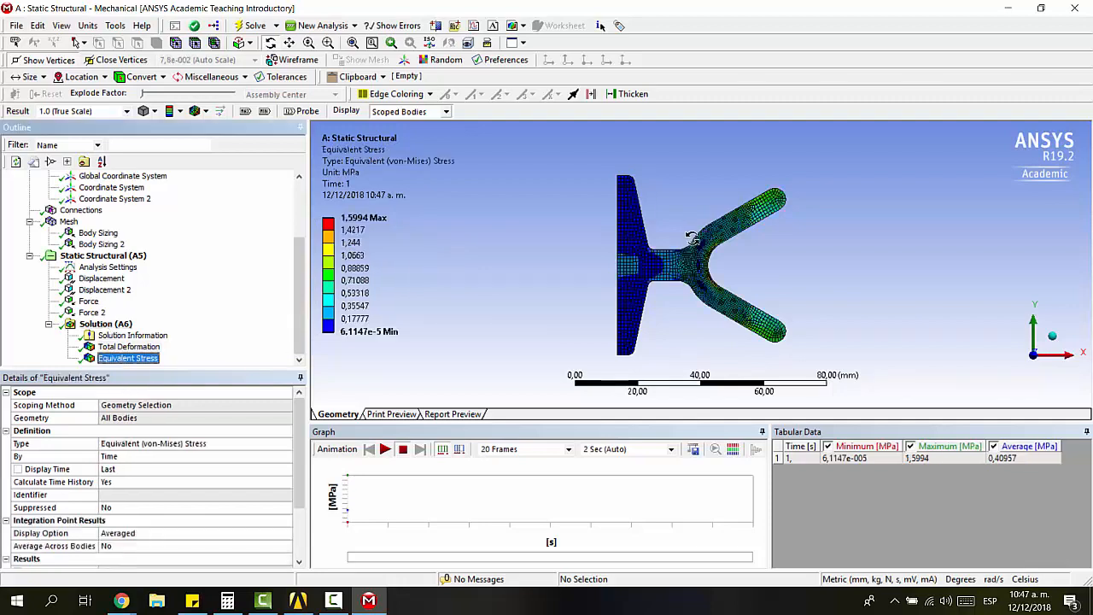
right_drag(632, 202, 740, 312)
click(385, 448)
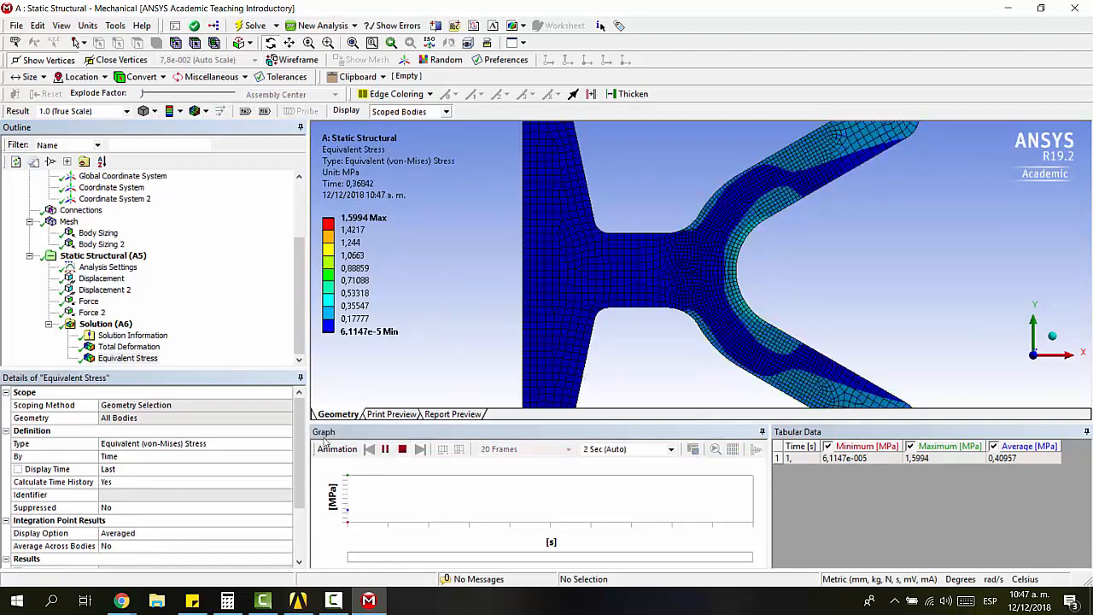
click(402, 448)
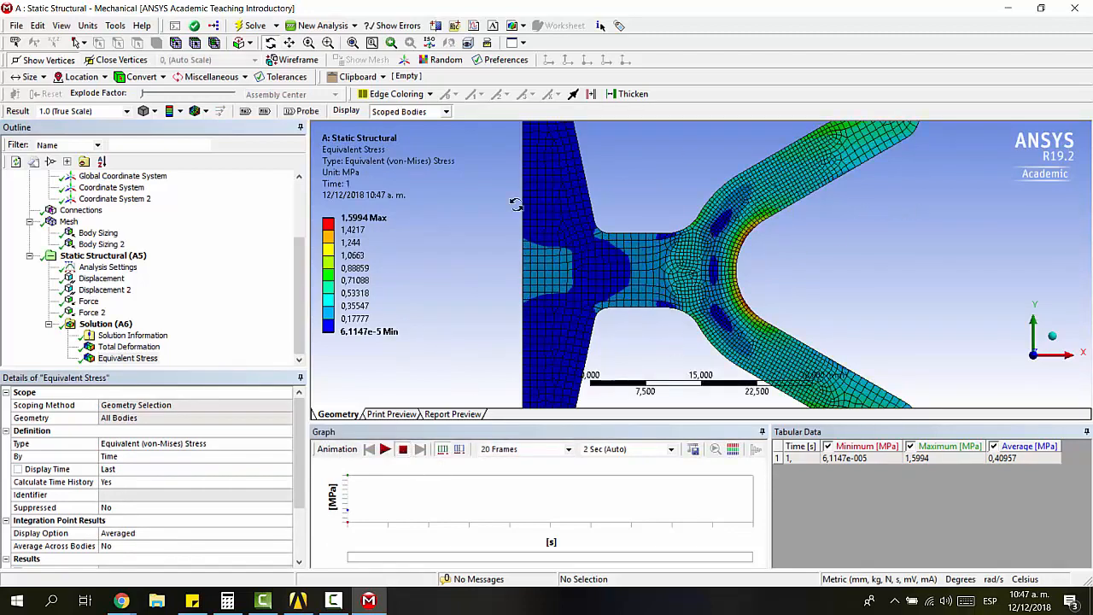
Step: Examine the von-Mises stress distribution and its peak regions along the fork's inner radius
click(350, 229)
click(351, 220)
click(414, 229)
scroll(760, 281, up, 2)
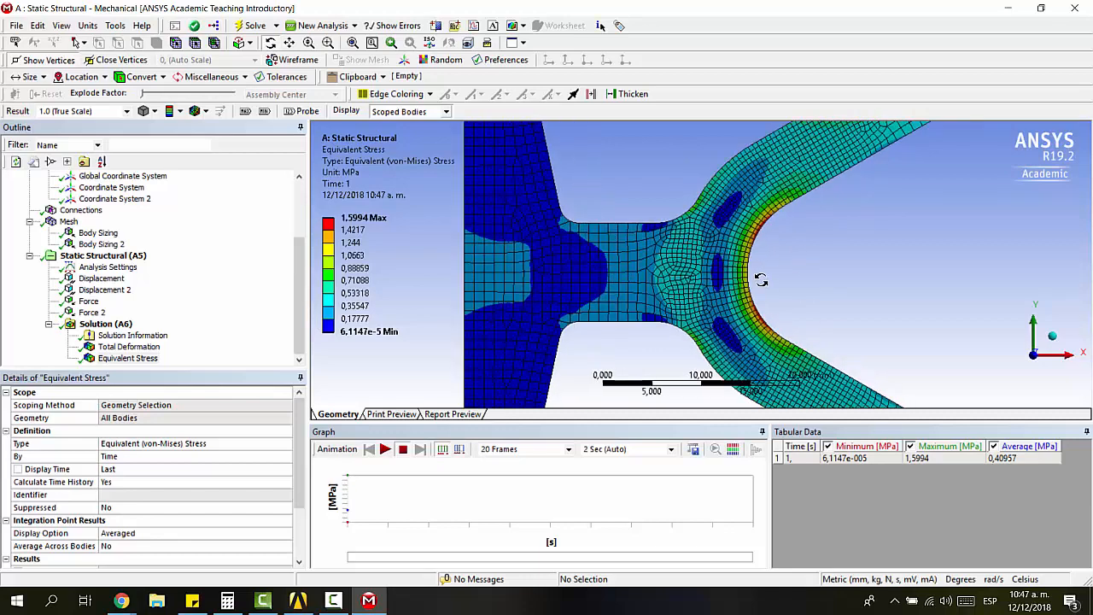
scroll(768, 256, up, 3)
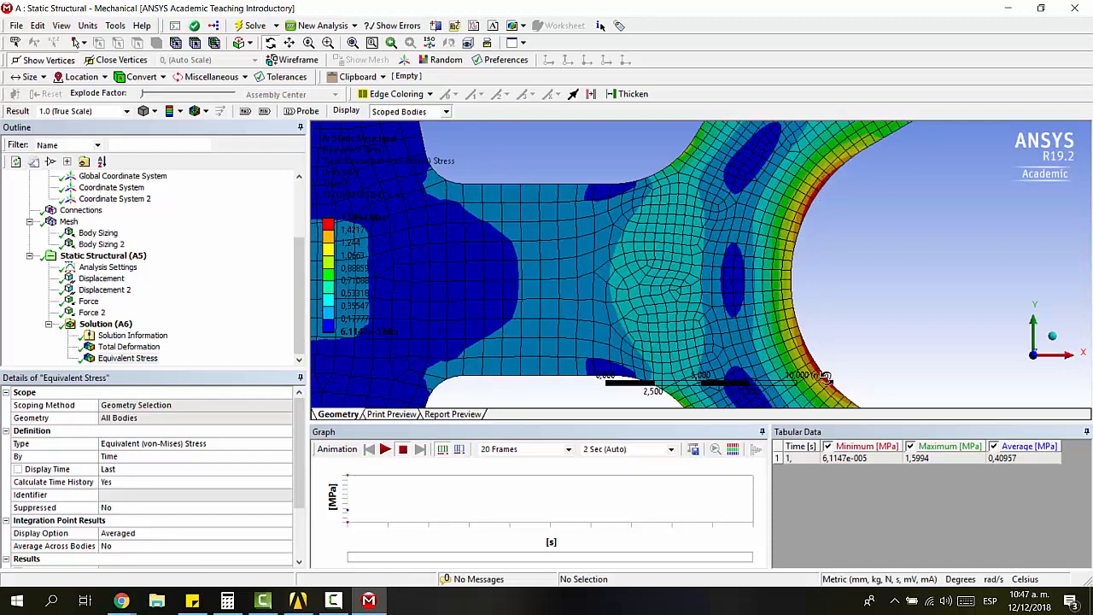
scroll(807, 257, down, 3)
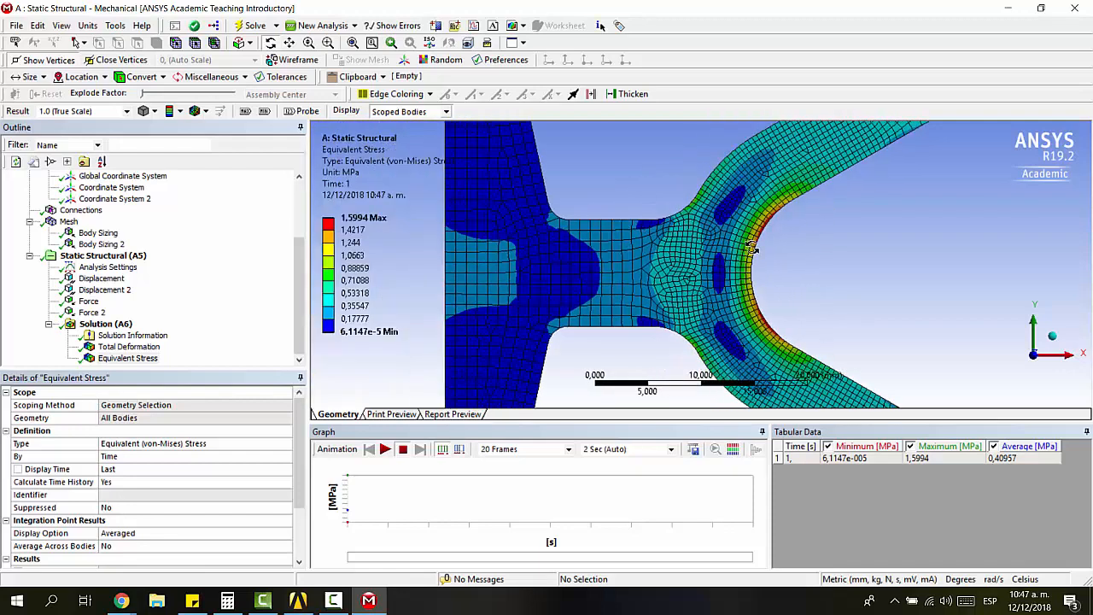
scroll(751, 247, down, 4)
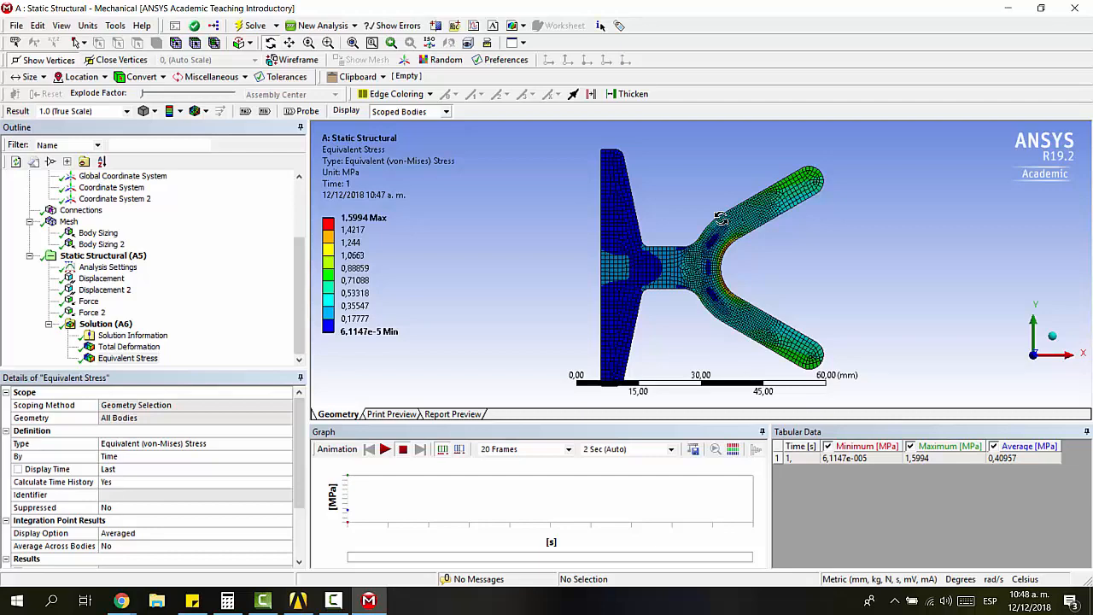
scroll(722, 219, down, 1)
scroll(721, 219, up, 9)
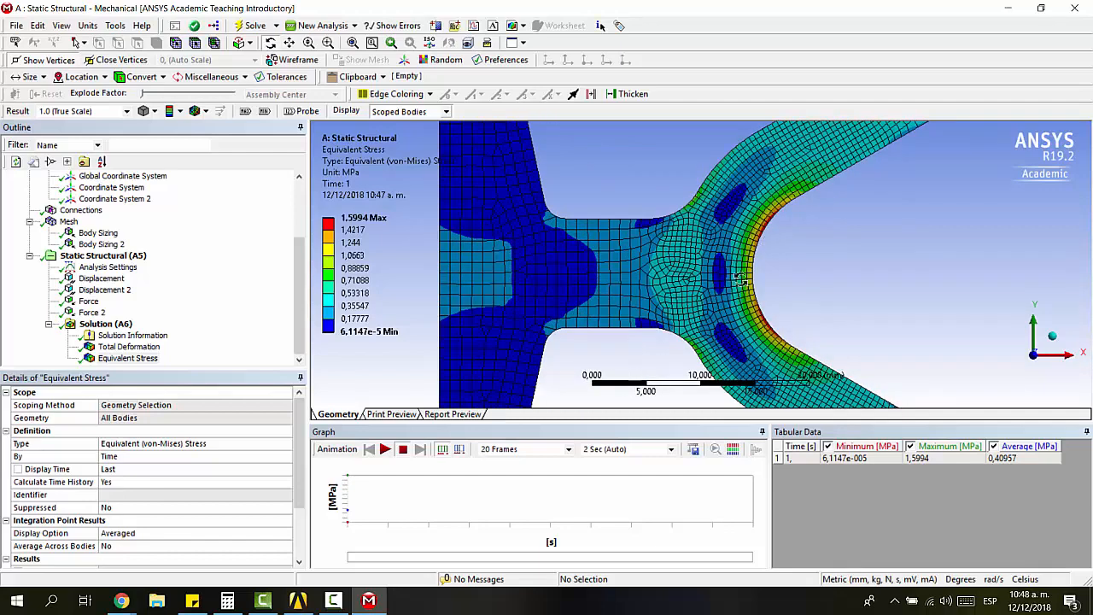
Step: Animate the equivalent stress over the whole pulley section and view it from the isometric direction
scroll(409, 383, down, 5)
scroll(410, 384, down, 3)
click(385, 449)
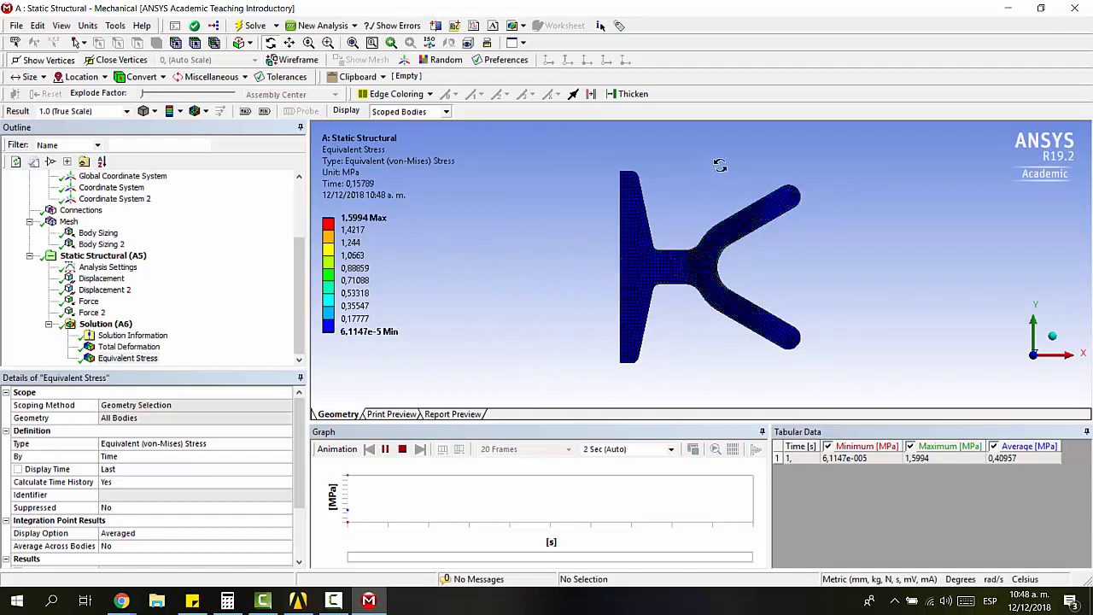
click(1051, 336)
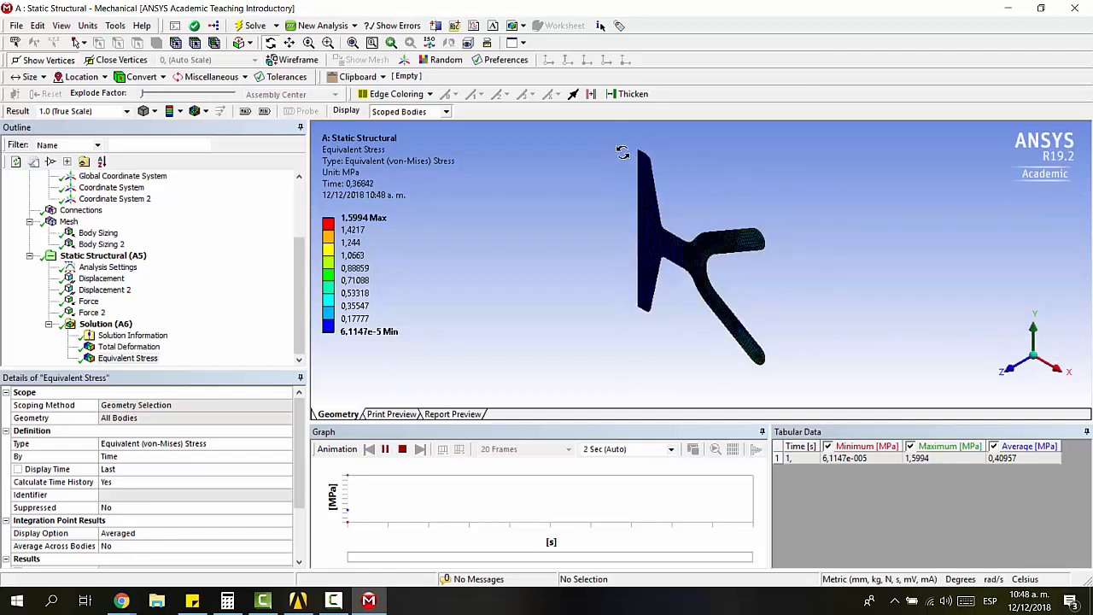